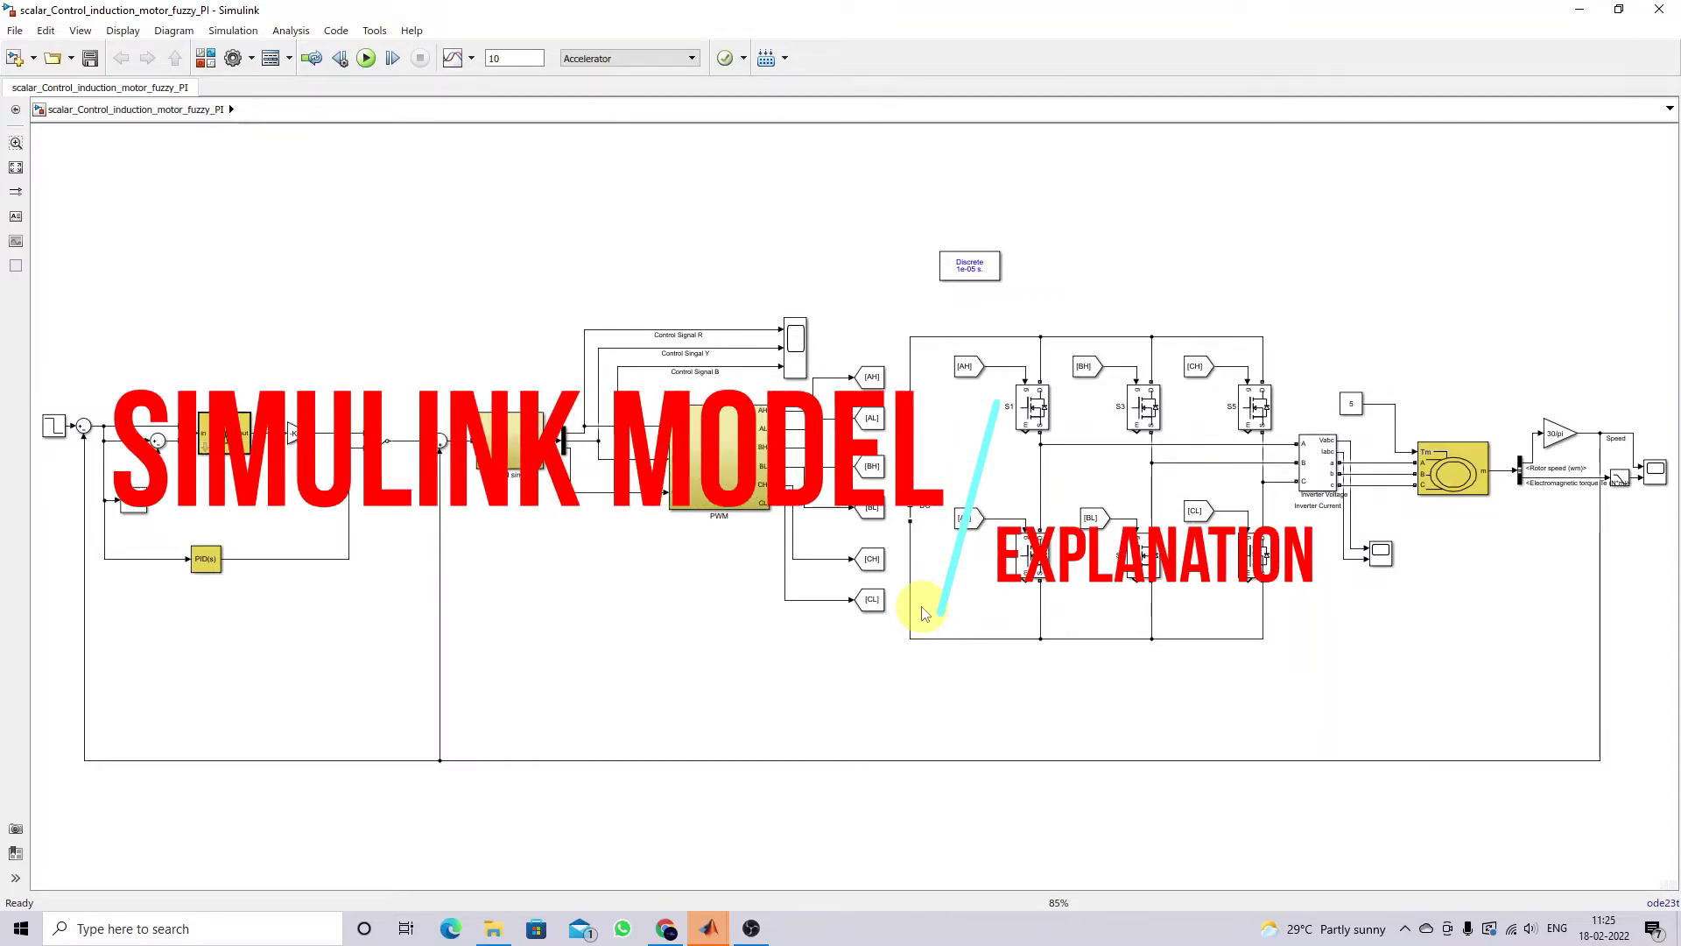
Step: Point out the DC source, six-switch inverter, induction motor, fuzzy controller and PID controller with temporary red pen marks, and clear them
key("F12")
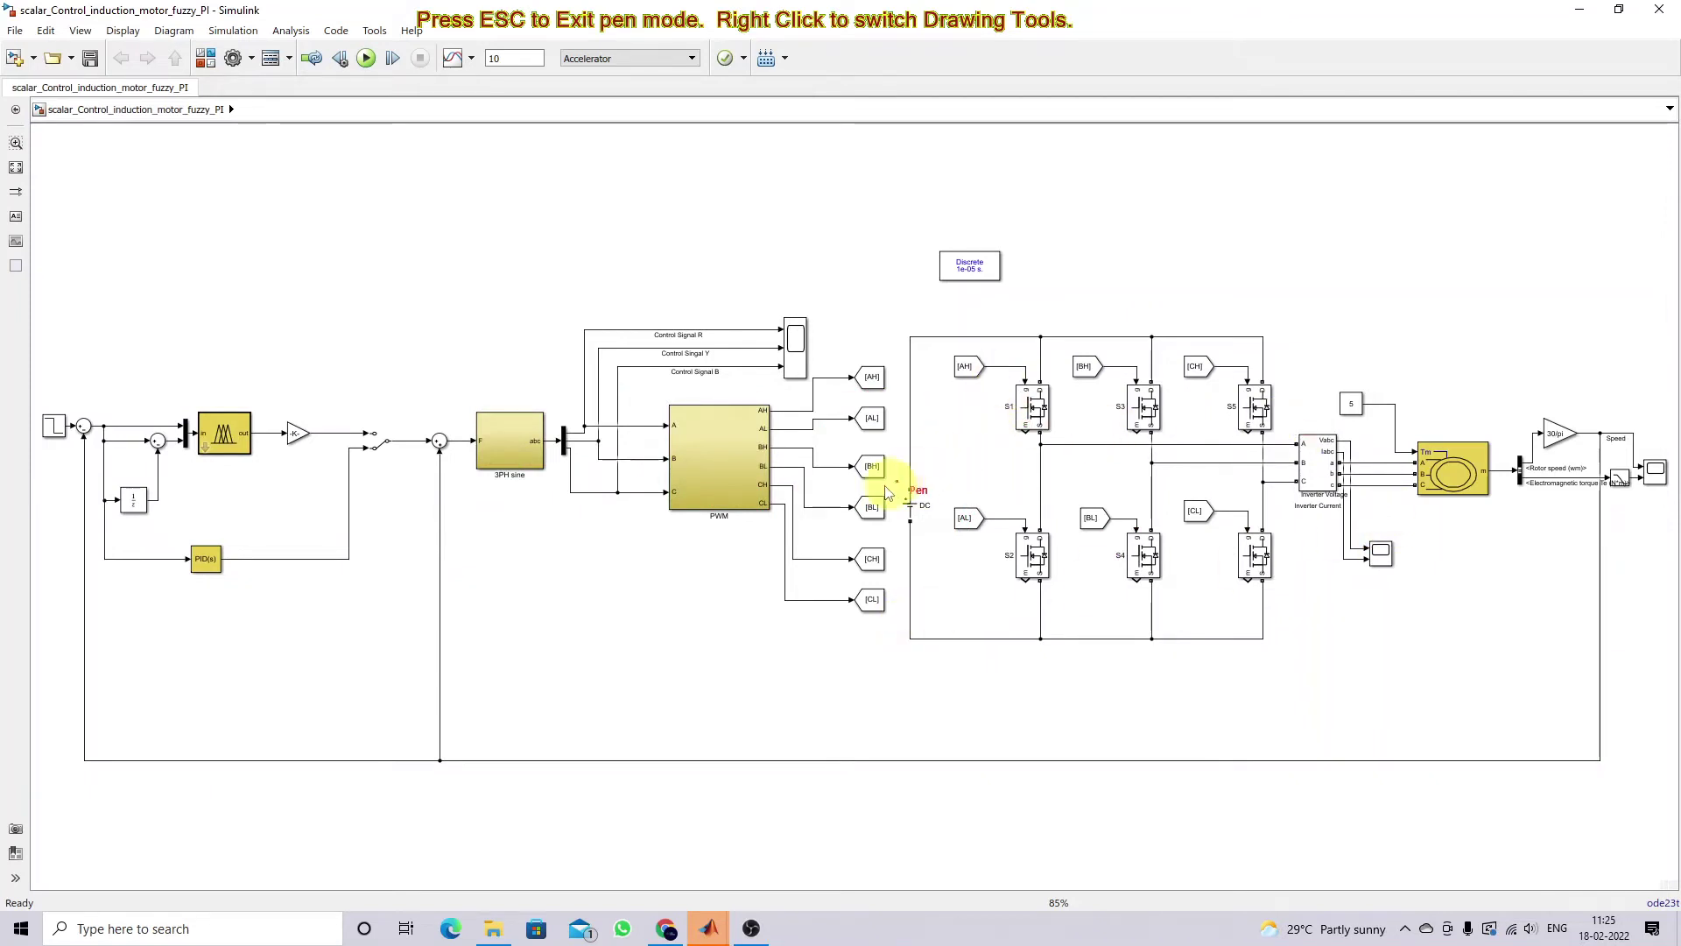
left_click_drag(903, 471, 943, 457)
mouse_move(986, 326)
left_mouse_down()
mouse_move(1005, 667)
mouse_move(1306, 661)
mouse_move(1312, 328)
mouse_move(989, 326)
left_mouse_up()
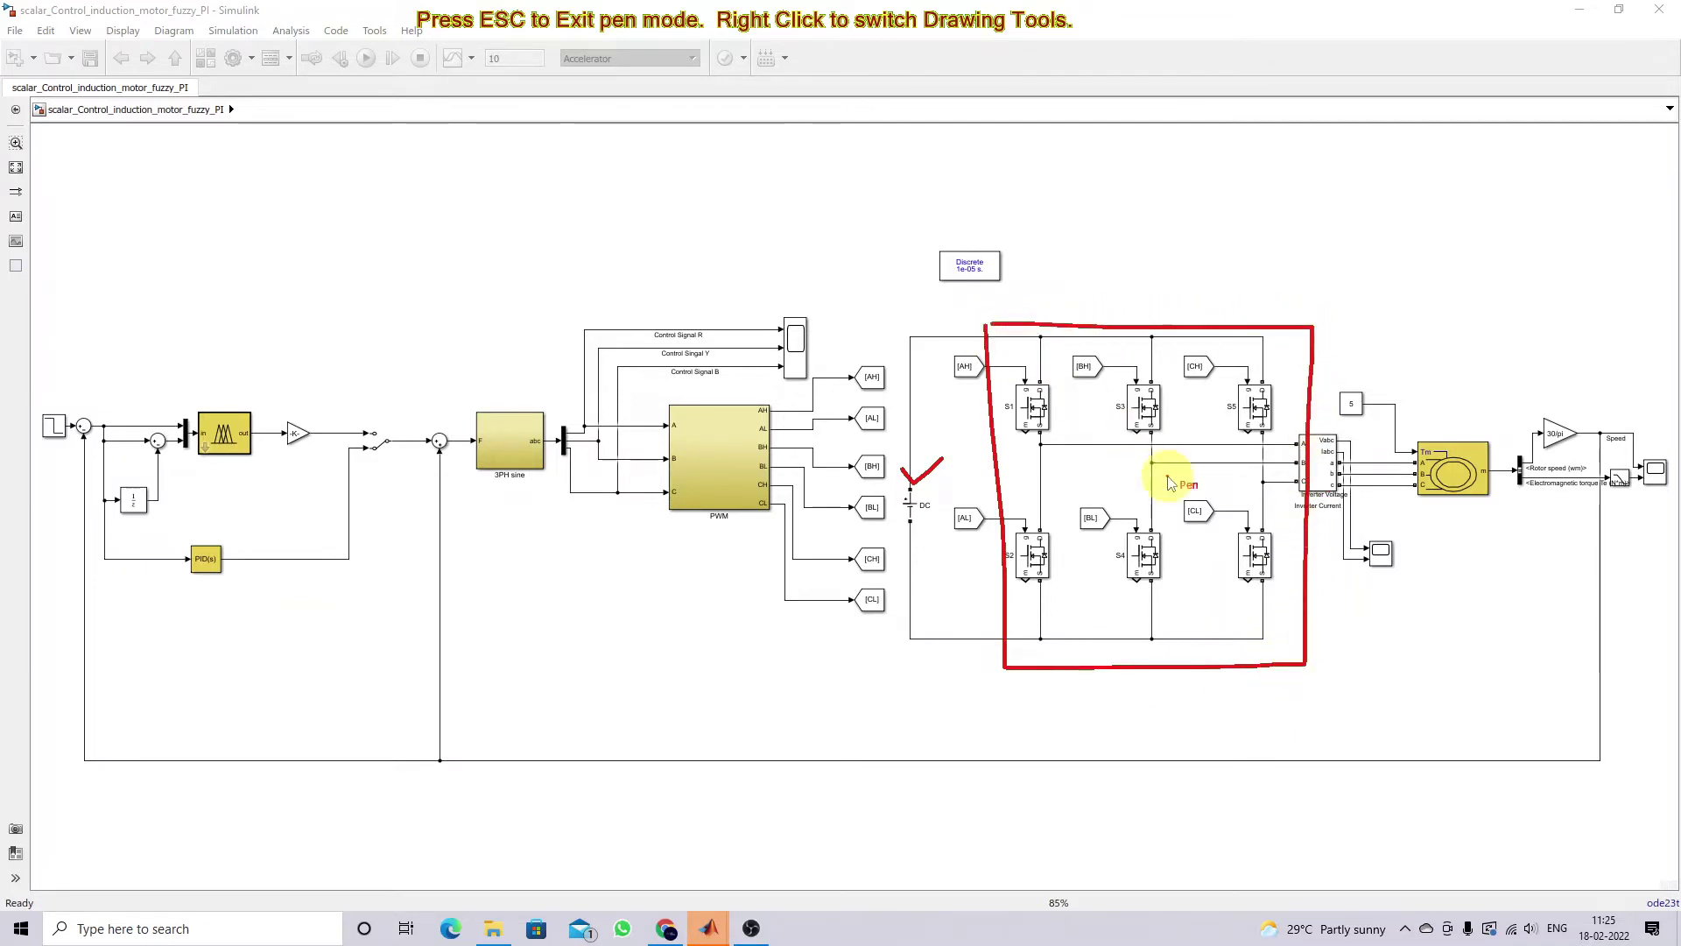
left_click_drag(1426, 413, 1486, 404)
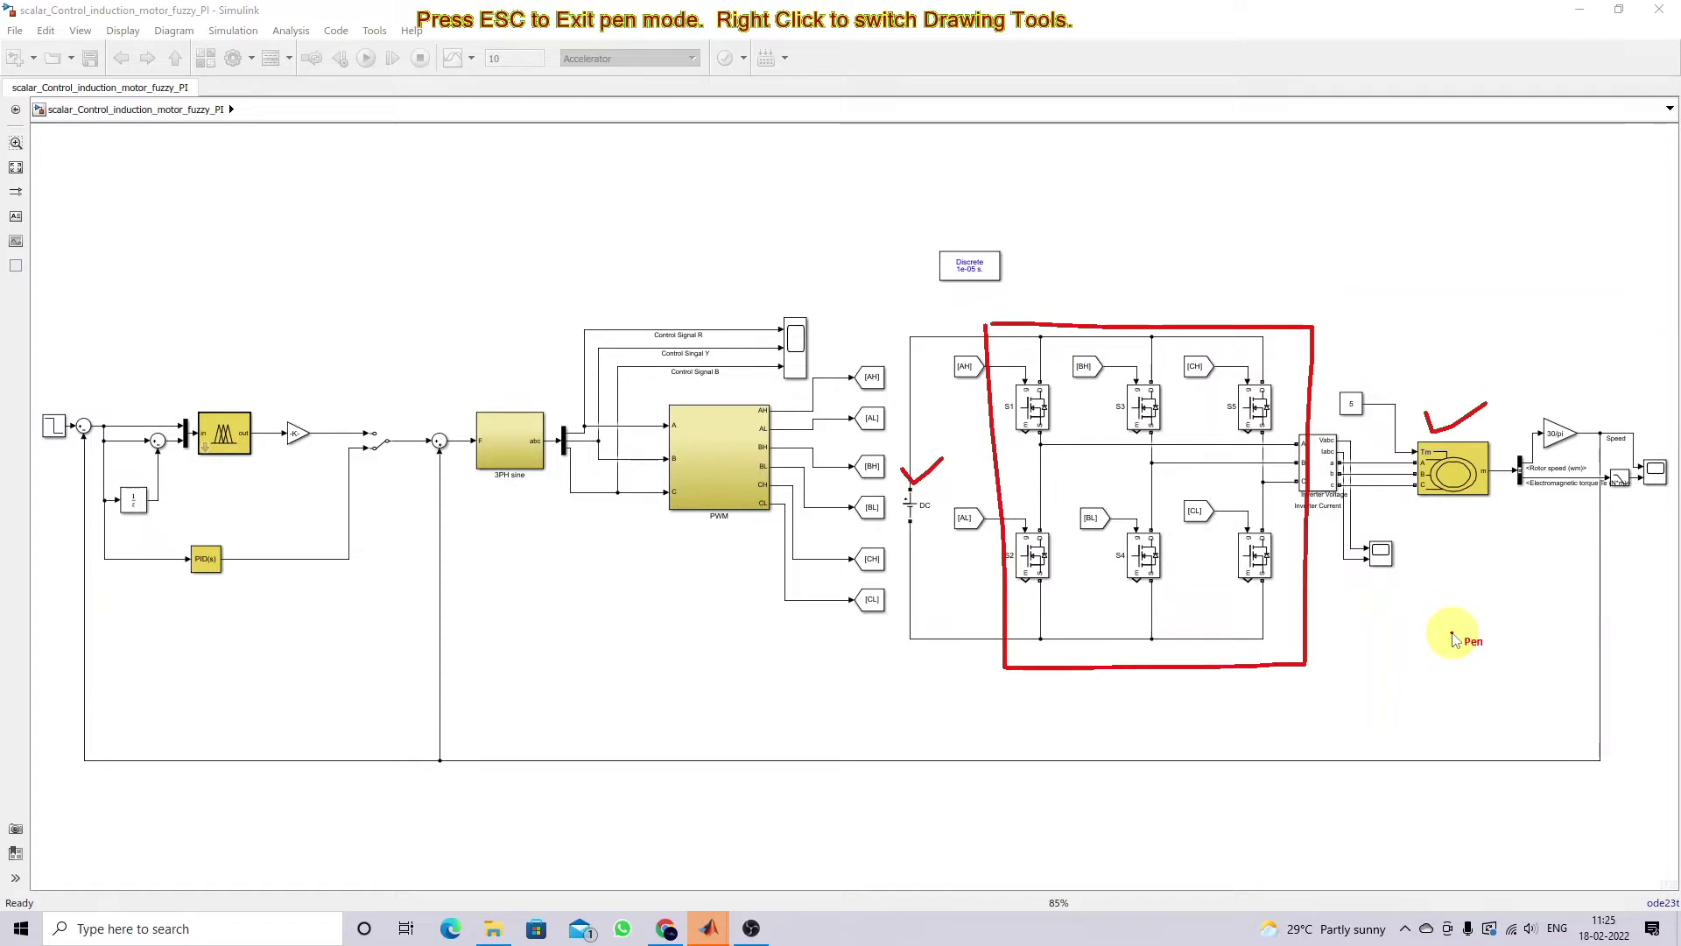
mouse_move(205, 391)
left_mouse_down()
mouse_move(136, 470)
mouse_move(163, 500)
mouse_move(252, 504)
mouse_move(298, 475)
mouse_move(303, 404)
mouse_move(253, 377)
mouse_move(185, 391)
left_mouse_up()
mouse_move(200, 518)
left_mouse_down()
mouse_move(161, 557)
mouse_move(171, 588)
mouse_move(226, 616)
mouse_move(277, 584)
mouse_move(254, 524)
mouse_move(197, 519)
left_mouse_up()
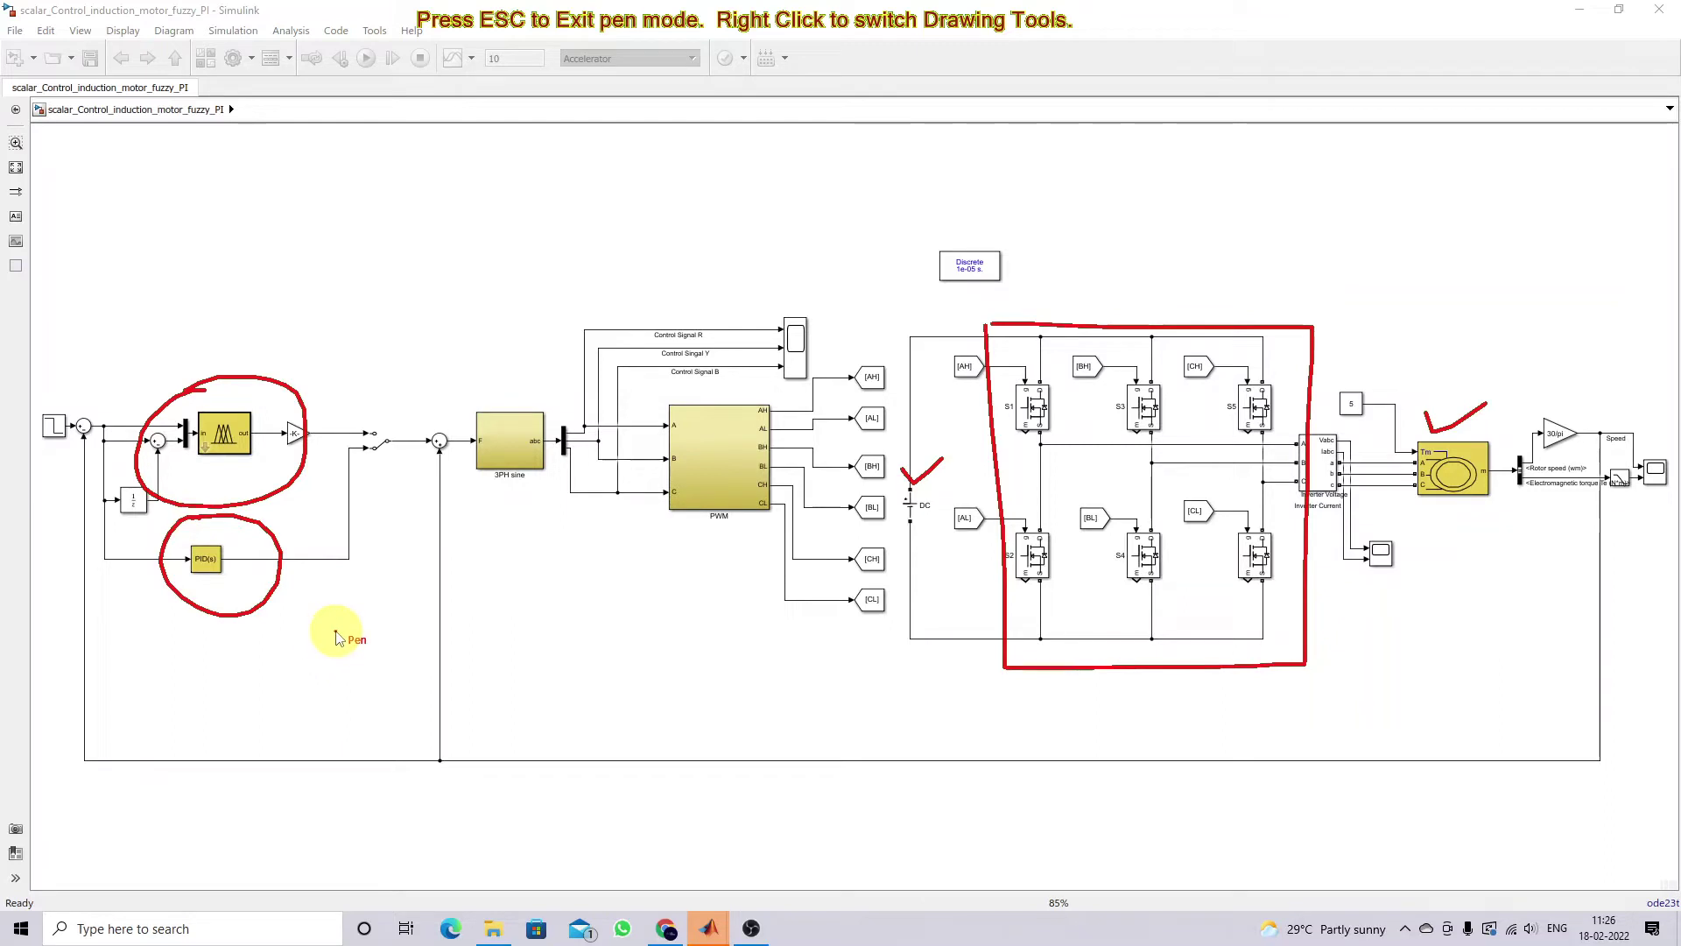
key("Escape")
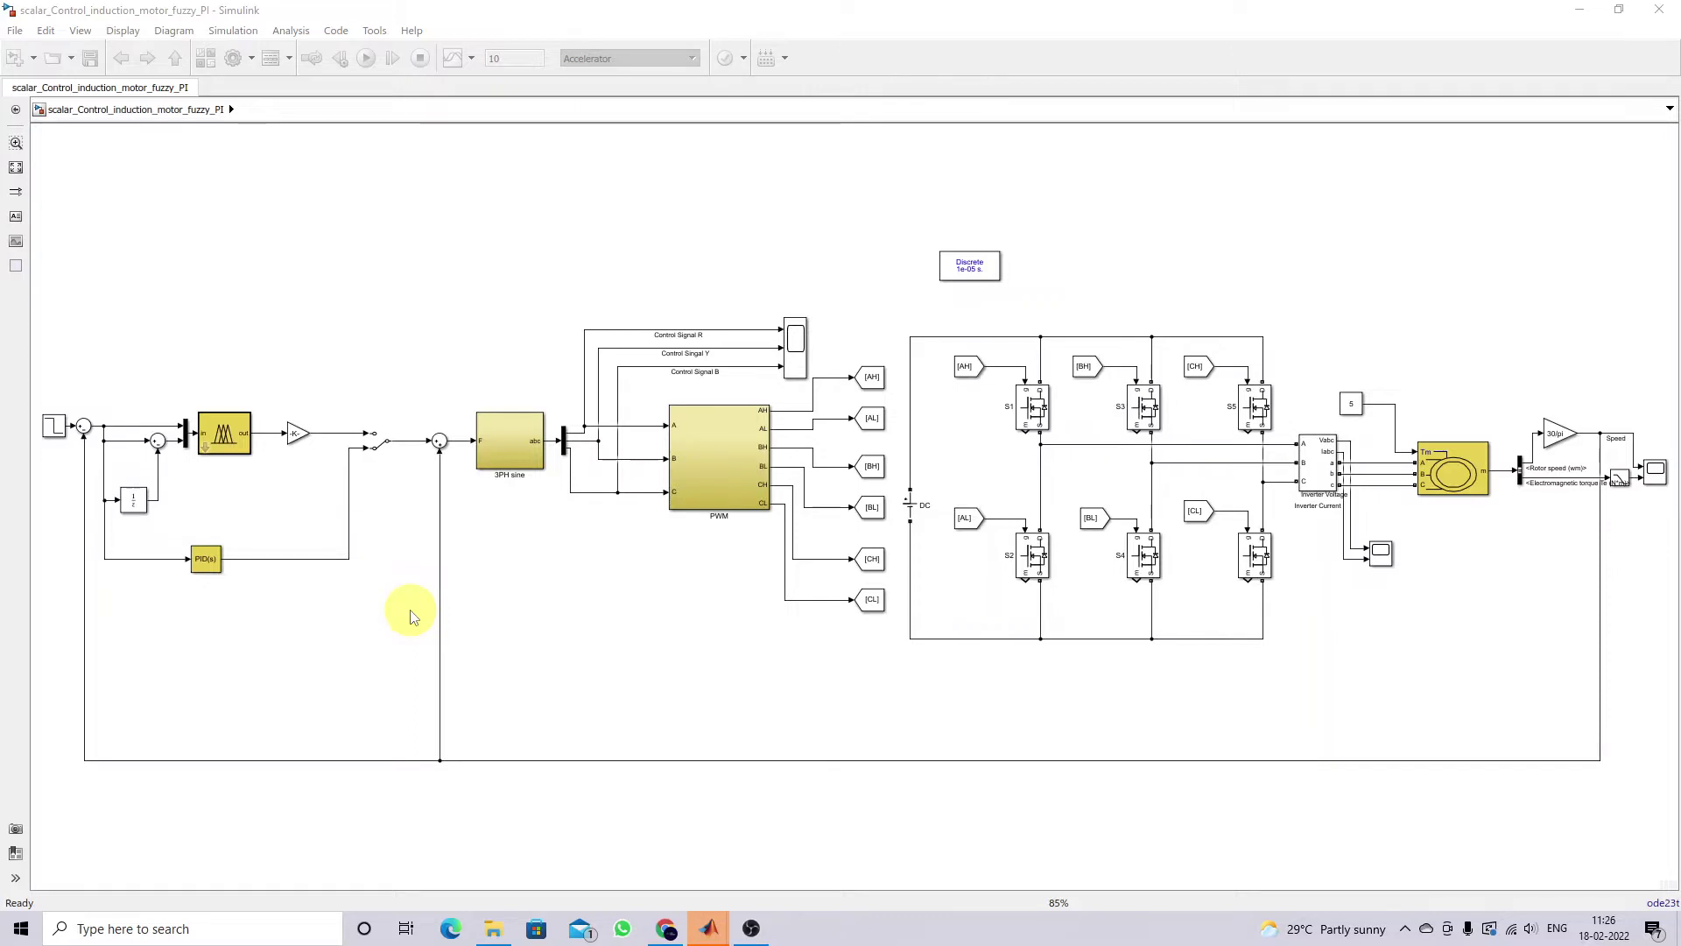
Step: Trace the speed feedback in red pen from the motor through the 30/pi gain to the first sum block, and mark the reference input
key("ctrl+shift+d")
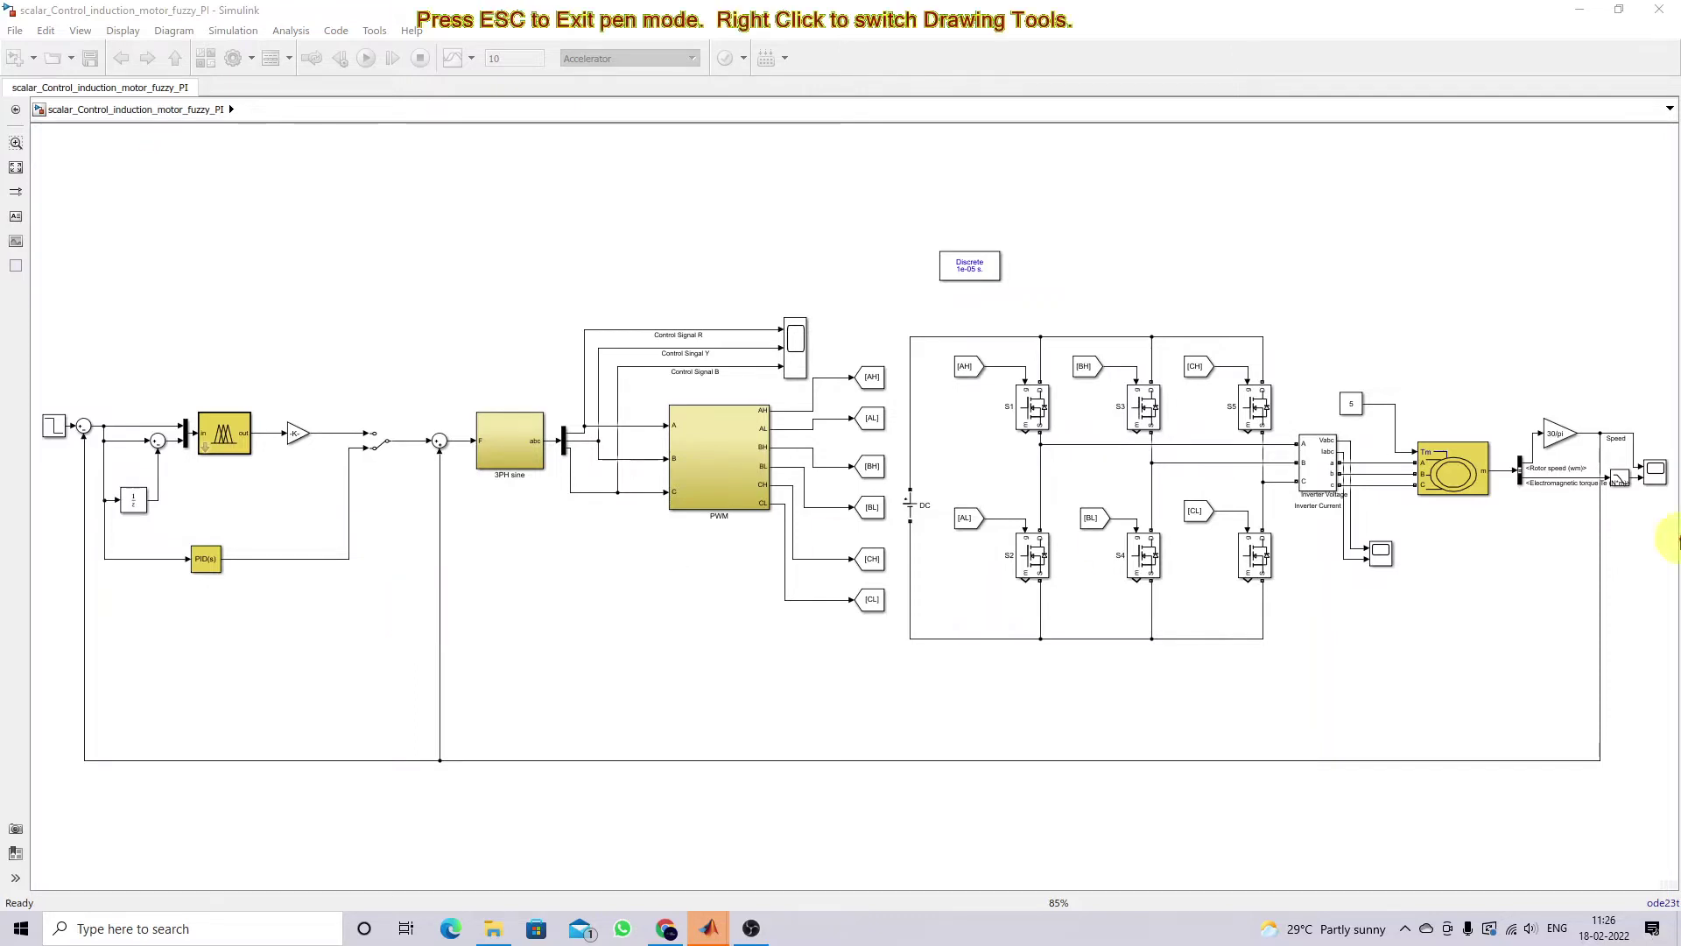
mouse_move(1563, 467)
left_mouse_down()
mouse_move(1532, 464)
mouse_move(1528, 435)
mouse_move(1543, 443)
mouse_move(1520, 402)
mouse_move(1534, 441)
left_mouse_up()
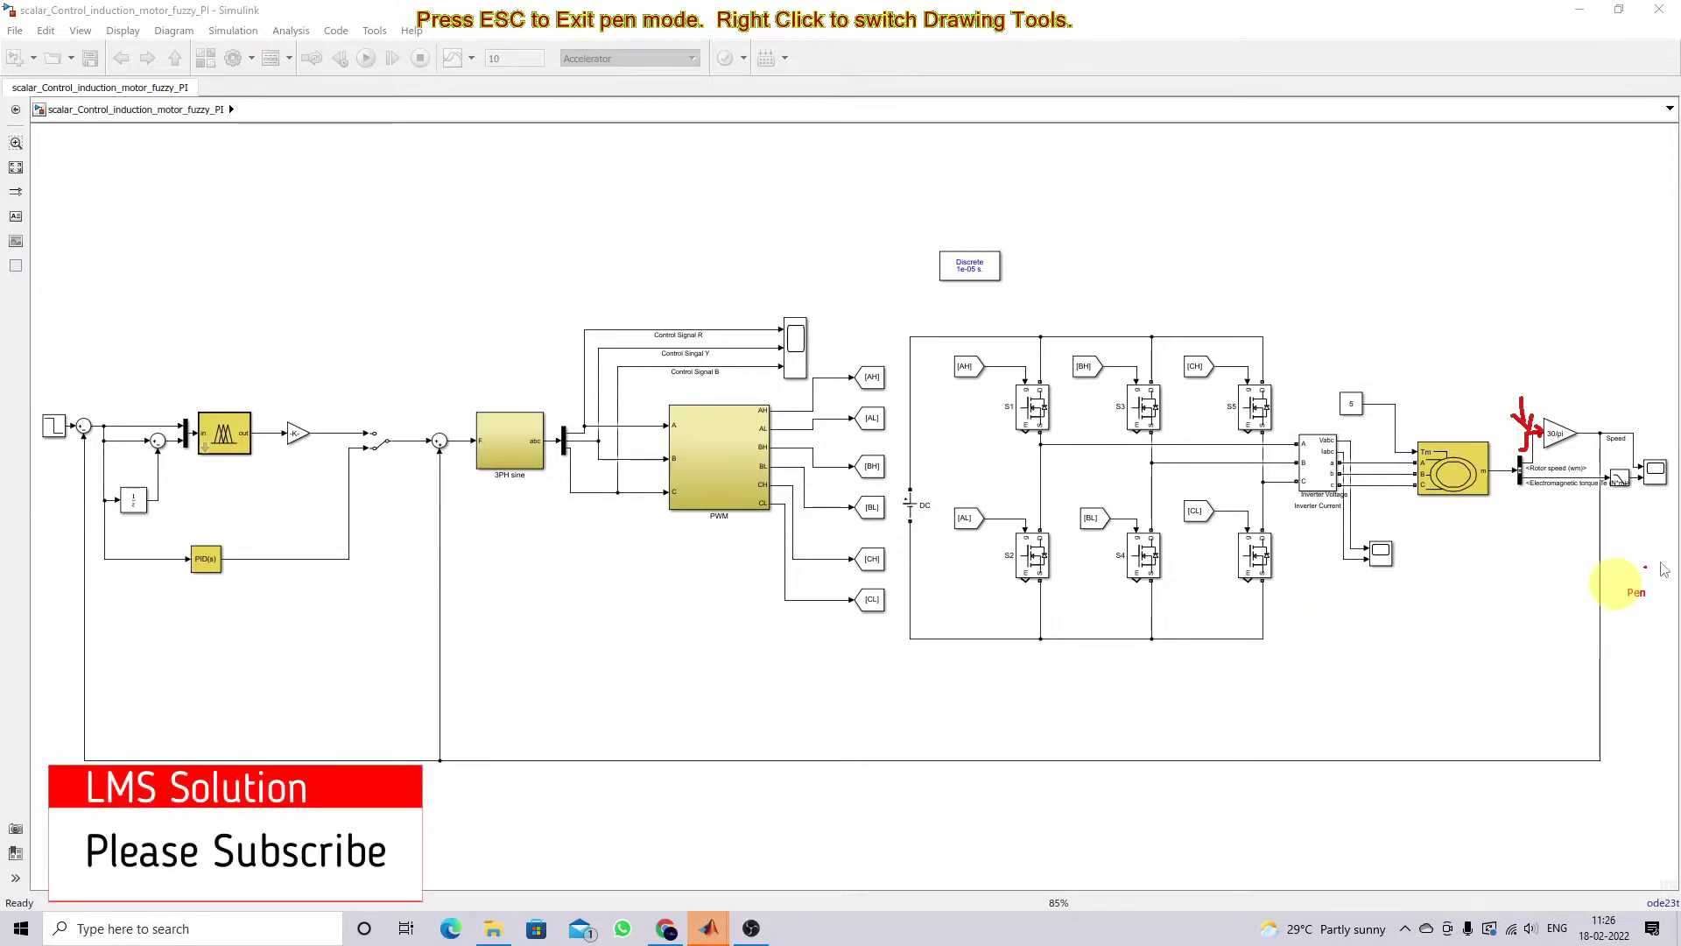
left_click_drag(1543, 454, 1577, 451)
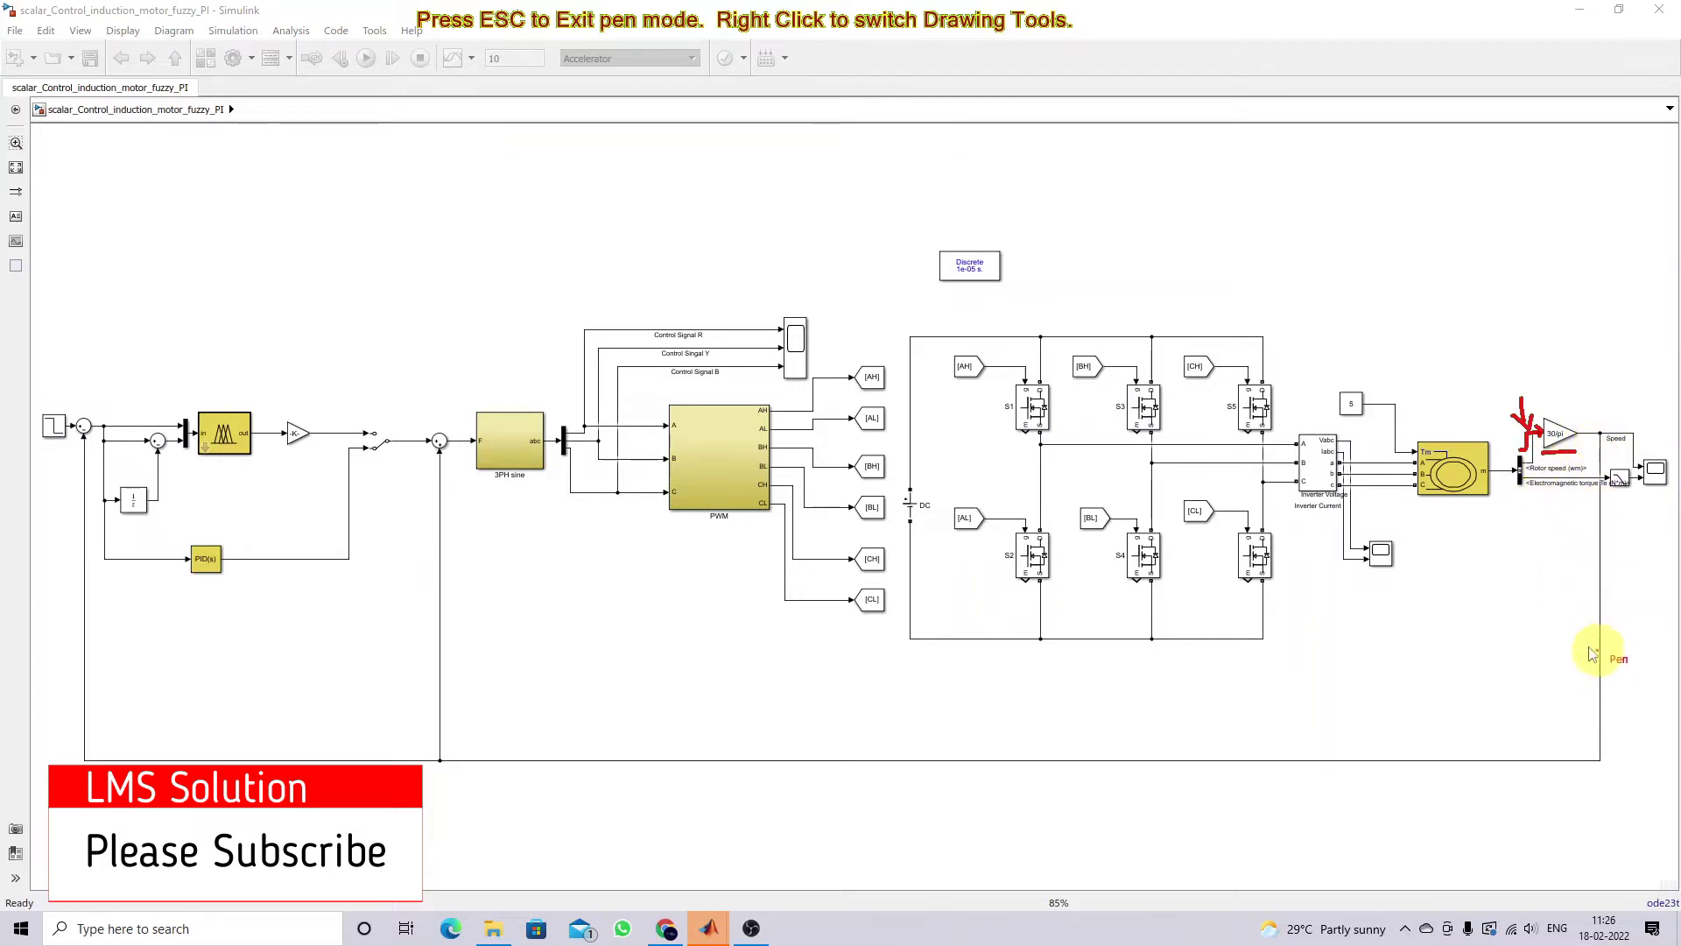
mouse_move(1588, 453)
left_mouse_down()
mouse_move(1574, 704)
mouse_move(1537, 738)
mouse_move(1302, 755)
mouse_move(133, 709)
mouse_move(54, 669)
mouse_move(89, 455)
left_mouse_up()
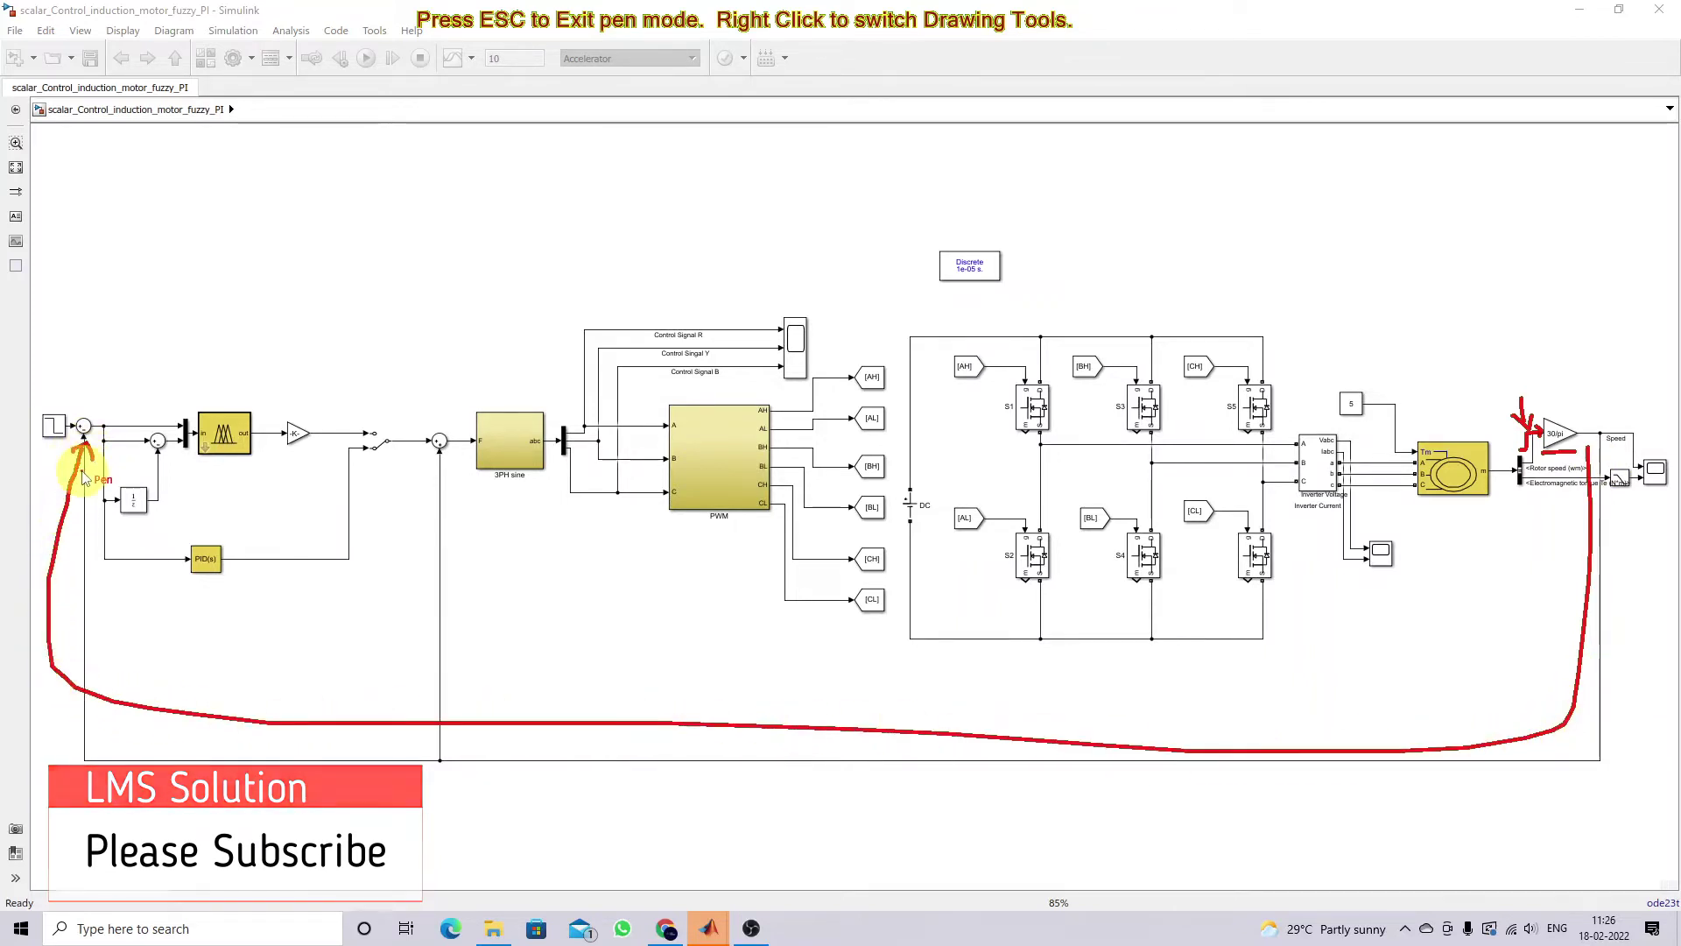
left_click_drag(66, 399, 71, 400)
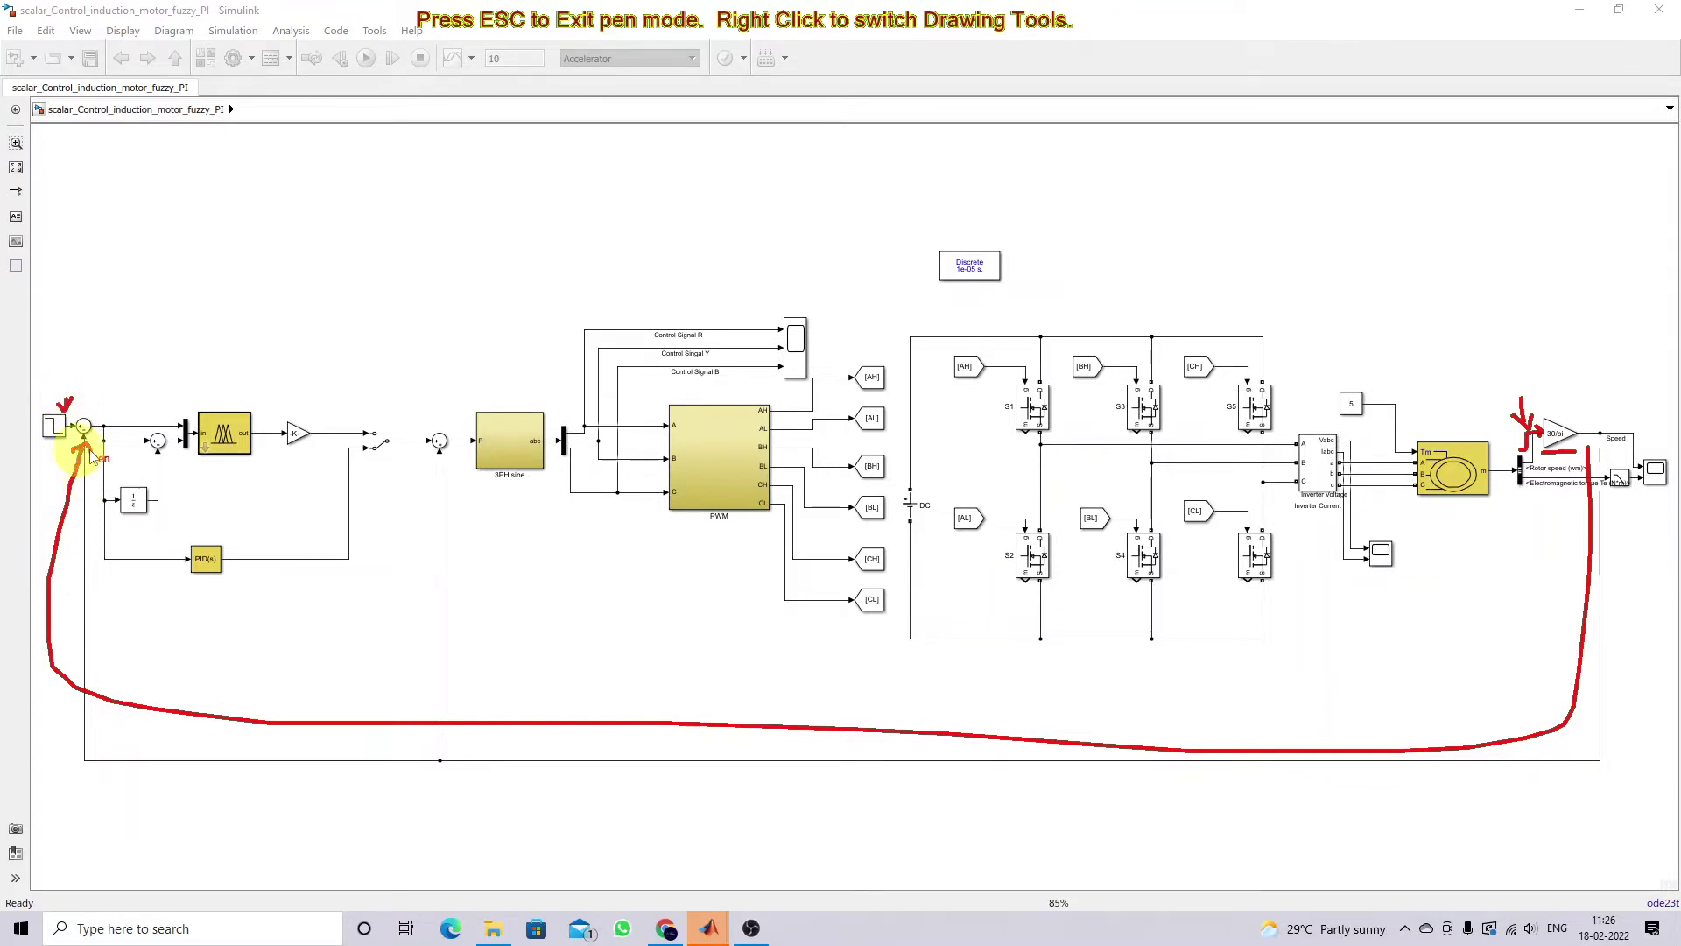
Step: Mark the fuzzy controller's inputs and its output labelled Wsl, plus the second sum block's feedback and output, and clear the ink
left_click_drag(134, 416, 146, 404)
mouse_move(178, 476)
left_mouse_down()
mouse_move(168, 443)
mouse_move(184, 453)
left_mouse_up()
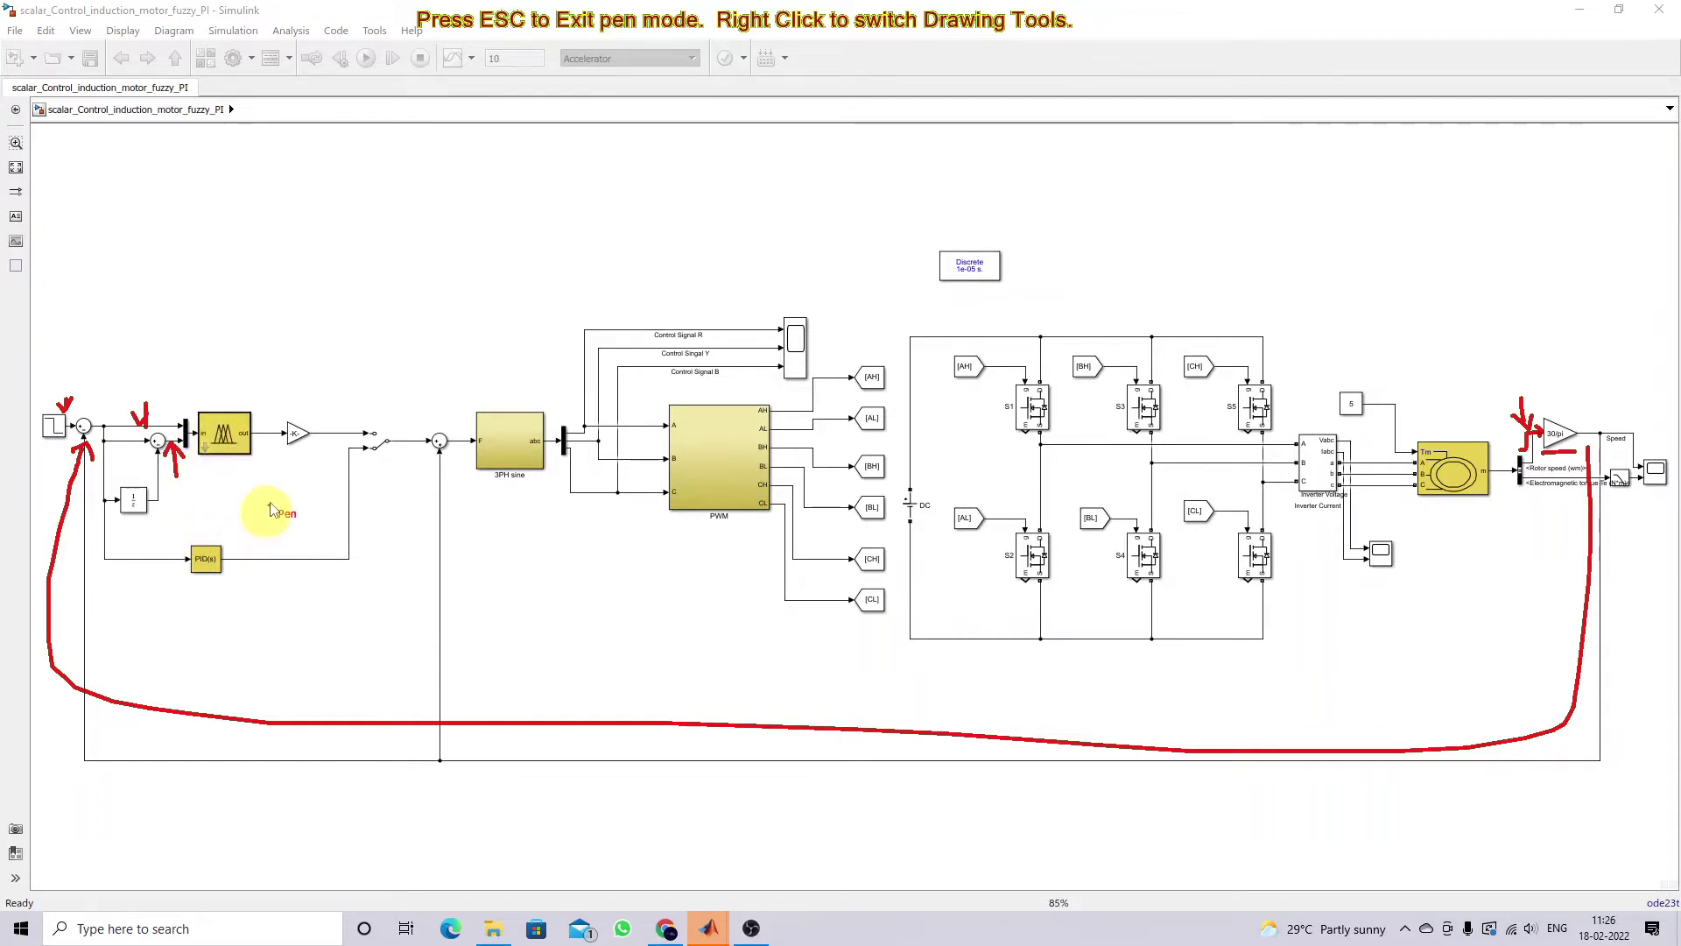
left_click_drag(329, 383, 330, 436)
mouse_move(330, 436)
left_mouse_down()
mouse_move(376, 385)
mouse_move(385, 411)
mouse_move(413, 406)
left_mouse_up()
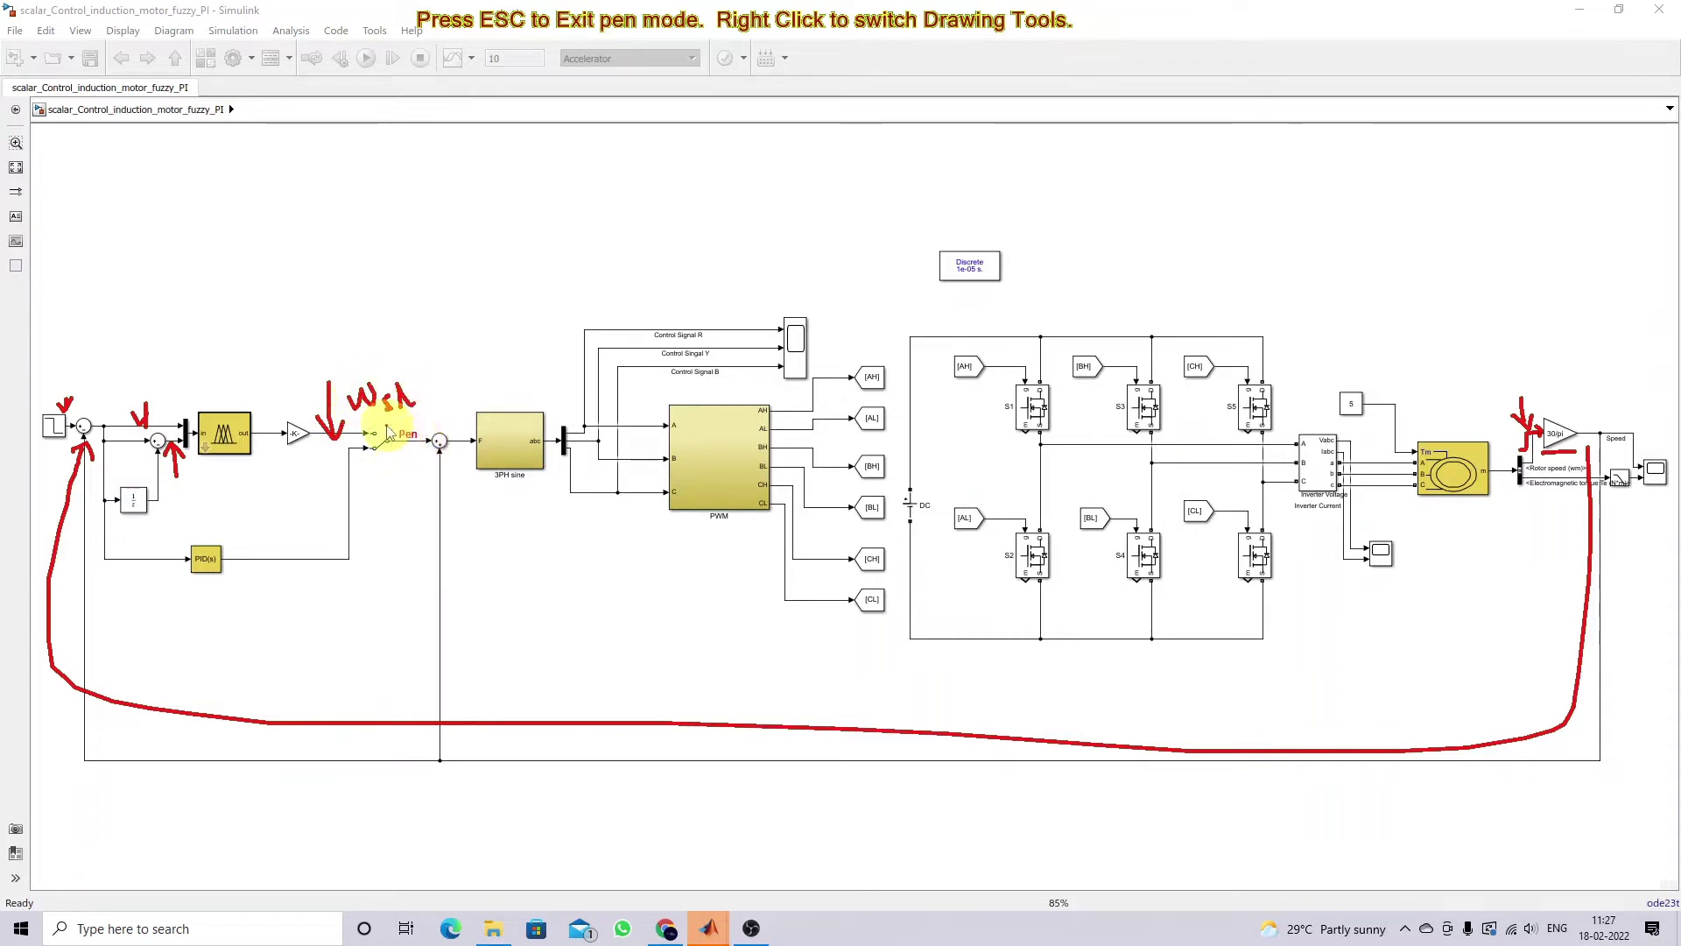
left_click_drag(431, 557, 432, 466)
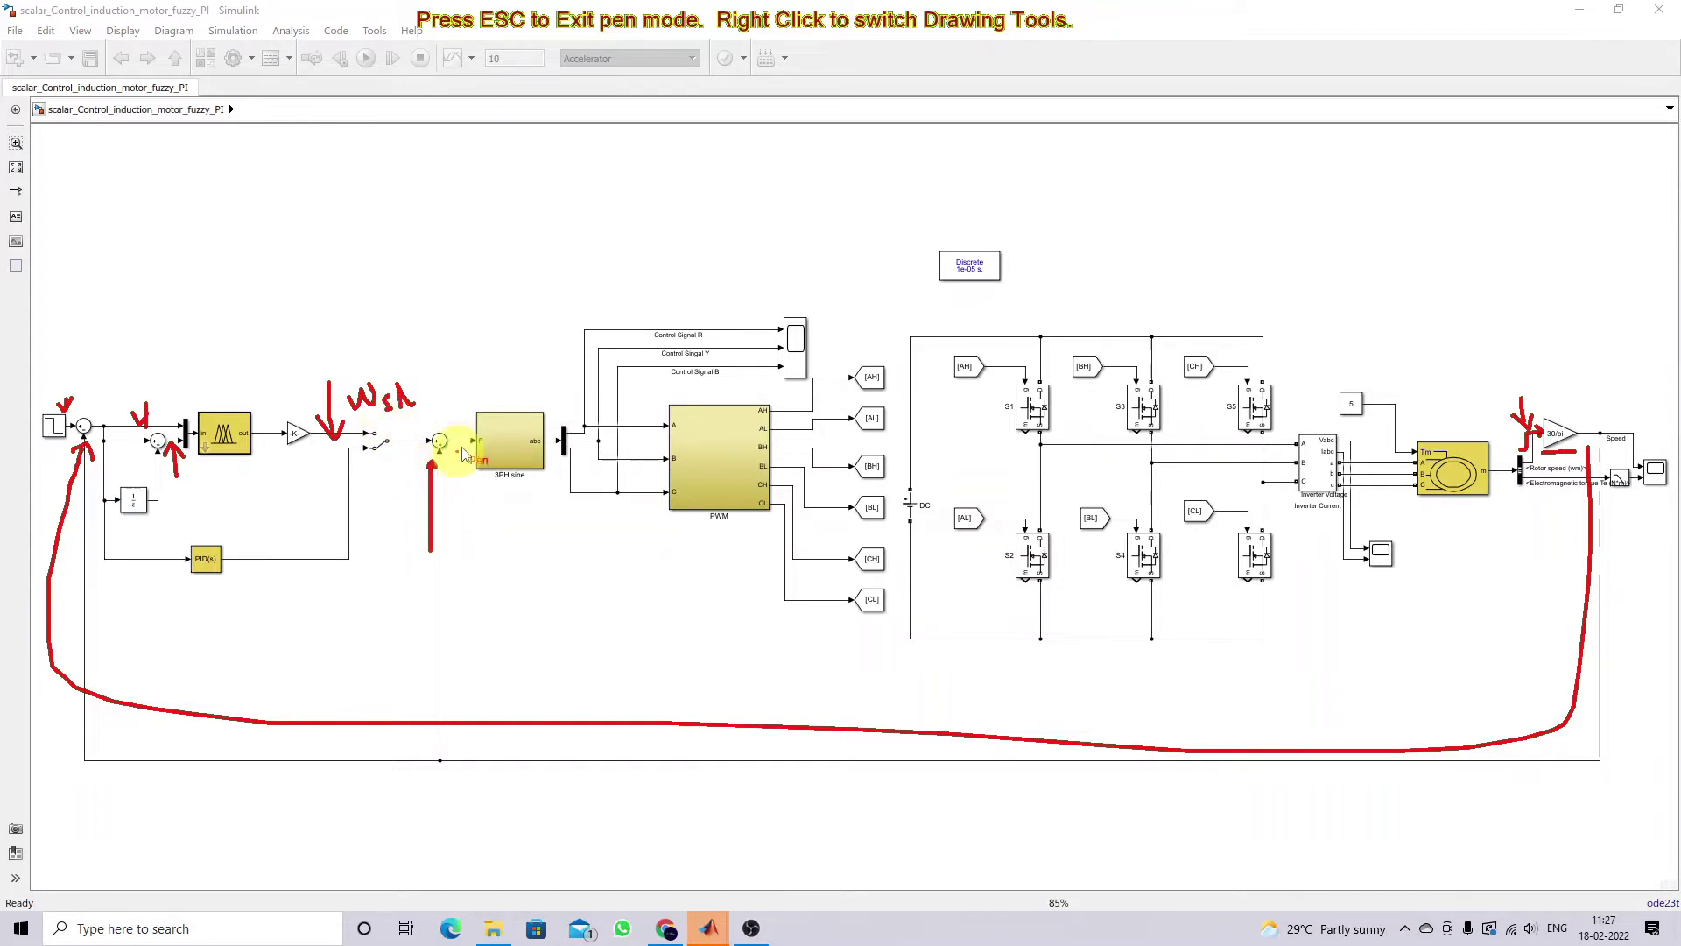
mouse_move(459, 408)
left_mouse_down()
mouse_move(459, 438)
mouse_move(467, 422)
left_mouse_up()
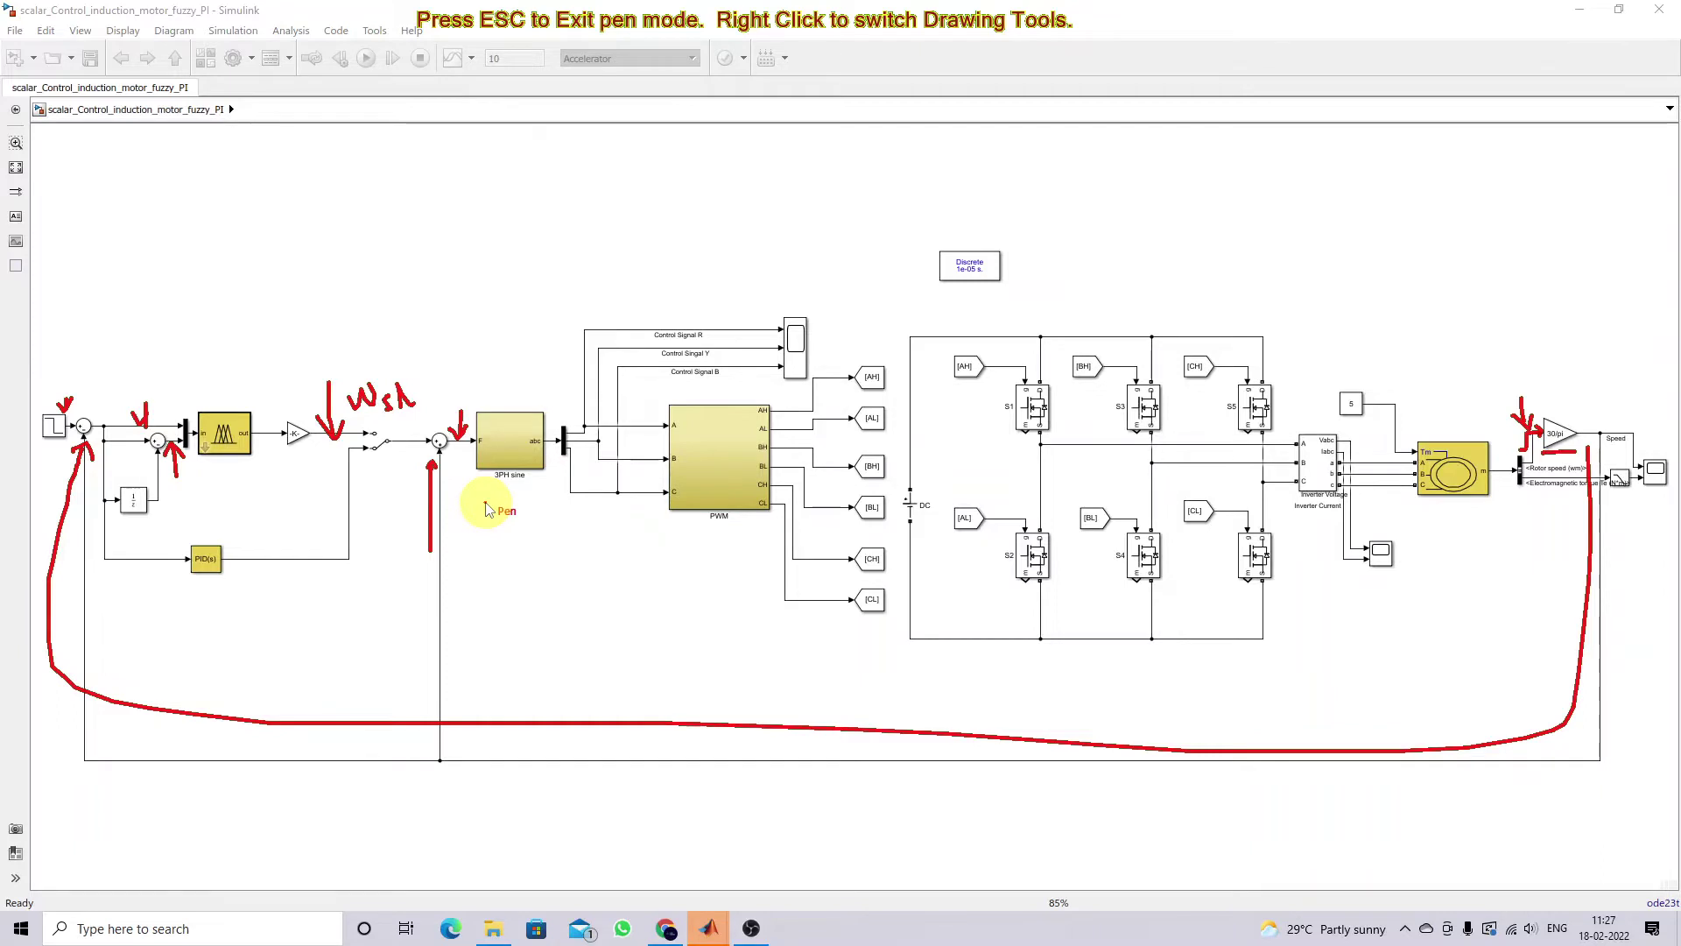
key("Escape")
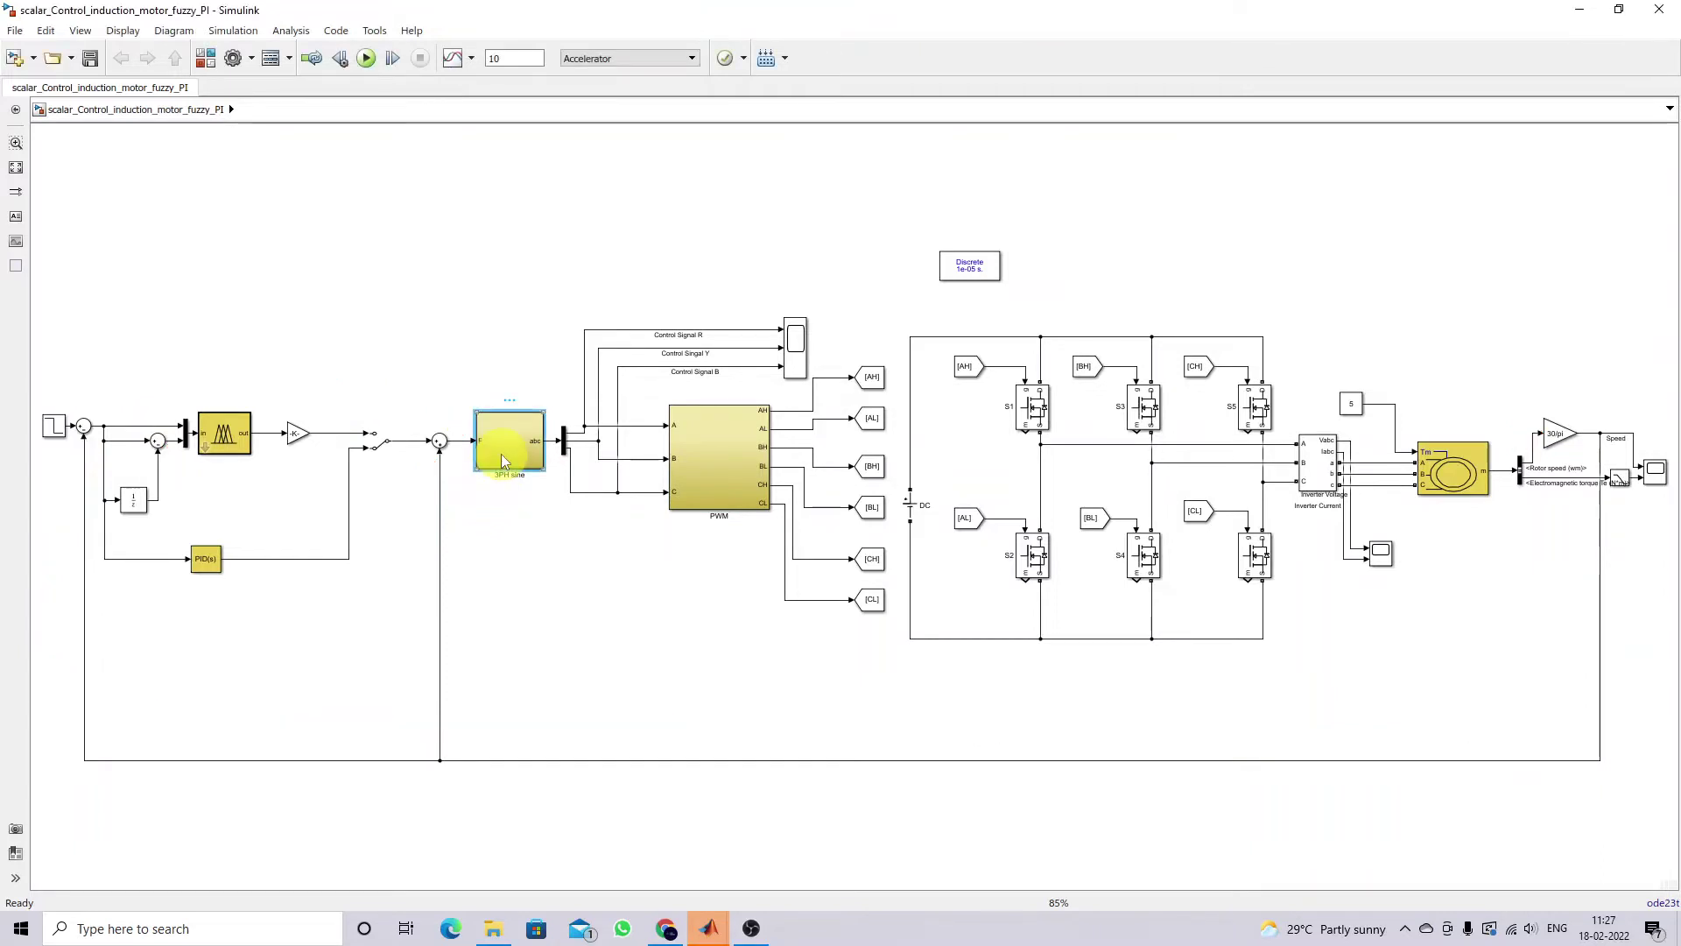
Step: Open the 3PH sine subsystem, circle the input gain, and mark the 1/60 gain path into the product block in pen
double_click(501, 454)
left_click(188, 359)
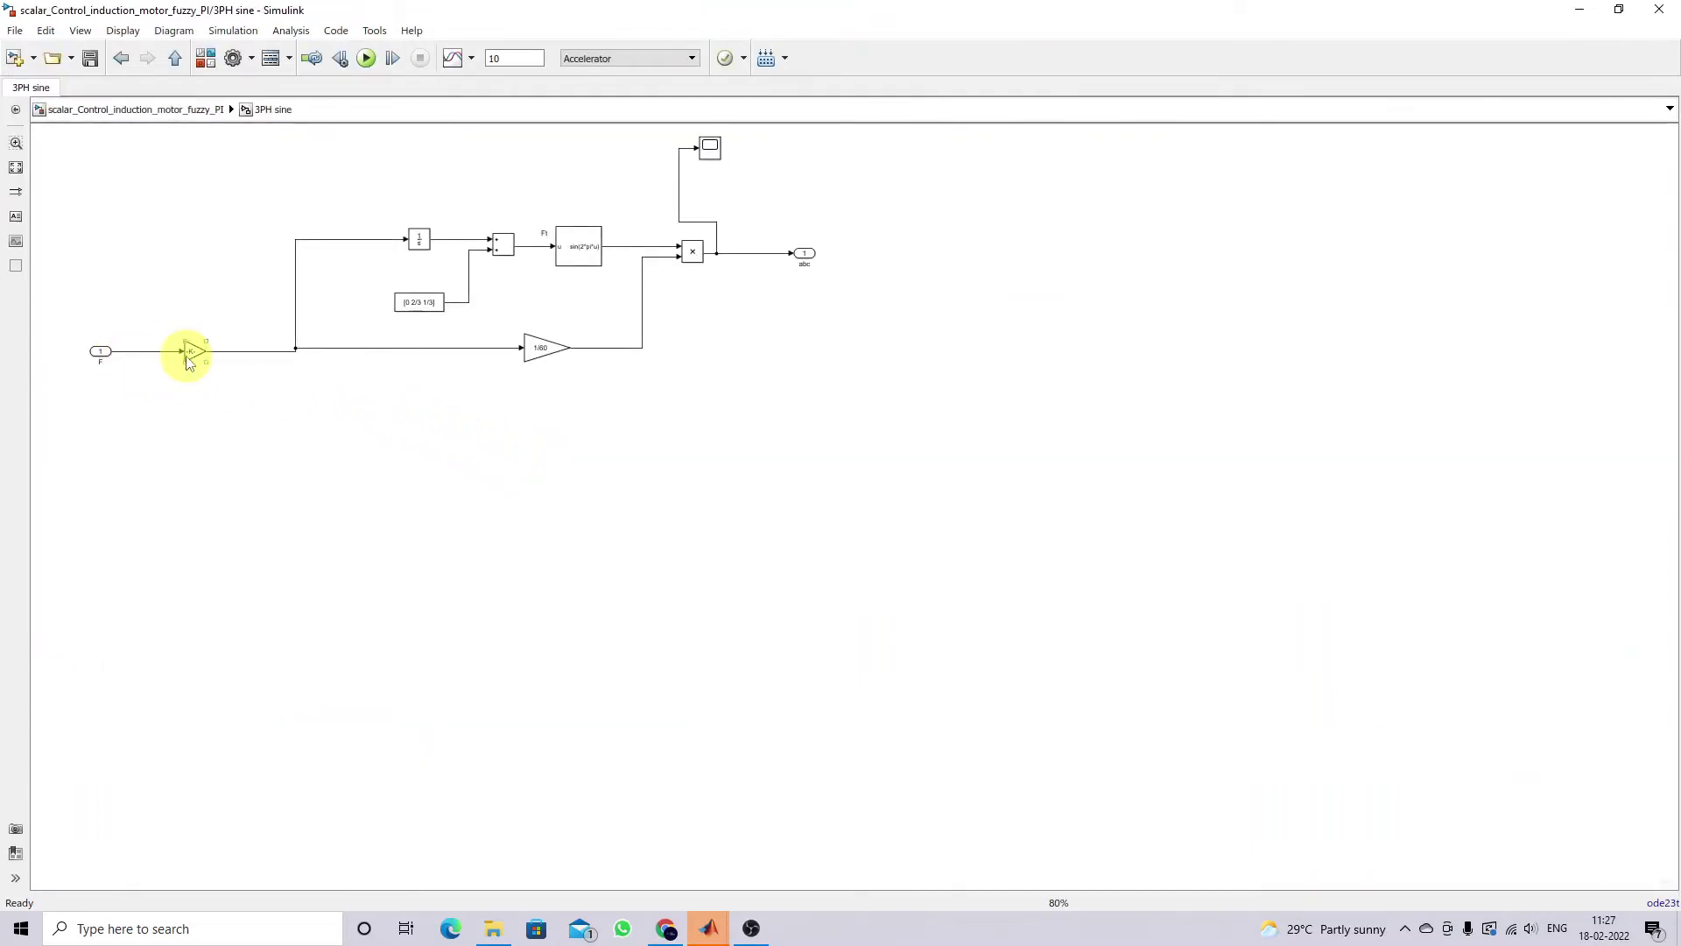
key("F9")
mouse_move(232, 320)
left_mouse_down()
mouse_move(239, 352)
mouse_move(242, 337)
mouse_move(181, 376)
mouse_move(196, 343)
left_mouse_up()
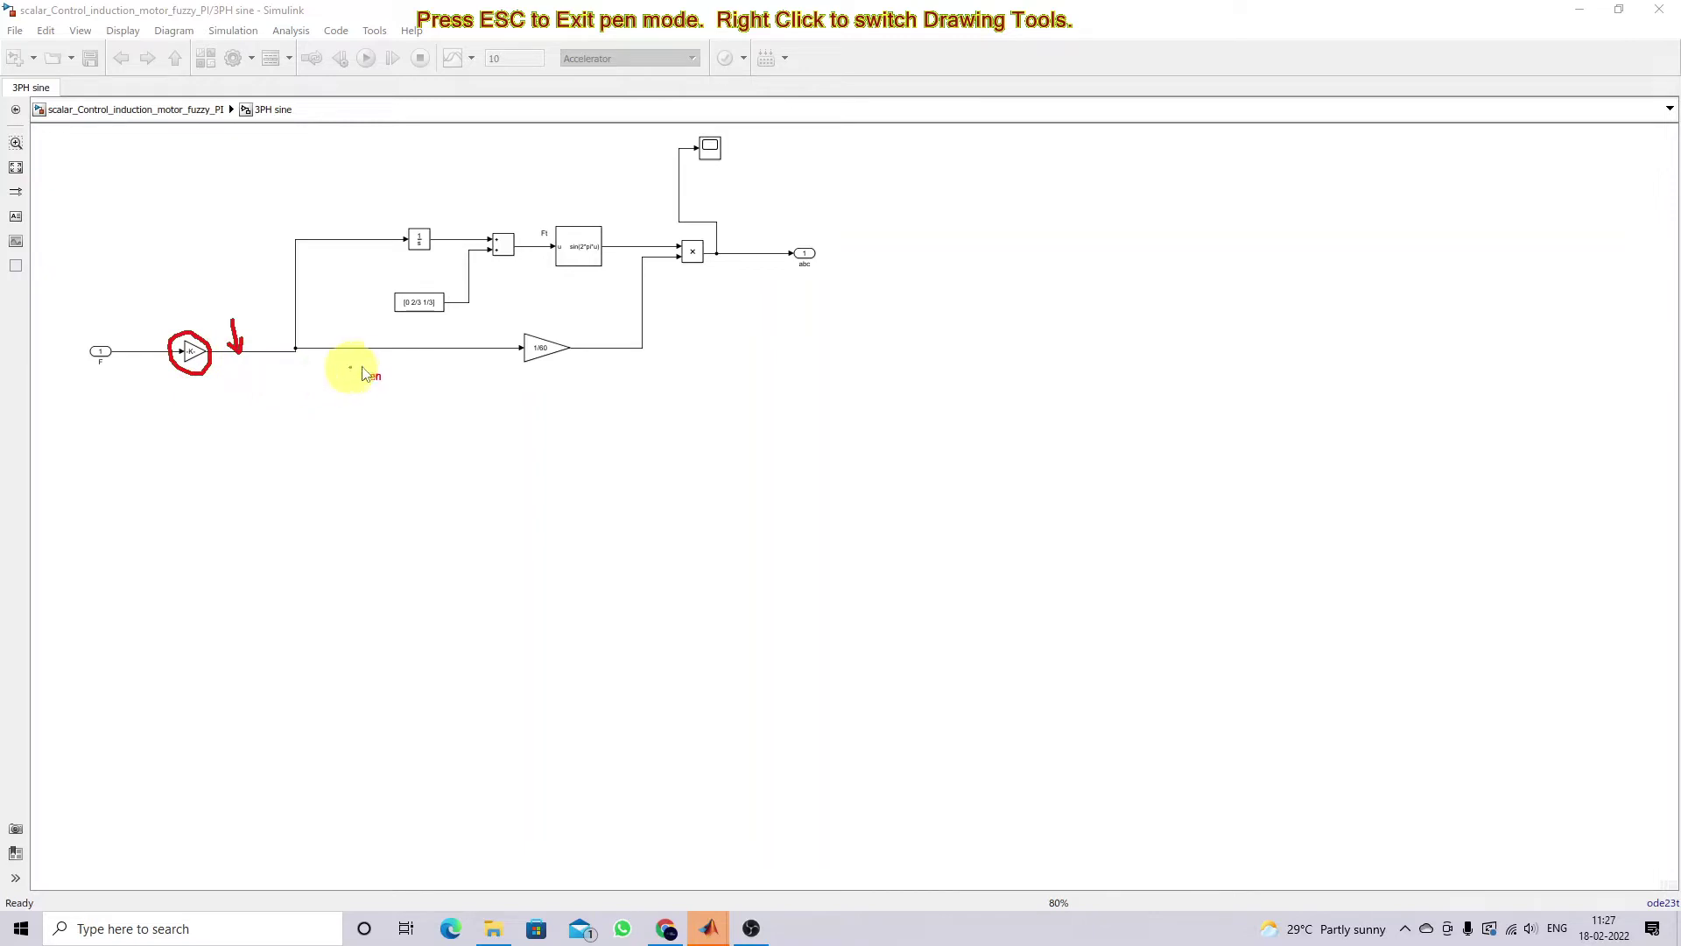
mouse_move(569, 335)
left_mouse_down()
mouse_move(612, 327)
mouse_move(623, 269)
mouse_move(671, 273)
left_mouse_up()
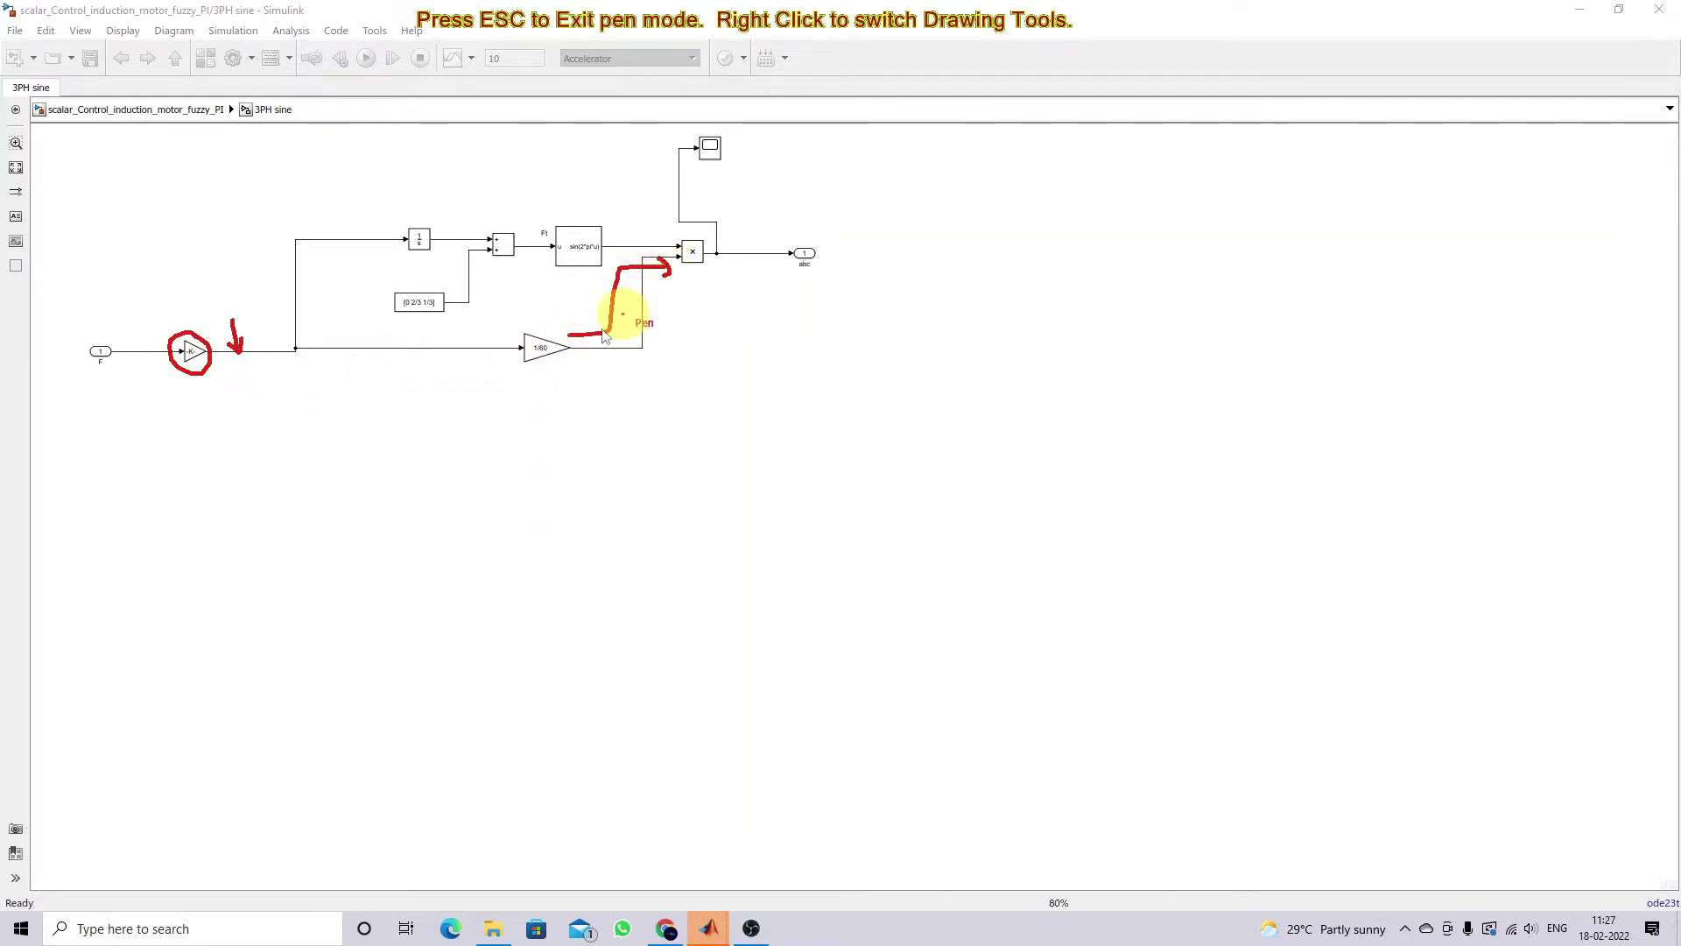
left_click_drag(506, 367, 553, 369)
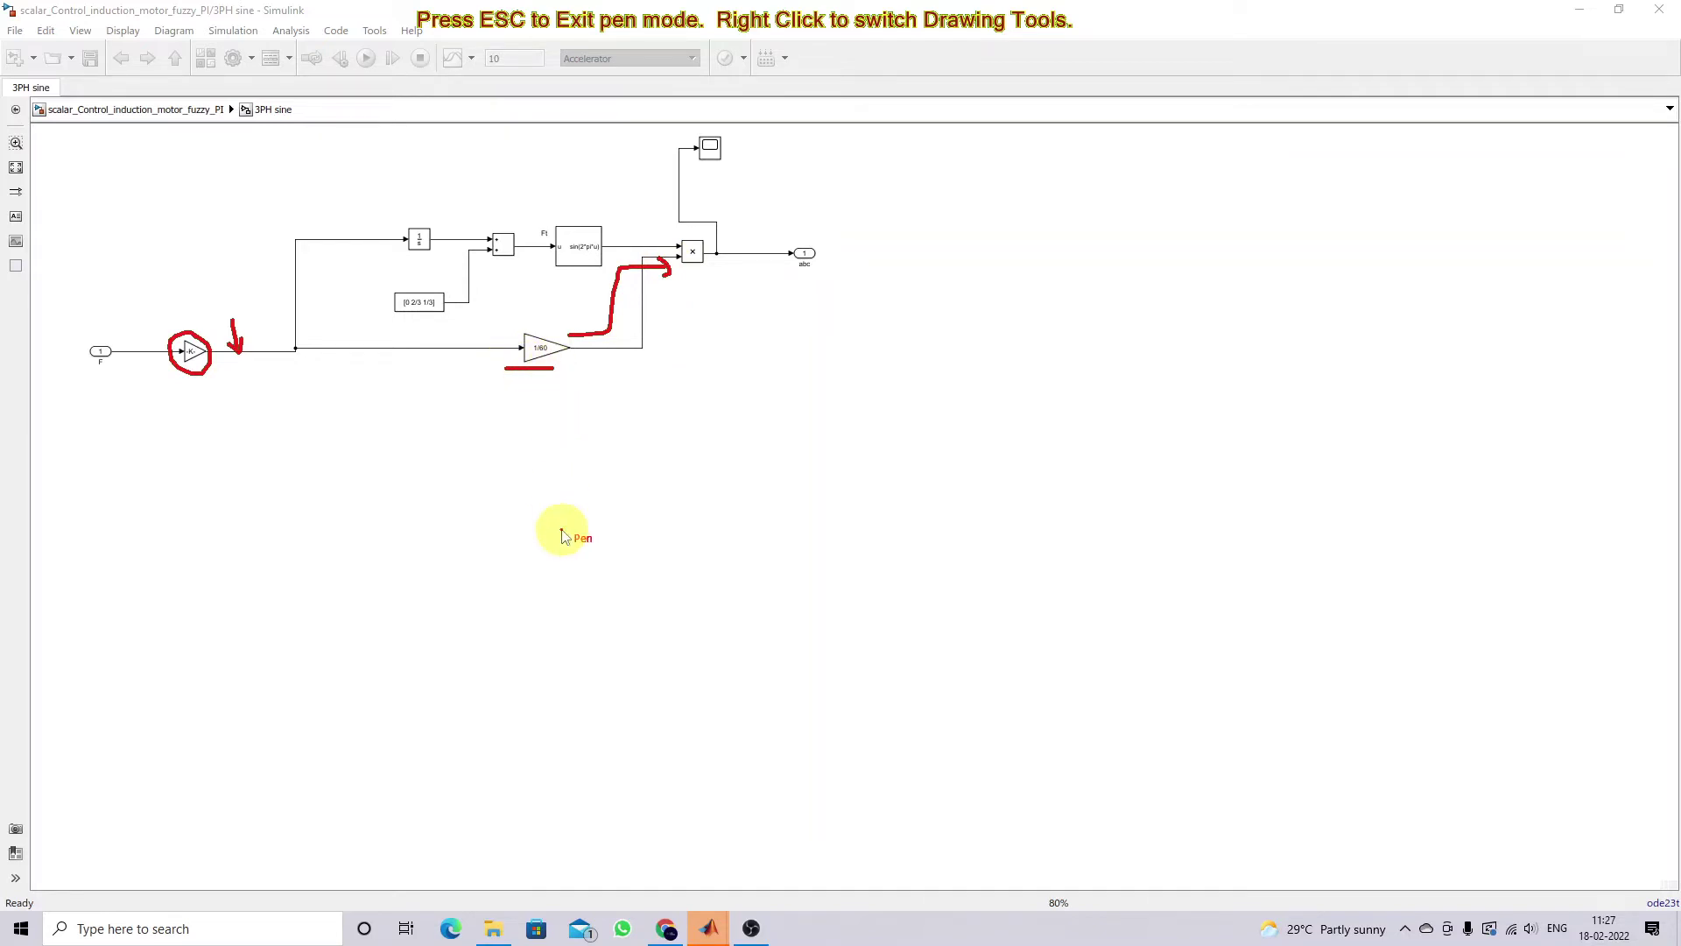
key("Escape")
Step: Fit the 3PH sine diagram to view, mark the 1/60 gain and sin(2*pi*u) paths into the product block, and write V/f beneath it
scroll(501, 351, "up", 4)
scroll(504, 352, "down", 2)
left_click_drag(552, 874, 451, 867)
left_click(16, 167)
left_click(1022, 747)
key("ctrl+shift+p")
mouse_move(1197, 680)
left_mouse_down()
mouse_move(1241, 654)
mouse_move(1234, 551)
mouse_move(1306, 547)
left_mouse_up()
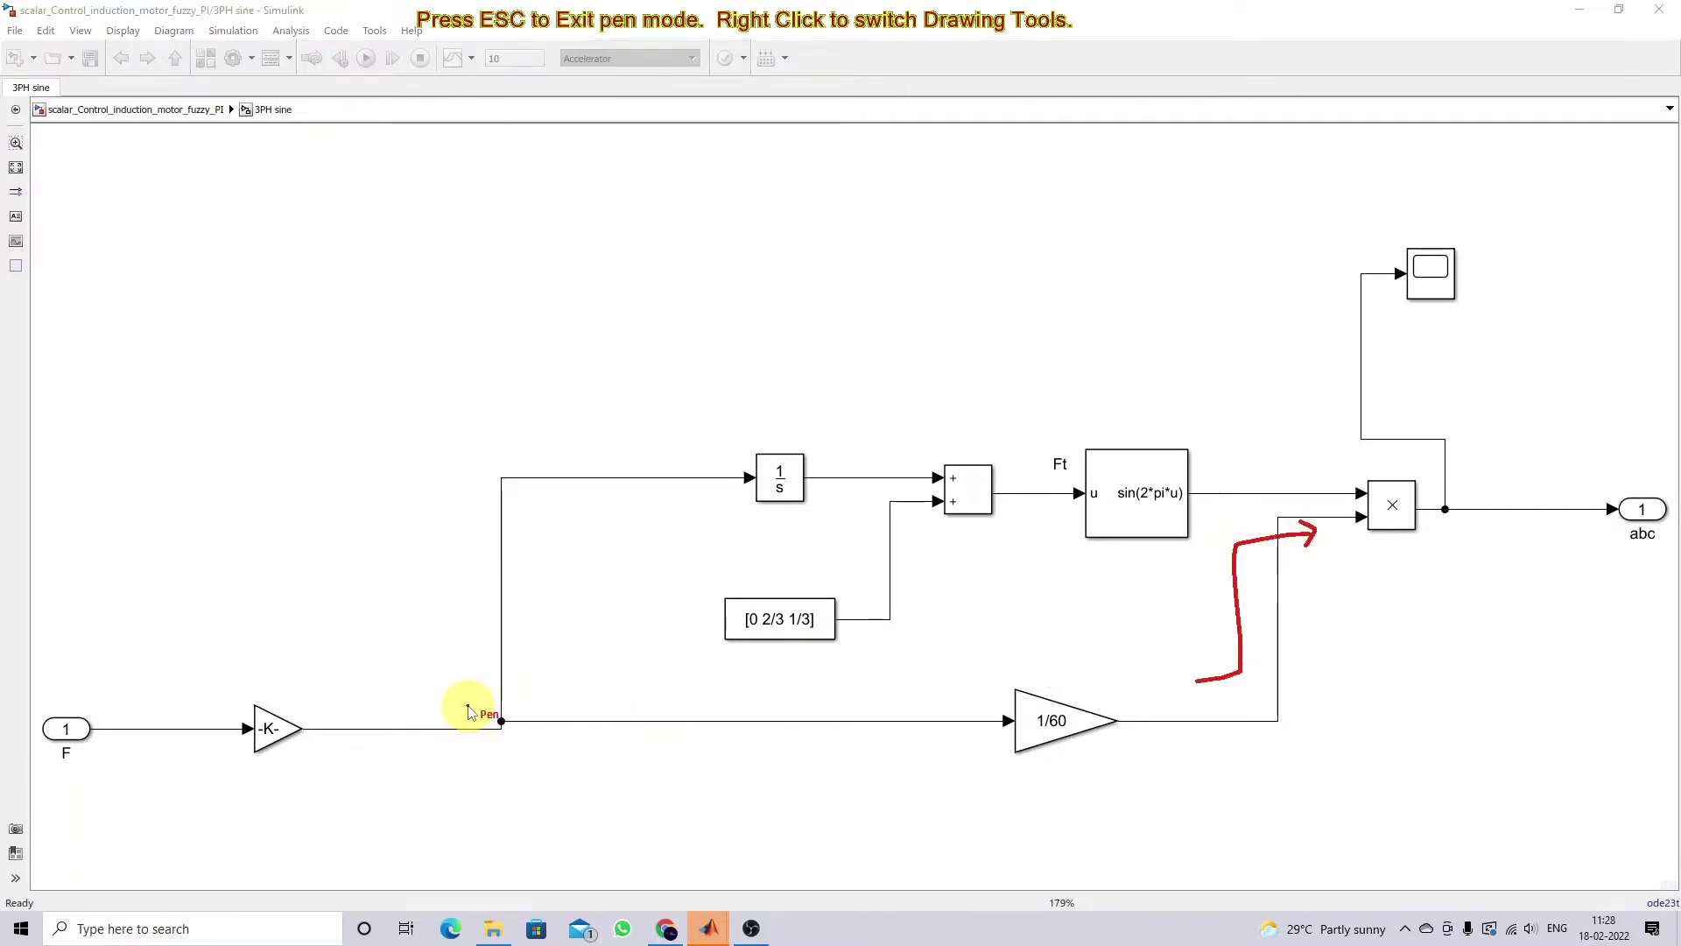
left_click_drag(473, 696, 499, 530)
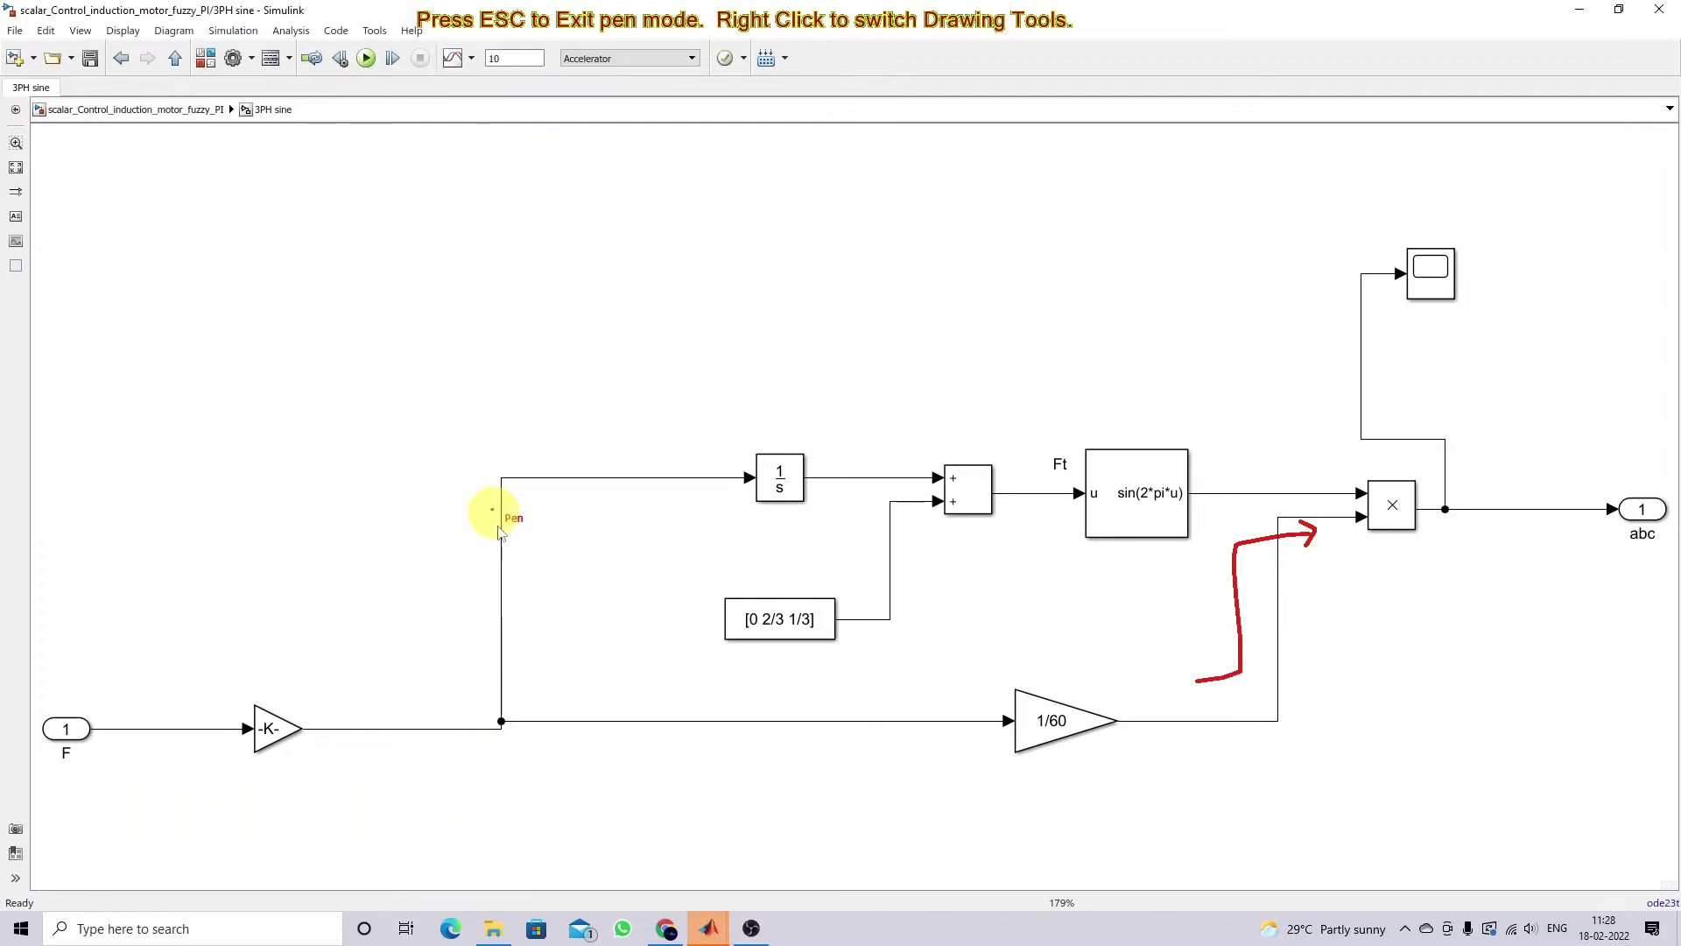
mouse_move(1237, 443)
left_mouse_down()
mouse_move(1236, 488)
mouse_move(1248, 470)
left_mouse_up()
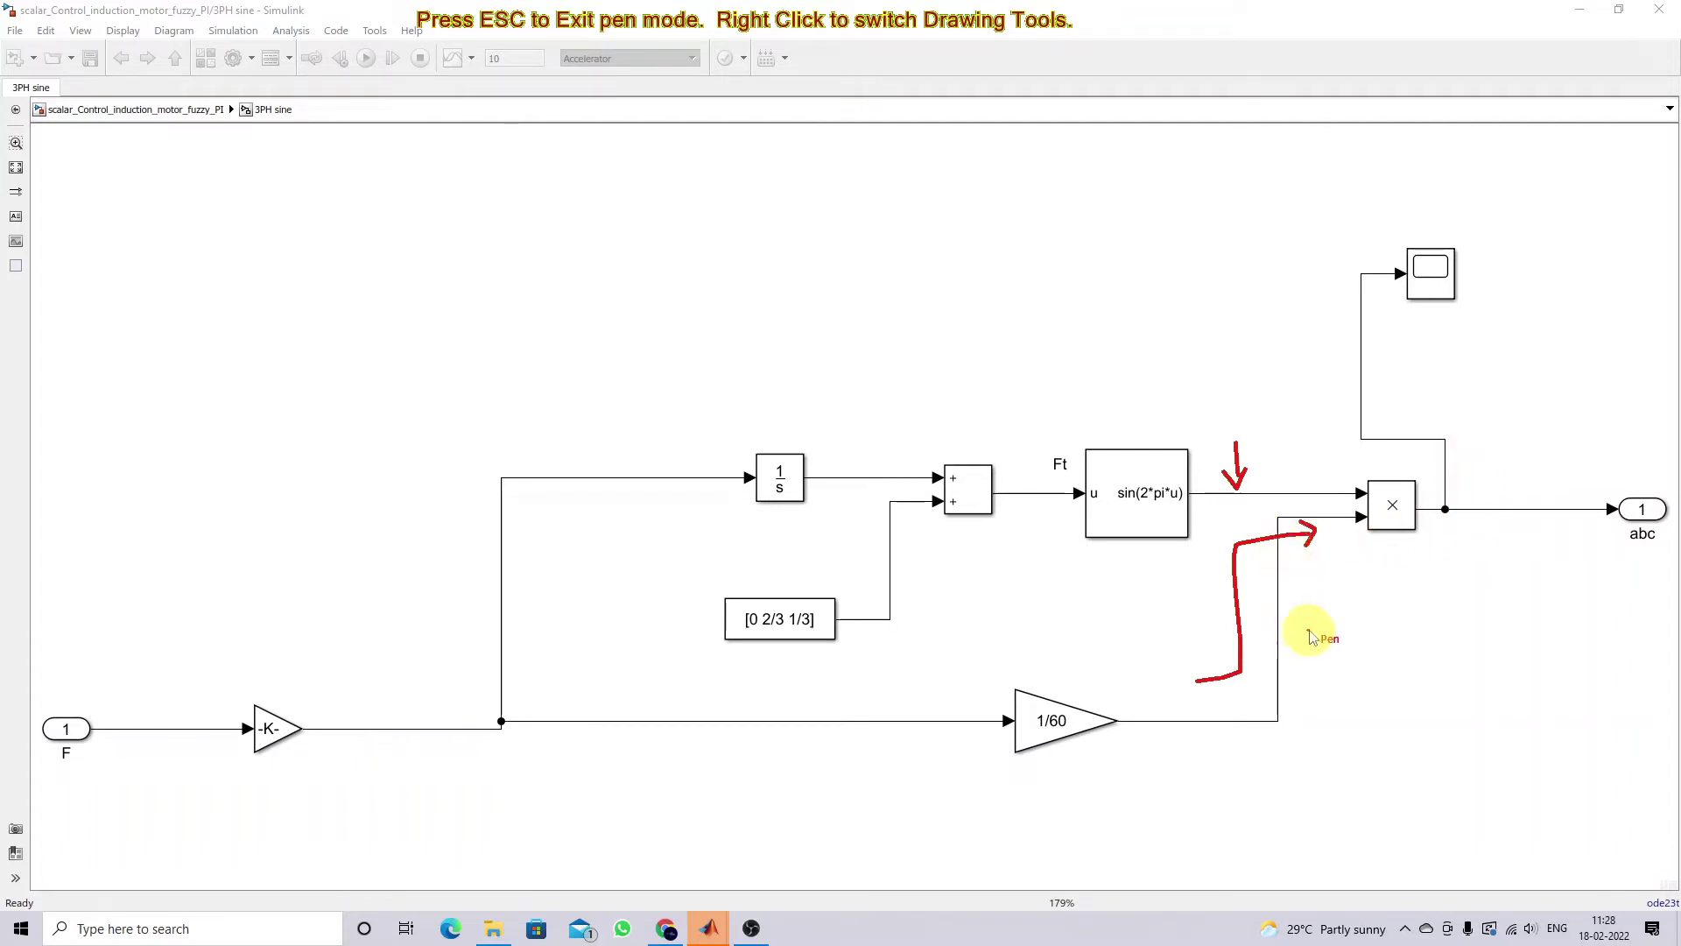
mouse_move(1305, 604)
left_mouse_down()
mouse_move(1327, 580)
mouse_move(1355, 652)
left_mouse_up()
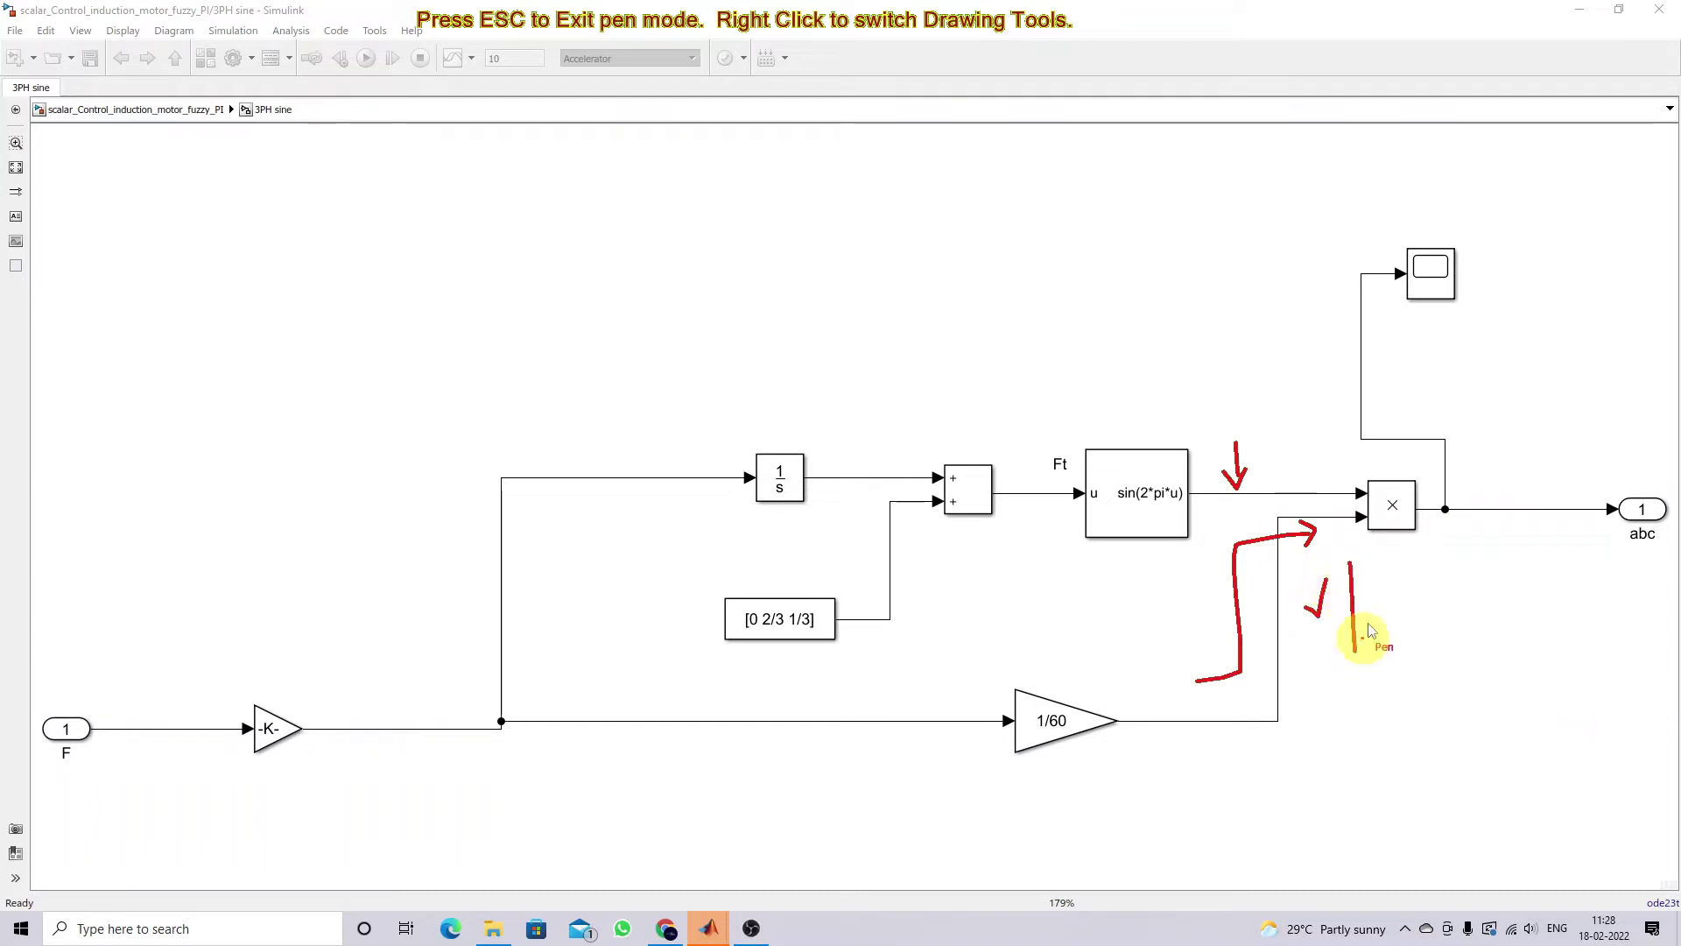
mouse_move(1381, 583)
left_mouse_down()
mouse_move(1389, 632)
mouse_move(1397, 597)
left_mouse_up()
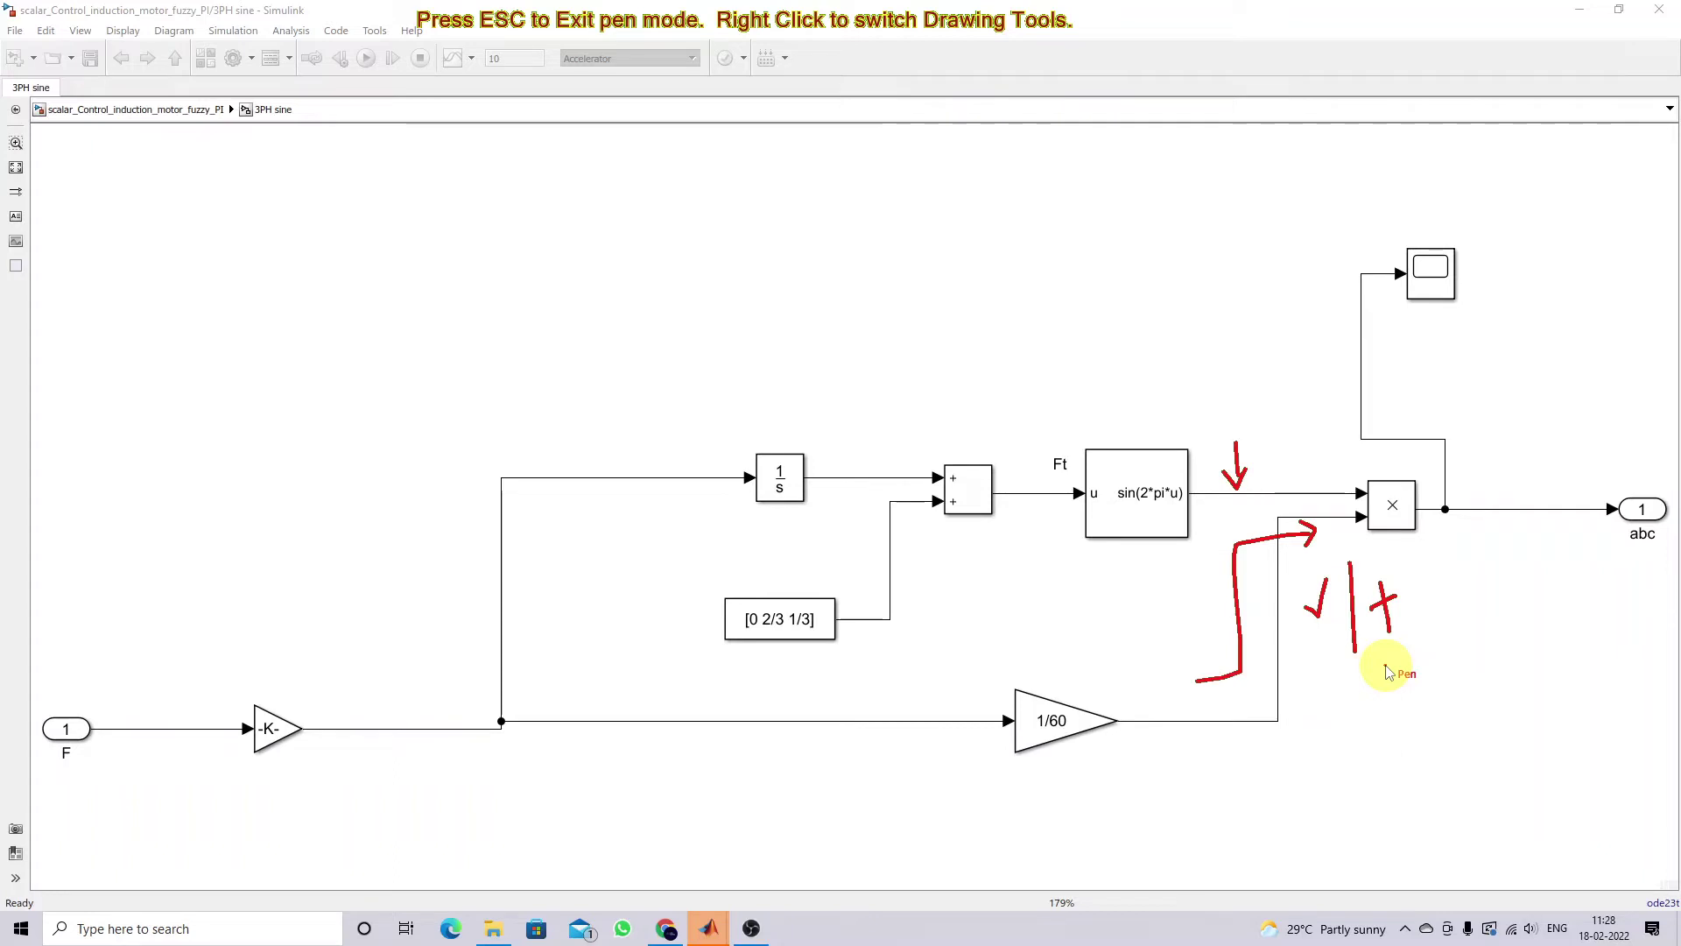
key("Escape")
Step: Return to the top-level model and mark the output of the 3PH sine block with a temporary pen arrow
left_click(113, 109)
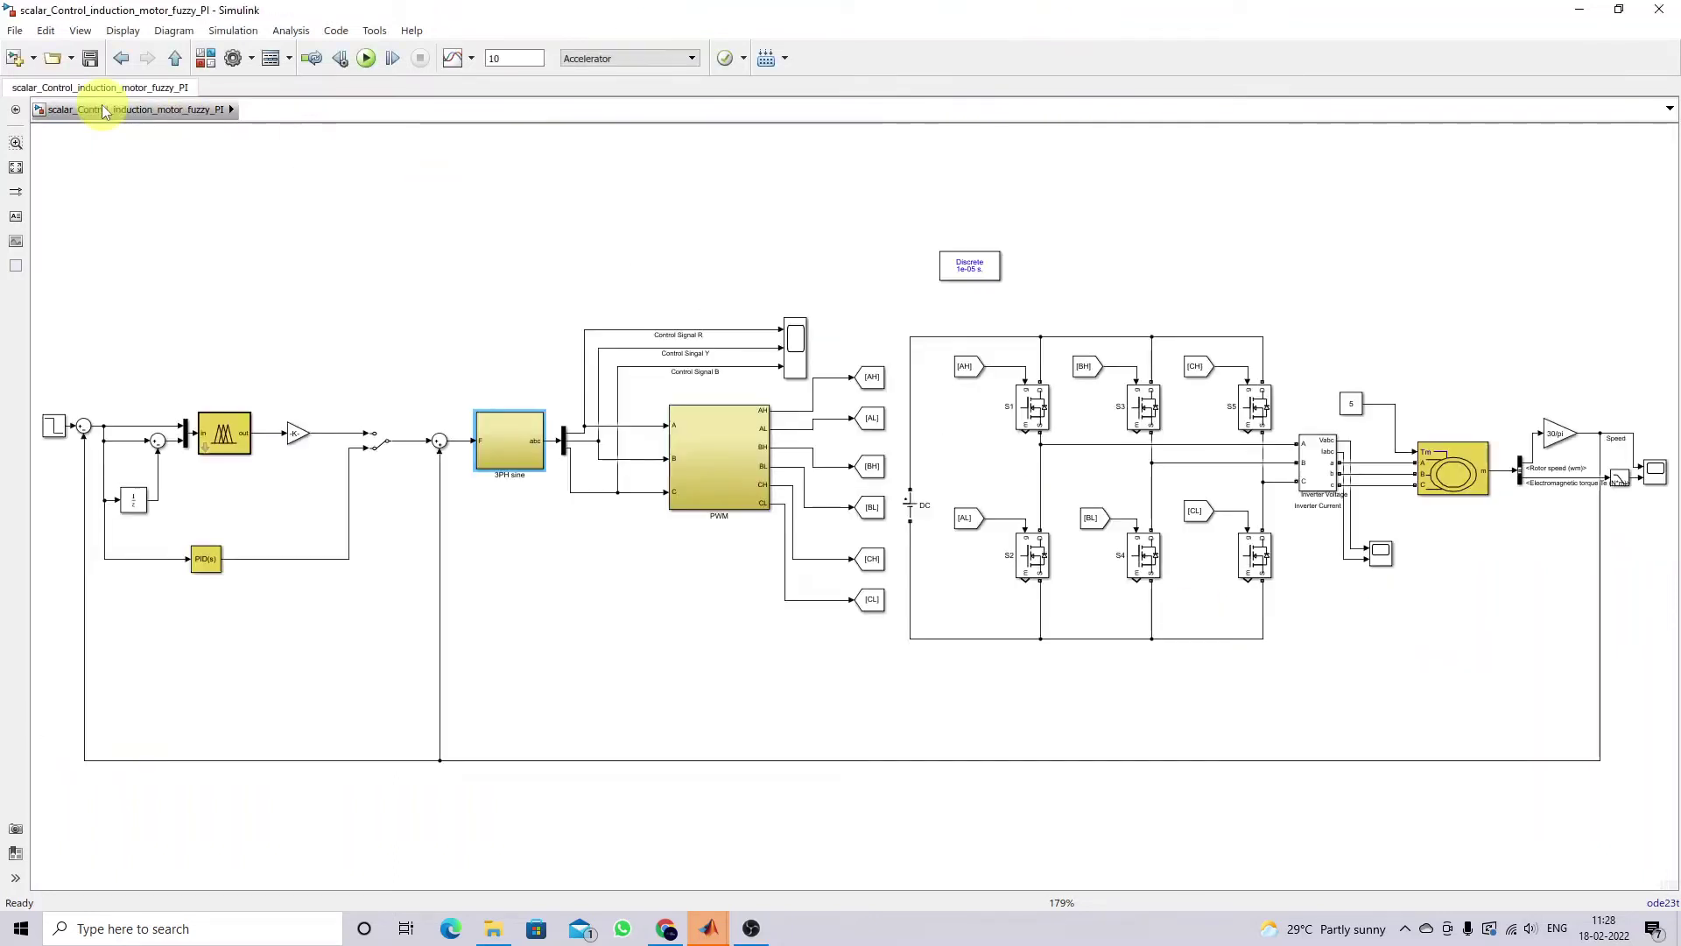
key("F9")
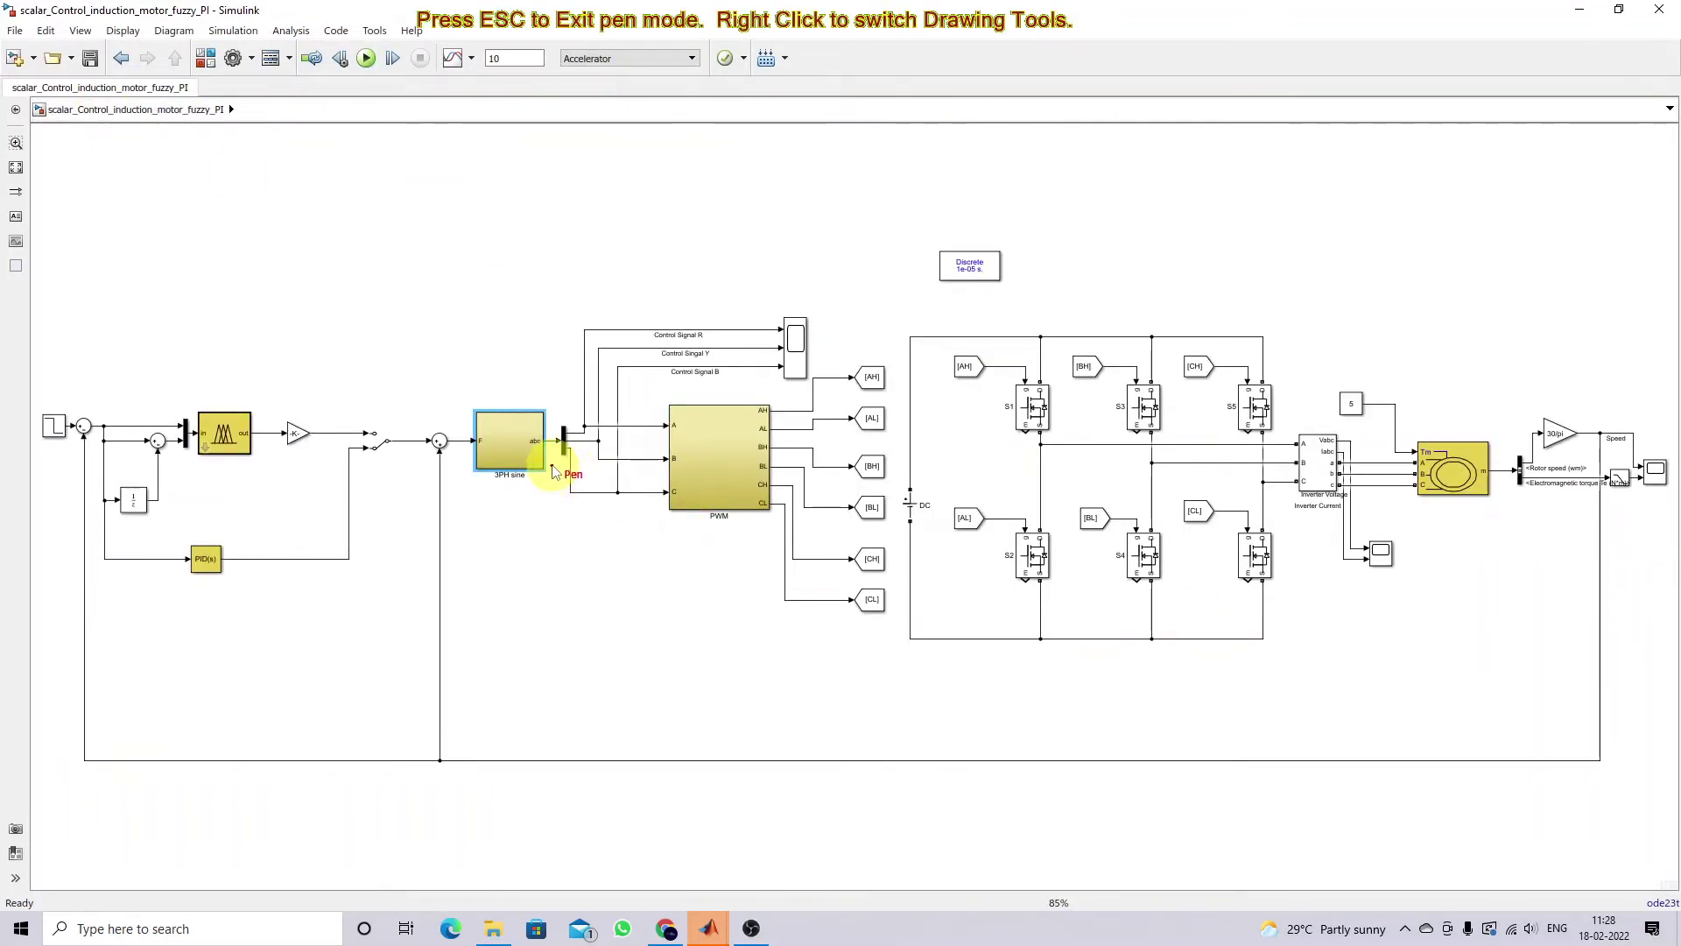
left_click_drag(557, 406, 562, 420)
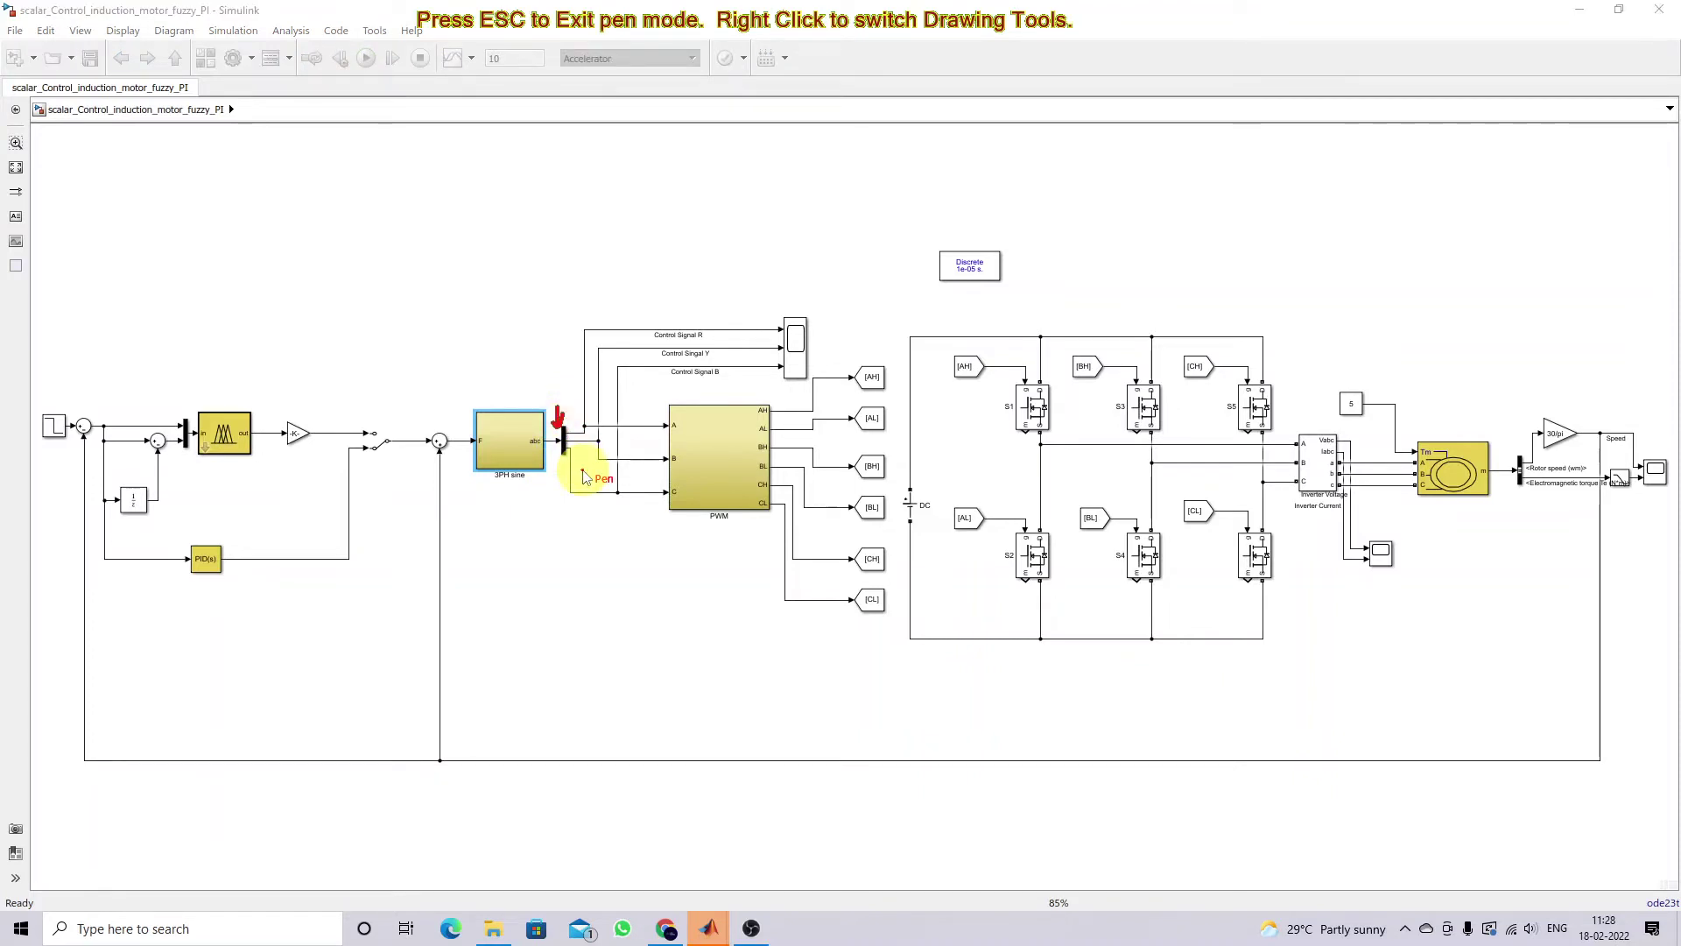
key("Escape")
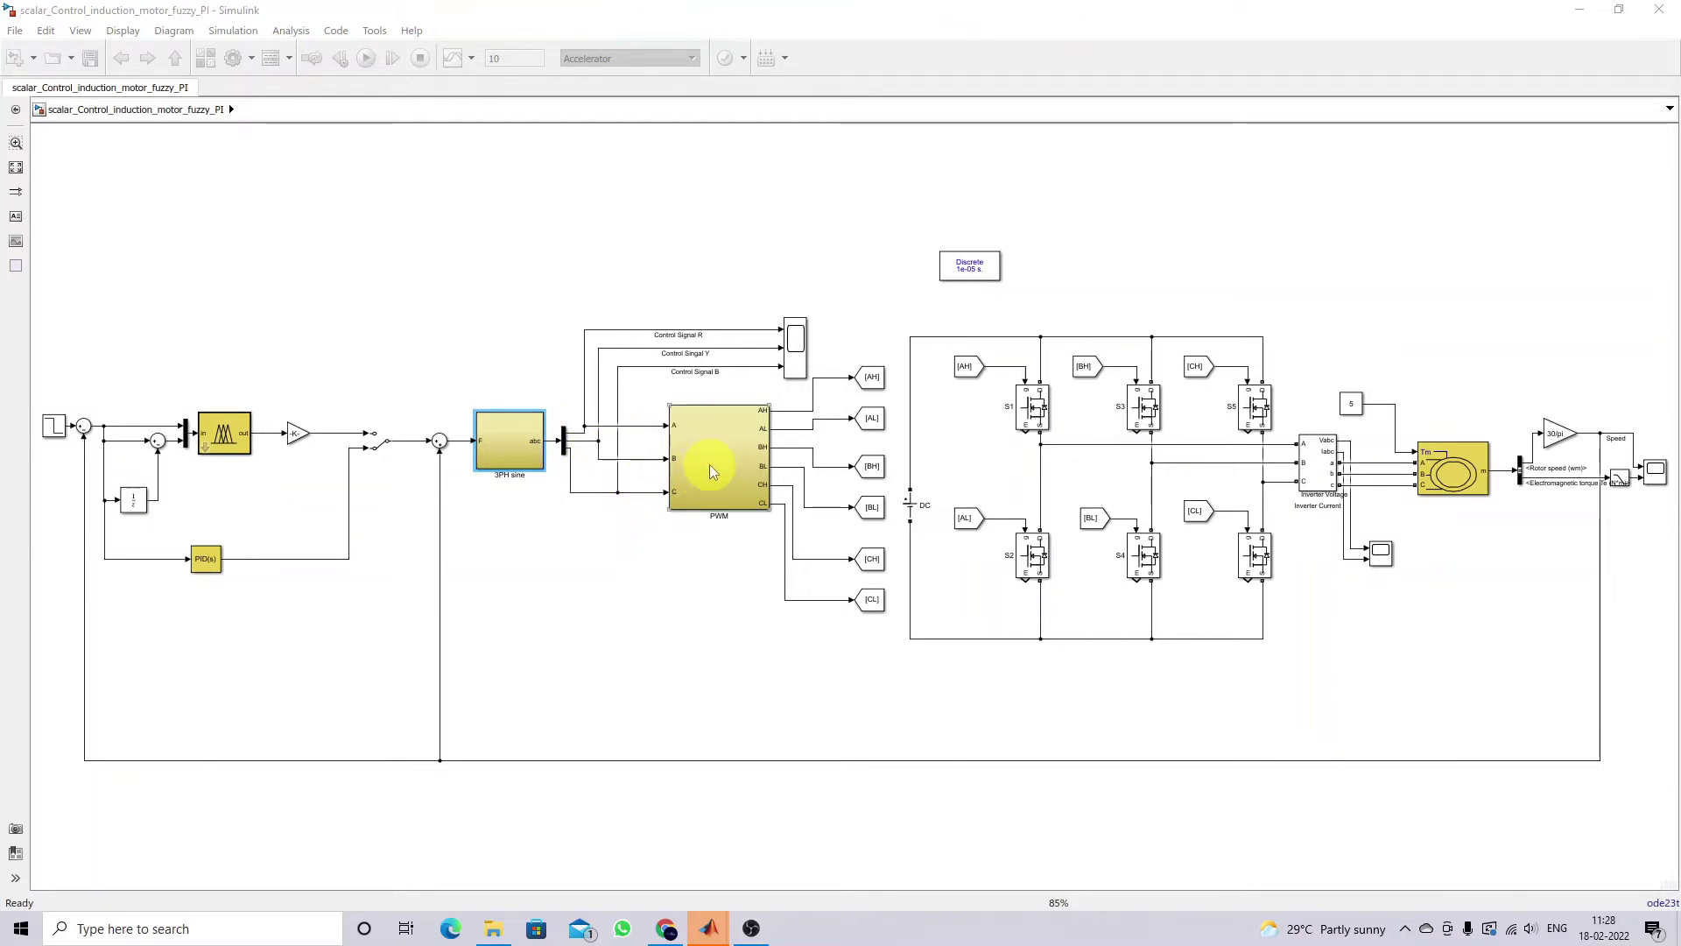
Step: Open the PWM subsystem and circle the triangular carrier generator feeding the comparators with the temporary pen
double_click(711, 469)
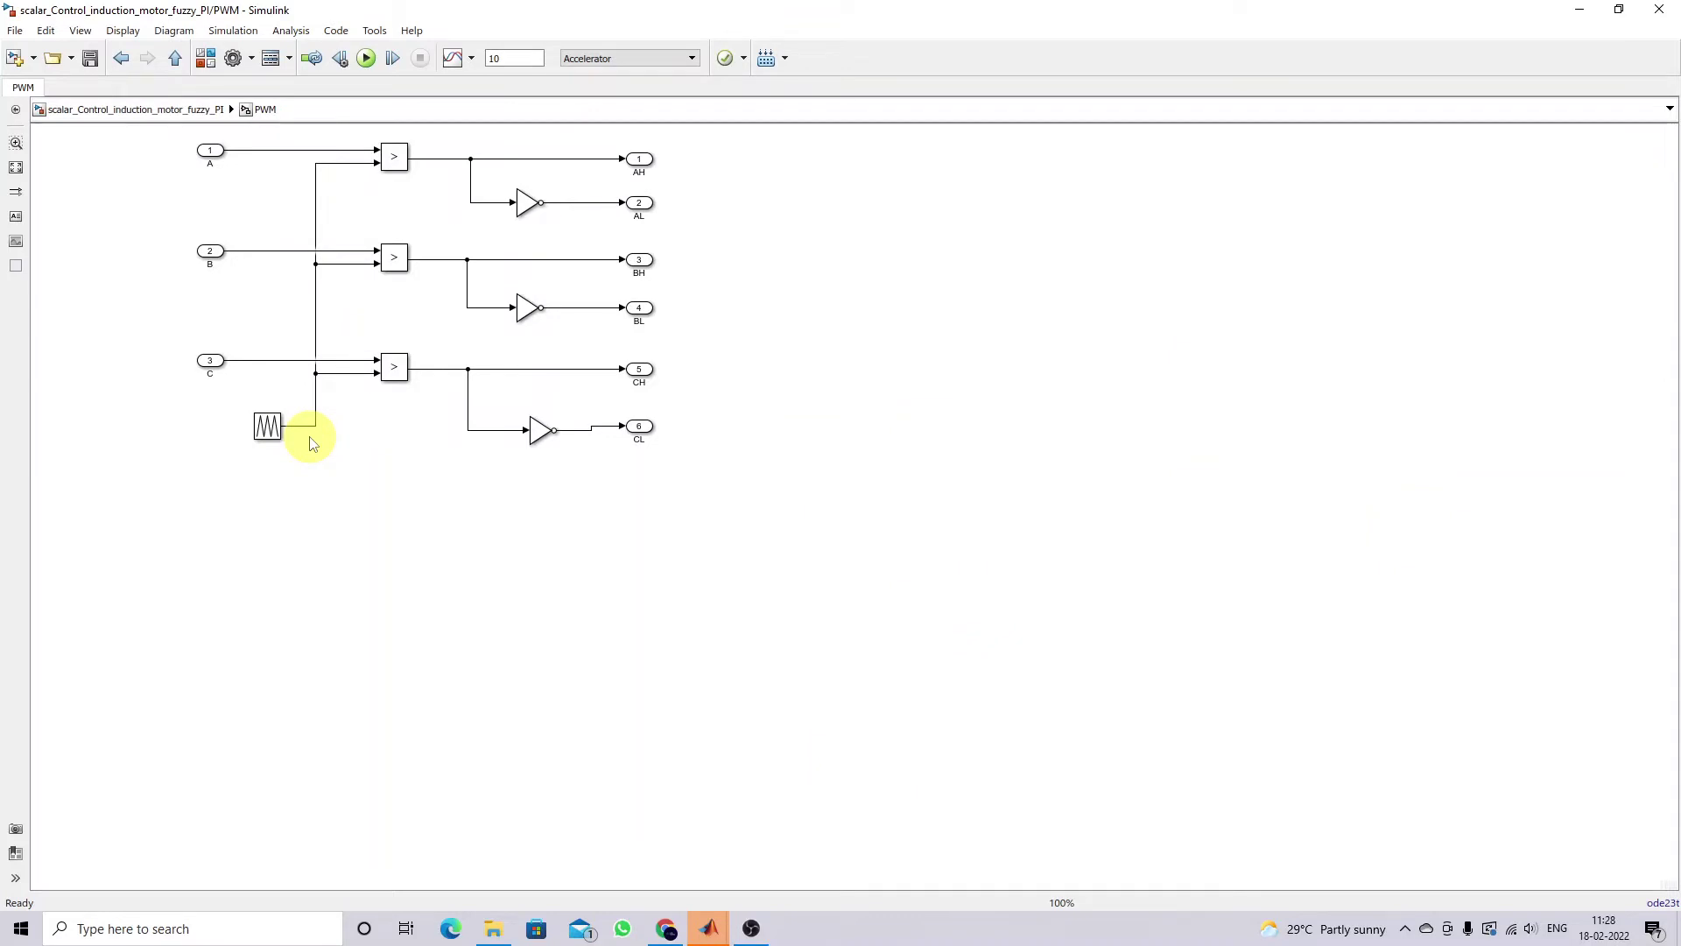
key("F9")
mouse_move(287, 392)
left_mouse_down()
mouse_move(241, 409)
mouse_move(241, 462)
mouse_move(316, 461)
left_mouse_up()
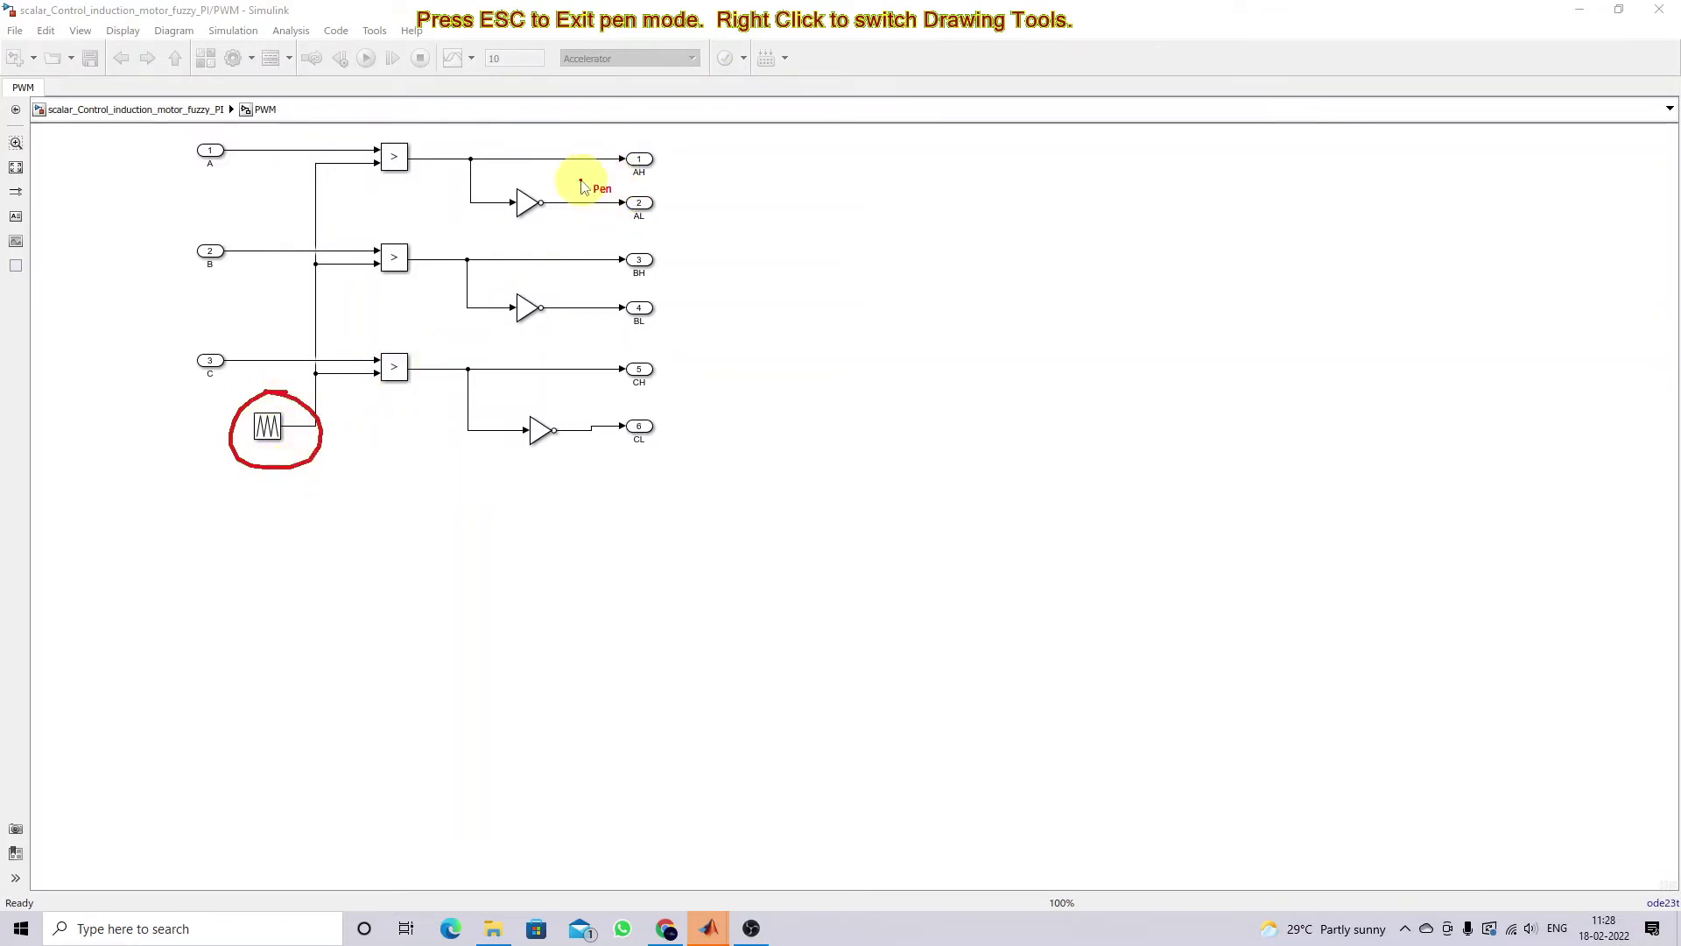
key("Escape")
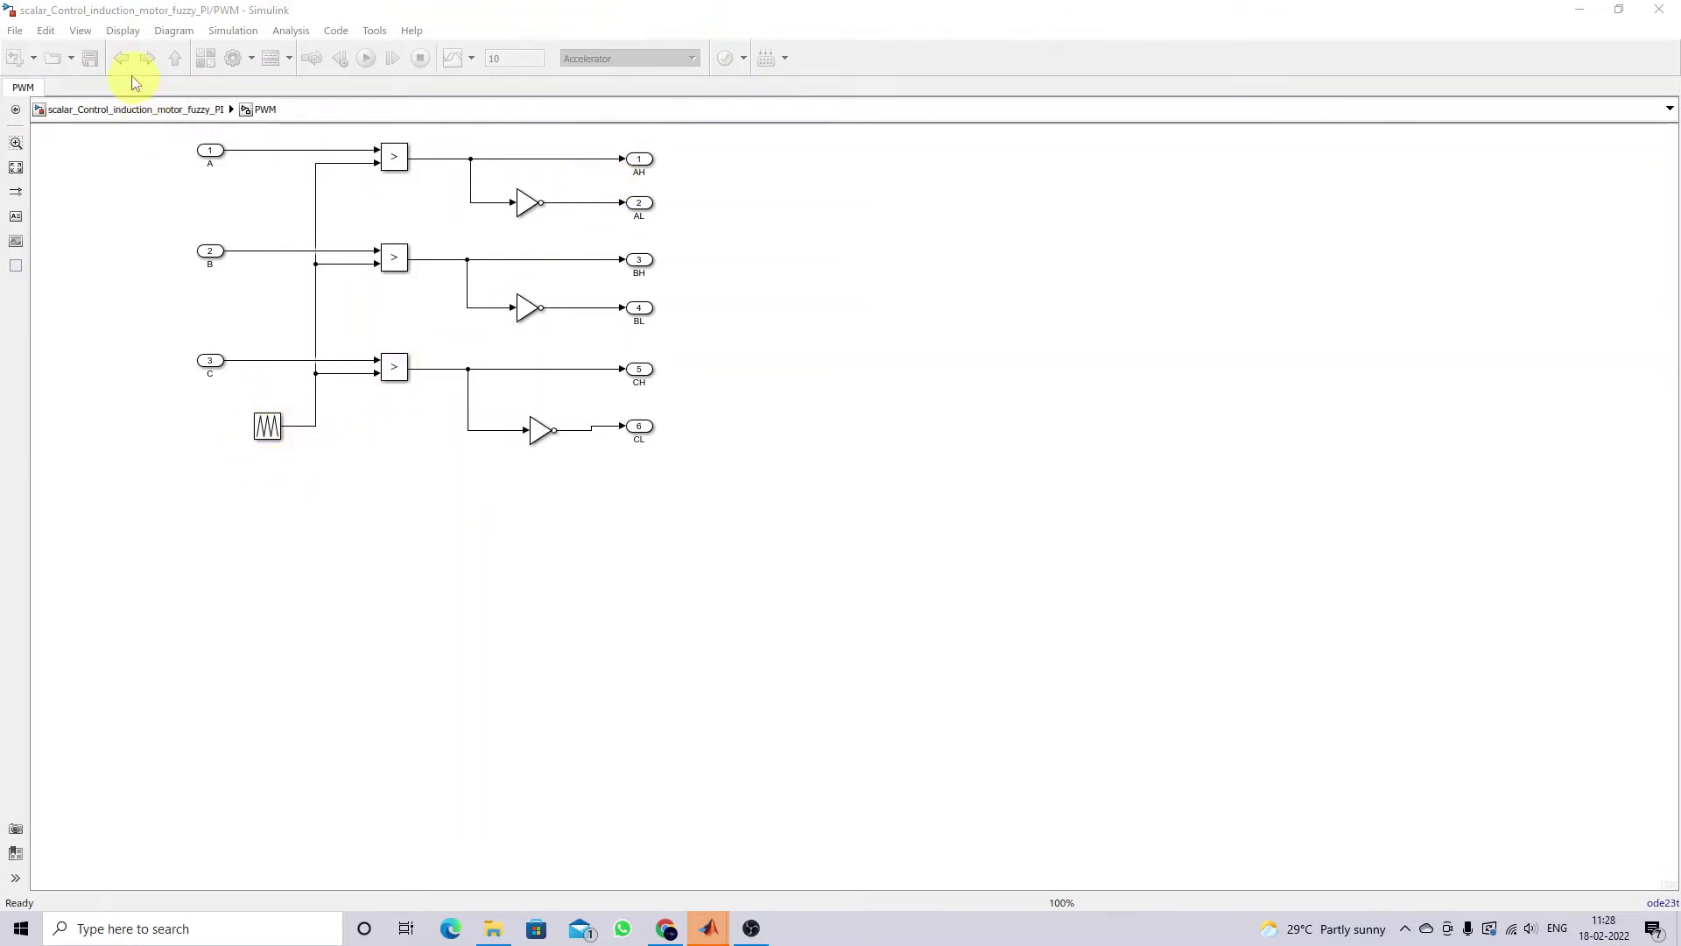
Step: Return to the top-level model, circle the PID controller, mark its output with a pen arrow, and clear the ink
left_click(123, 59)
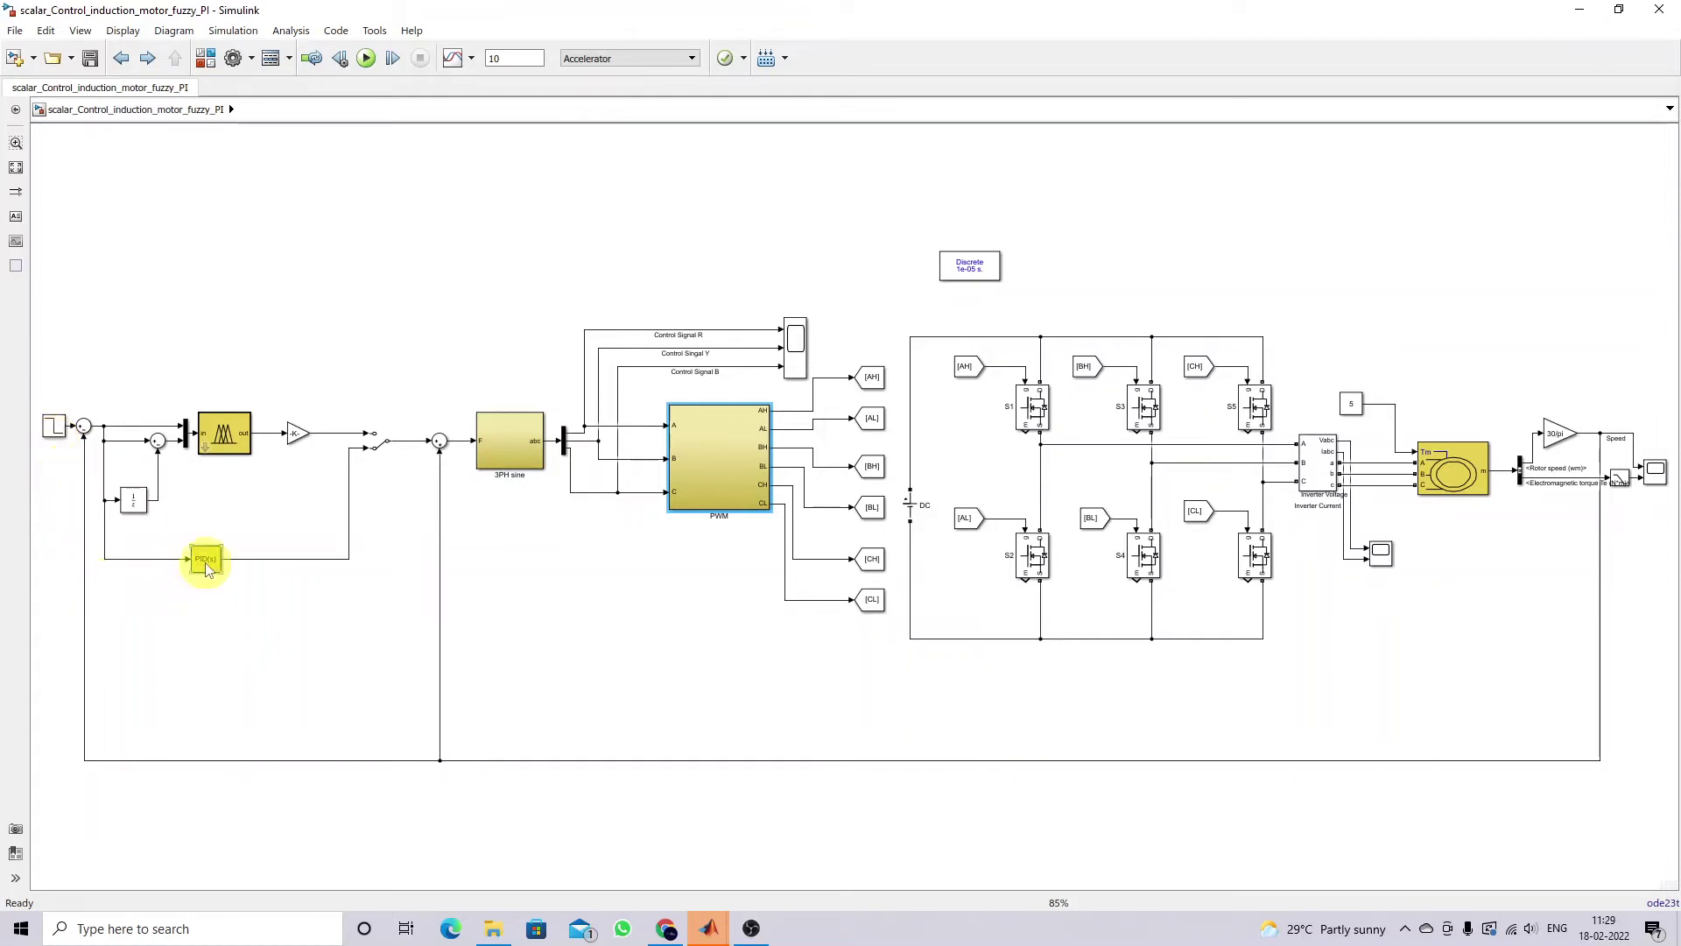
key("F9")
mouse_move(212, 531)
left_mouse_down()
mouse_move(180, 536)
mouse_move(175, 604)
mouse_move(237, 582)
mouse_move(216, 533)
left_mouse_up()
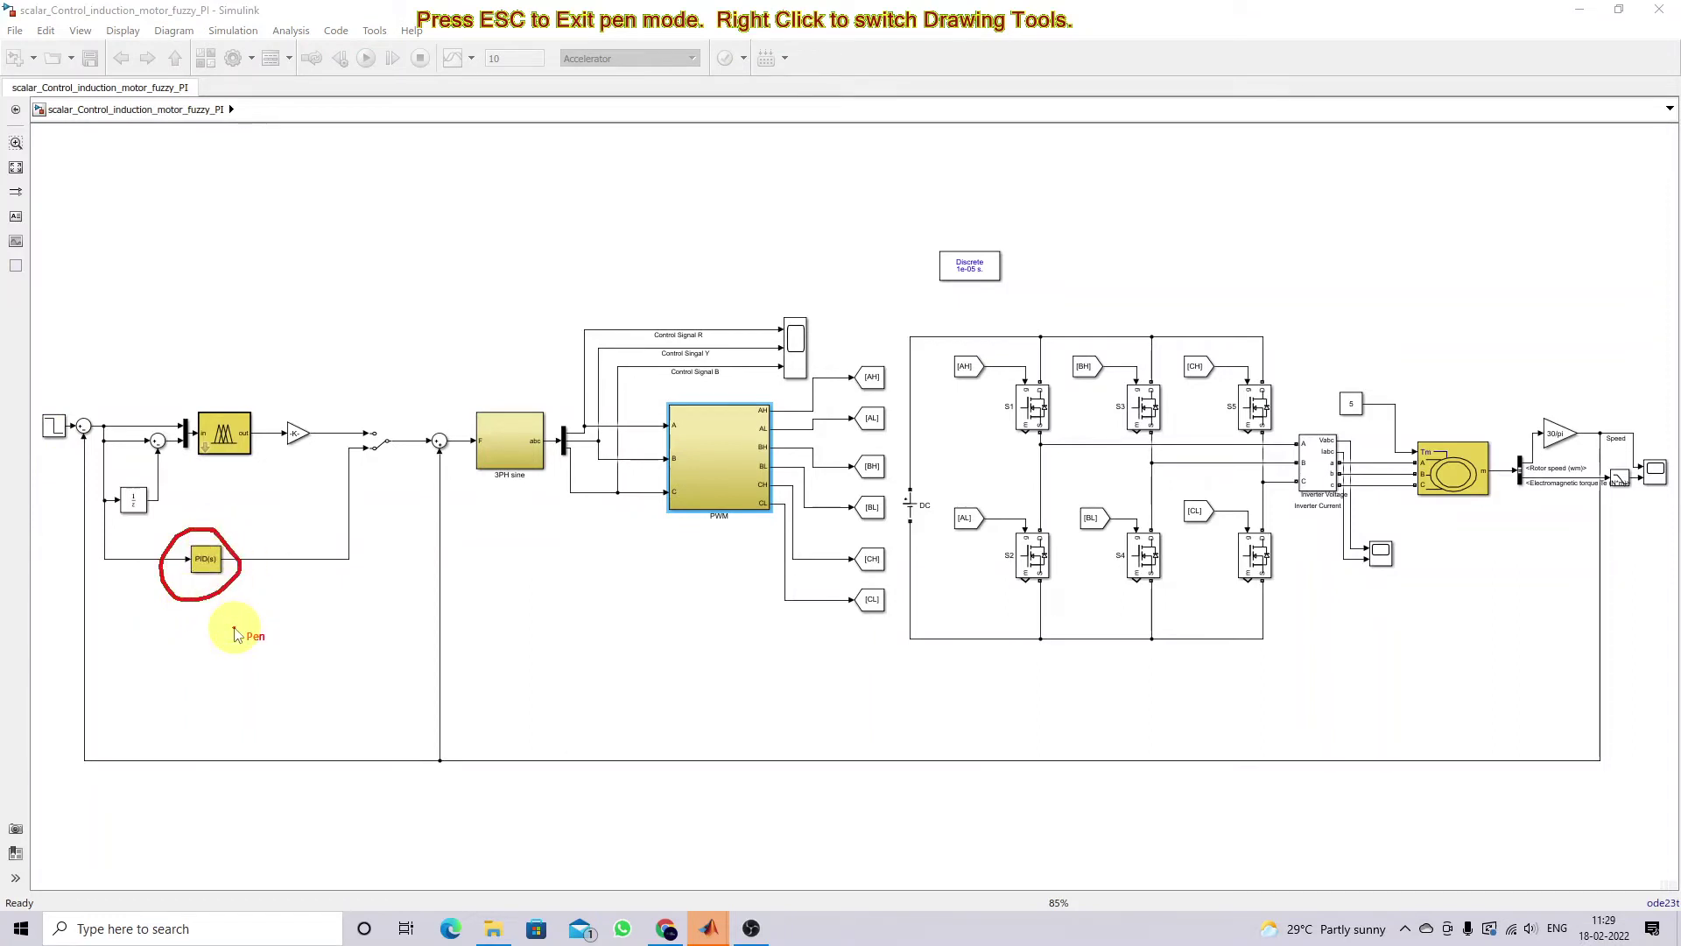
left_click_drag(306, 535, 302, 570)
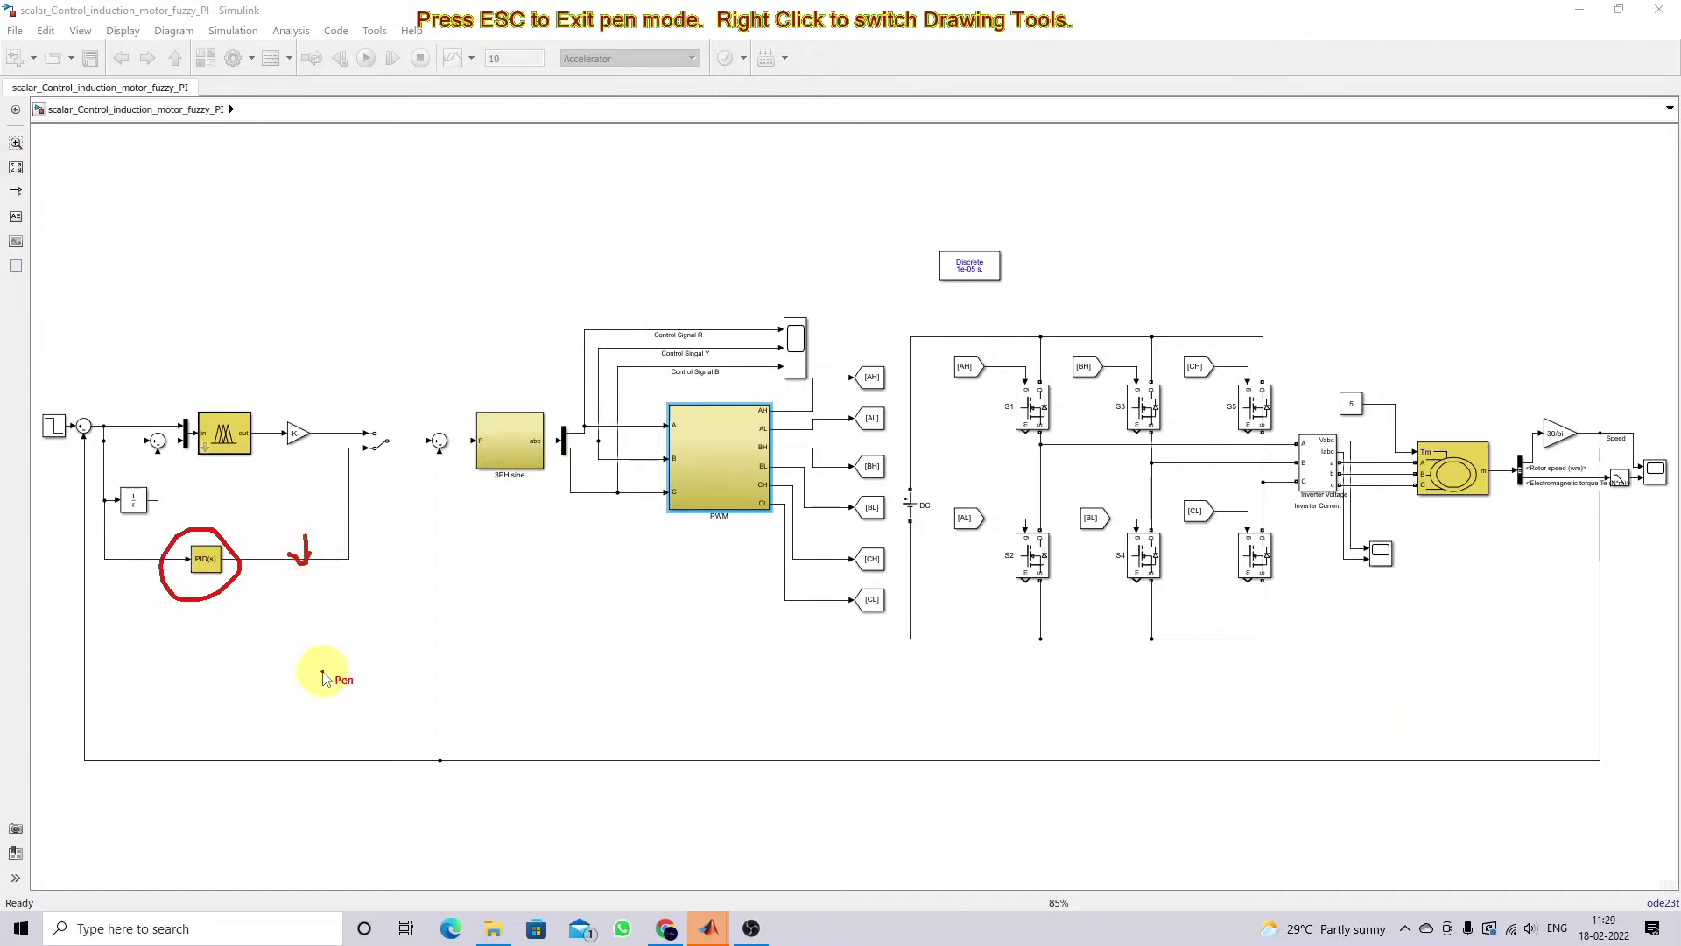
key("Escape")
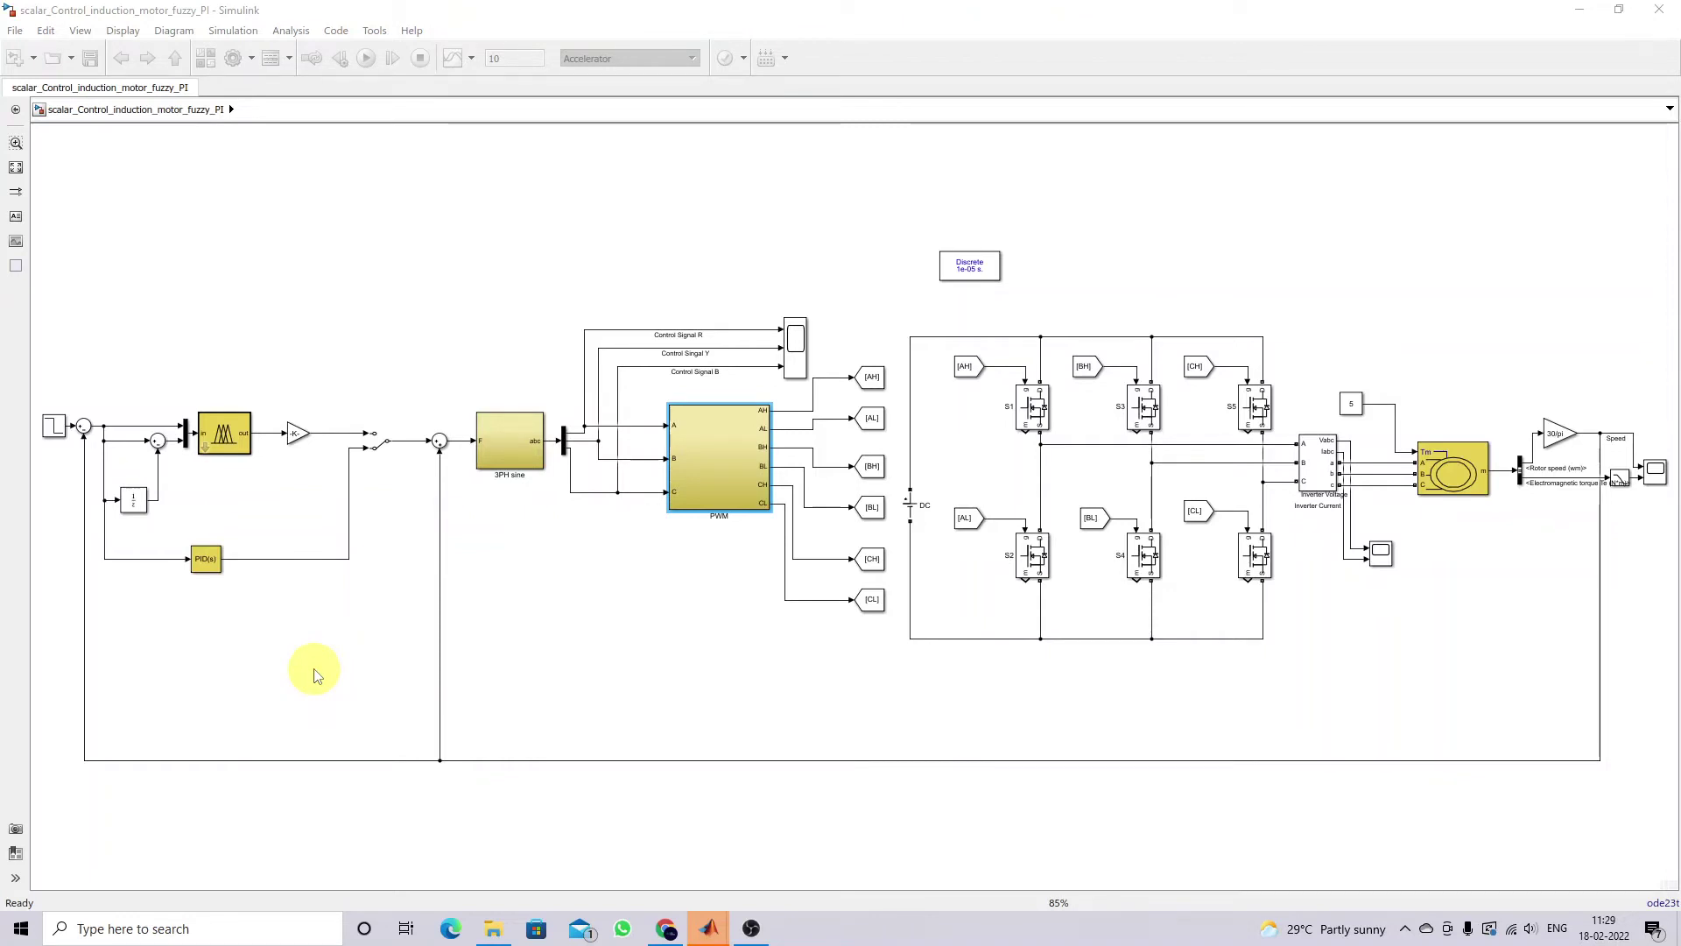
Step: Examine the step time, initial value and final value of the reference Step block, then close its parameters
double_click(55, 427)
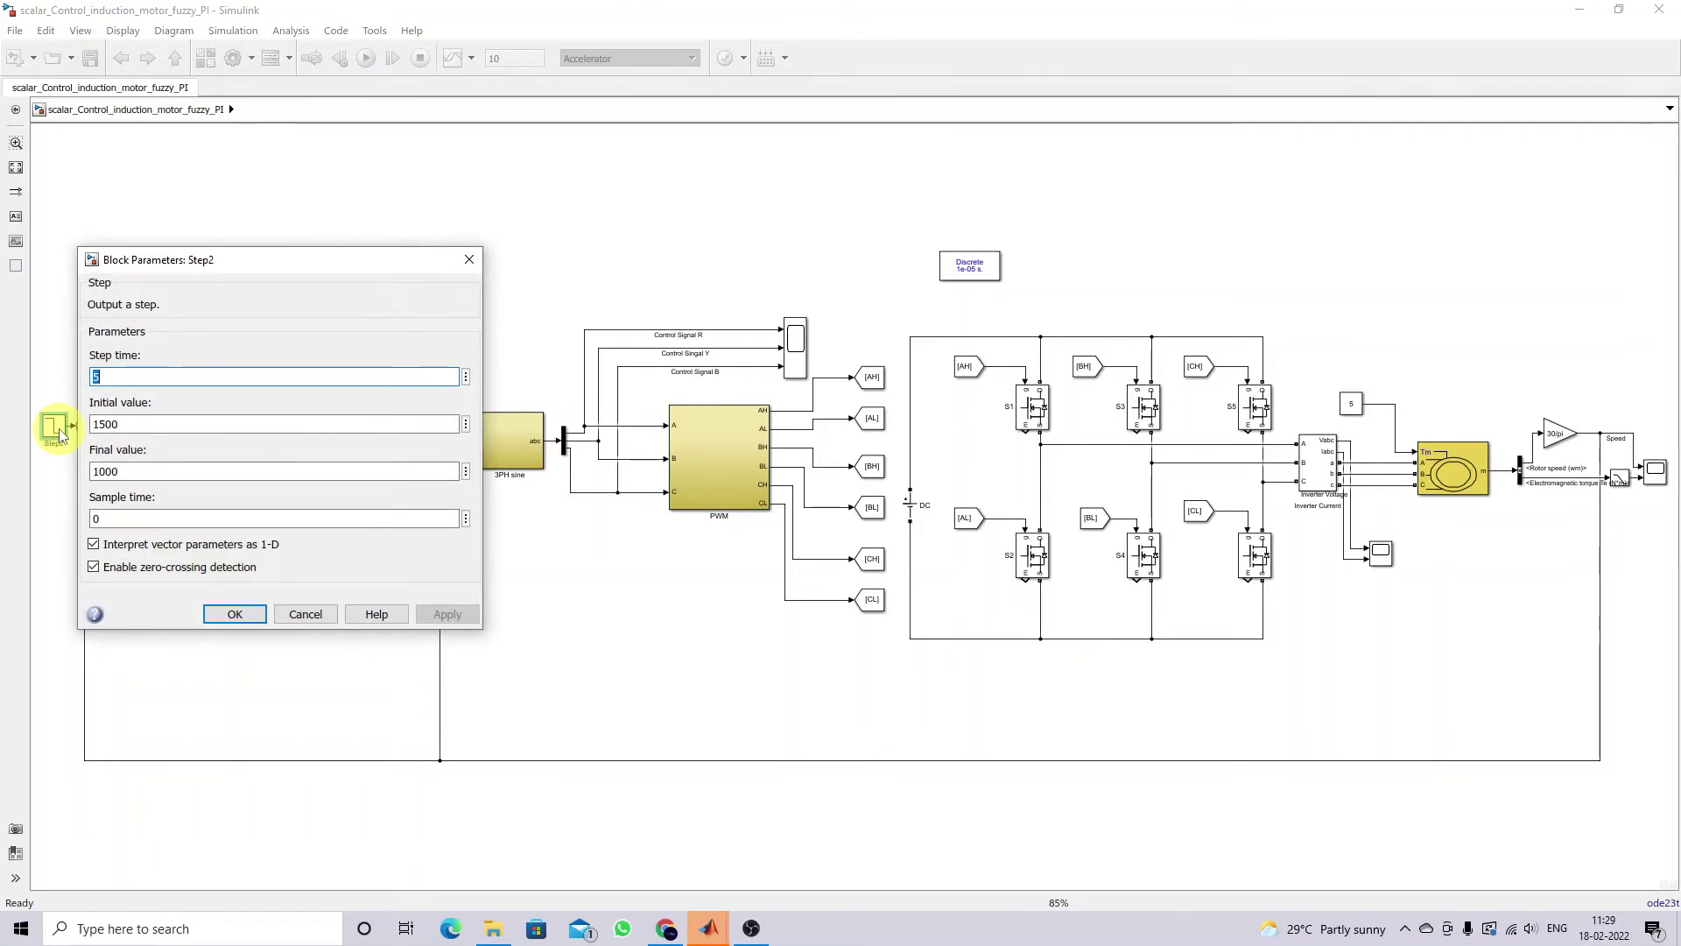
double_click(162, 427)
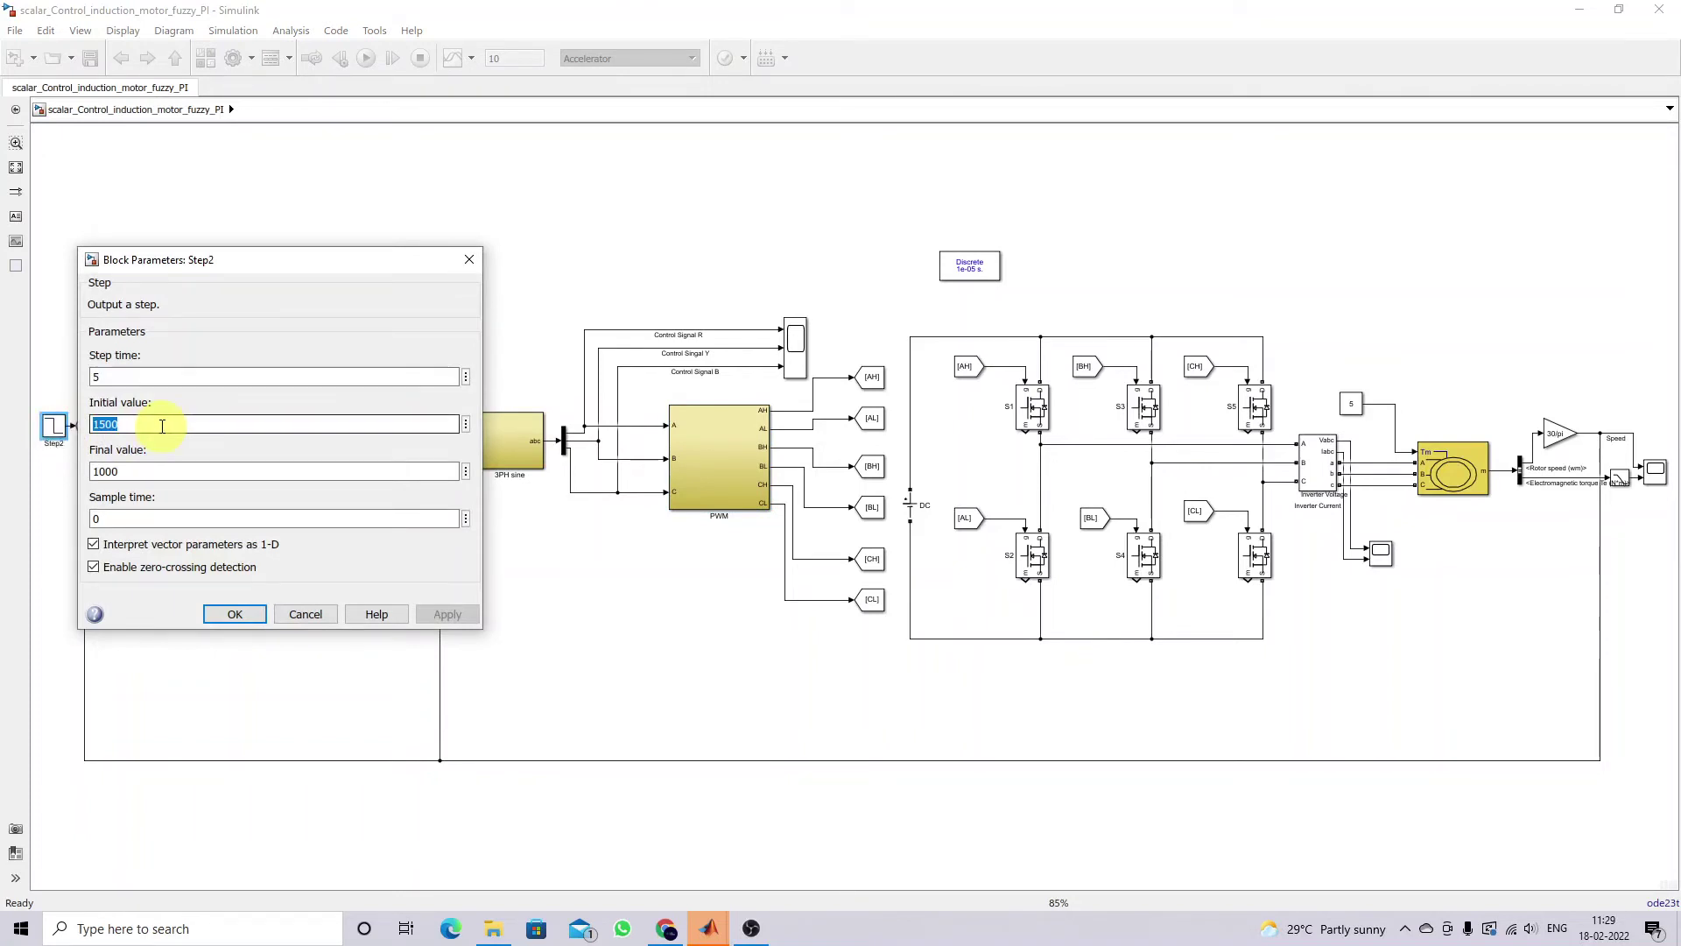
double_click(149, 473)
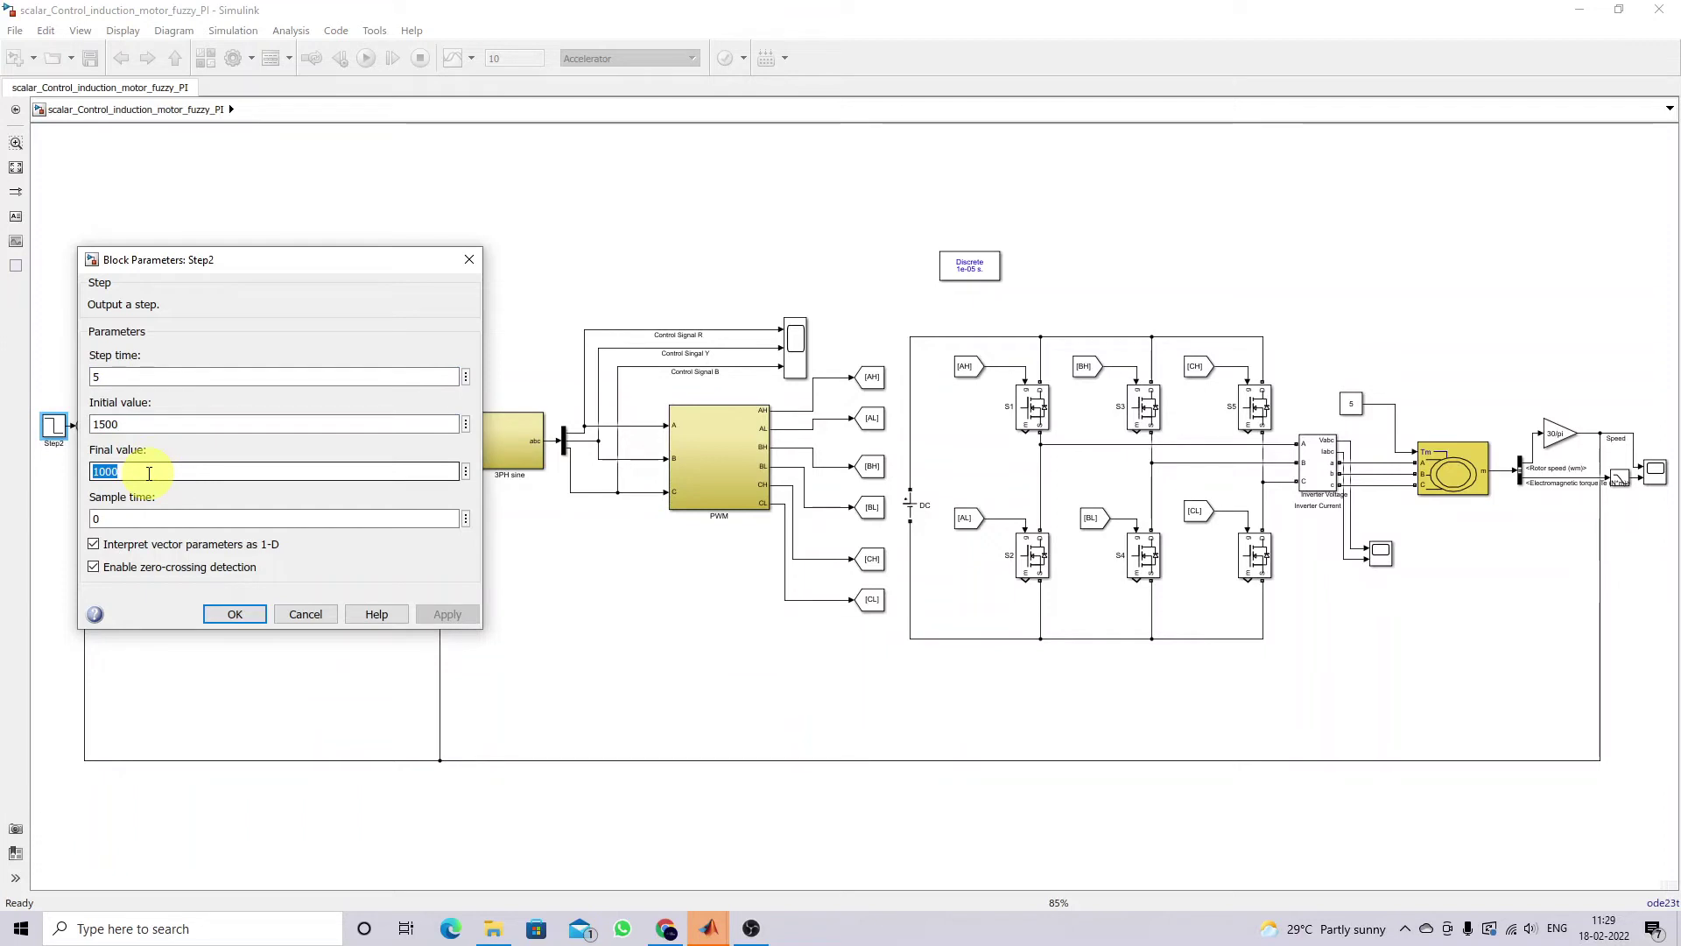
double_click(126, 375)
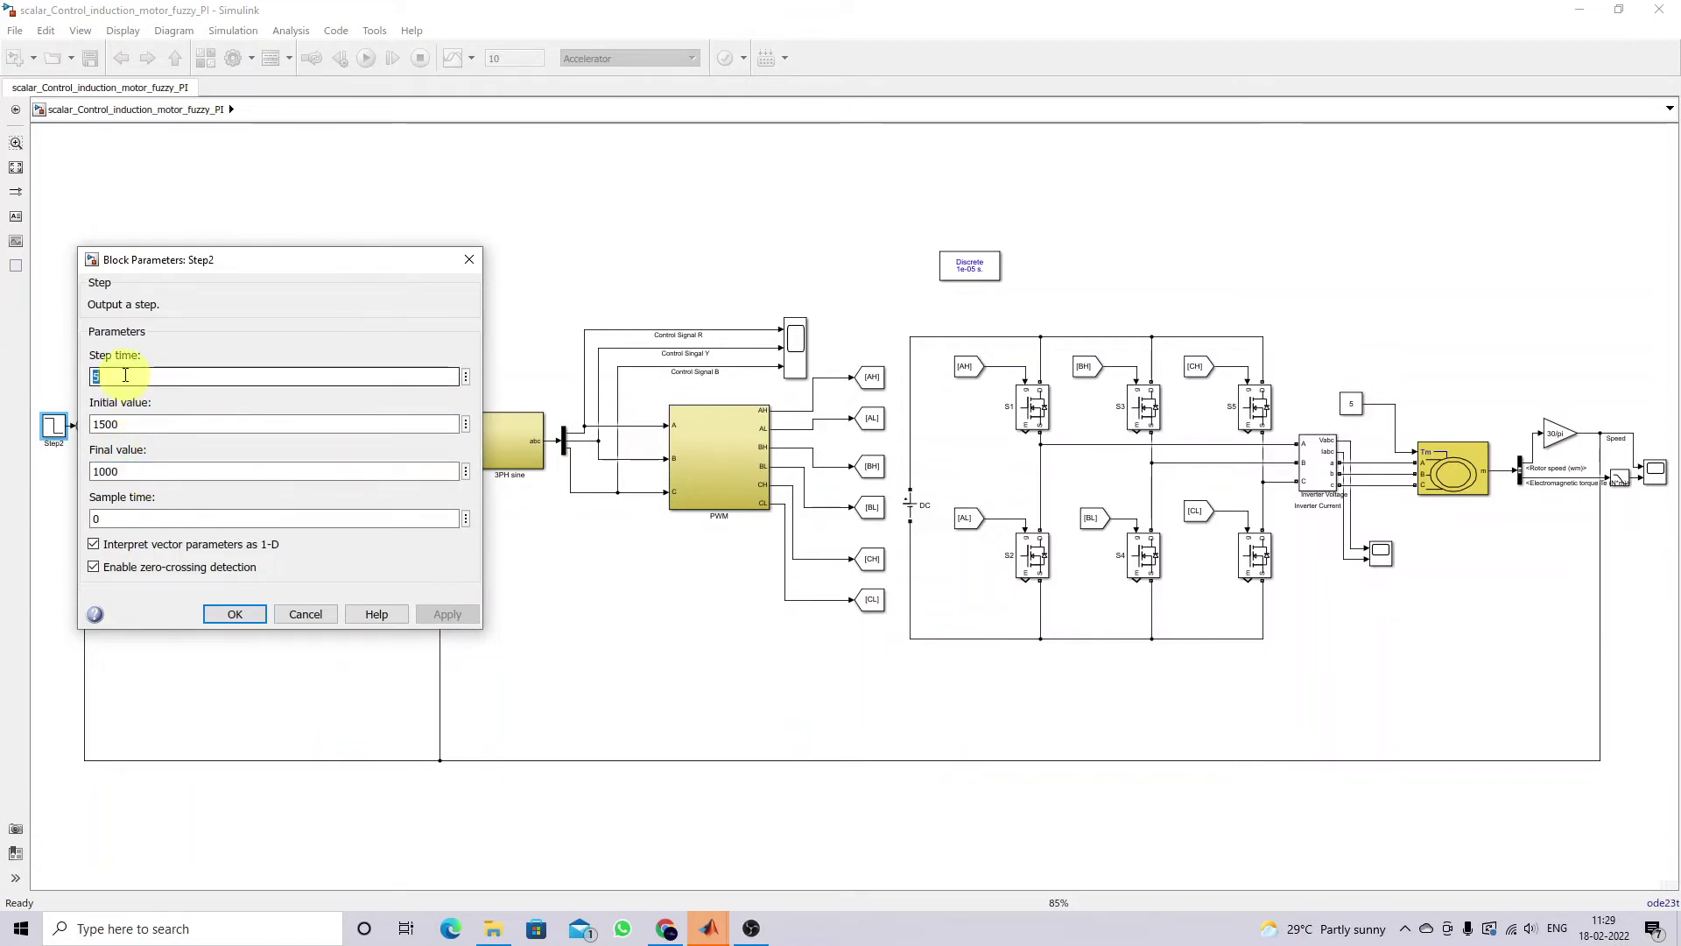
left_click(234, 613)
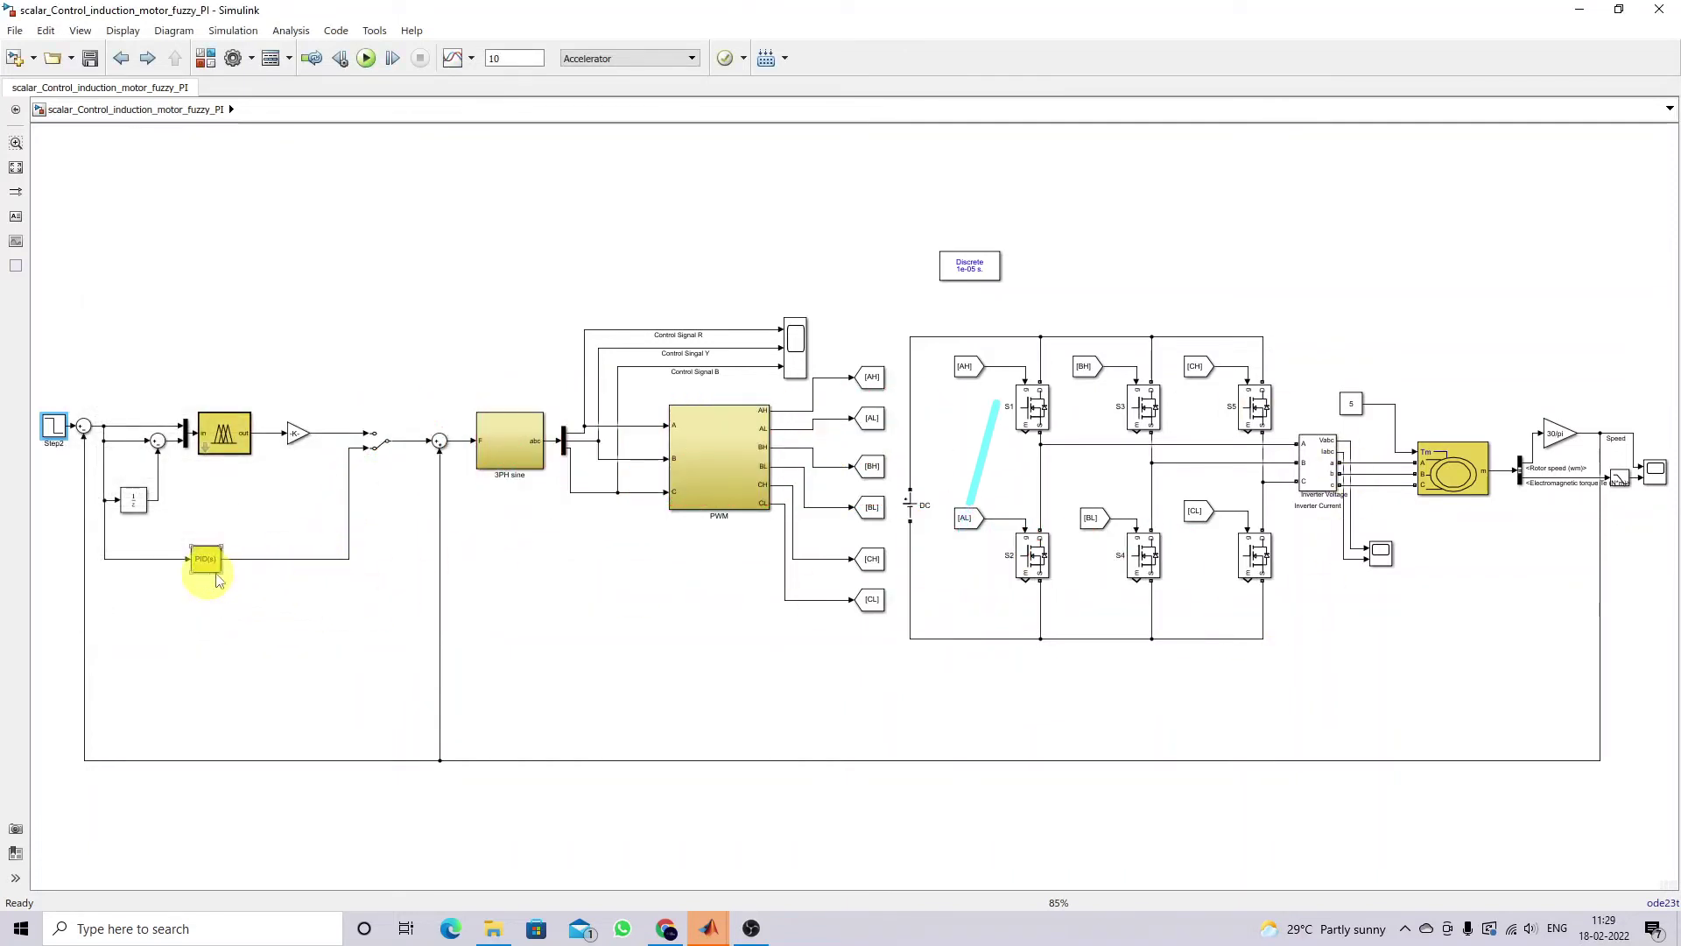
Step: Open the motor speed and torque scope, place it over the centre of the model, and run the simulation with the PID controller
left_click(1656, 473)
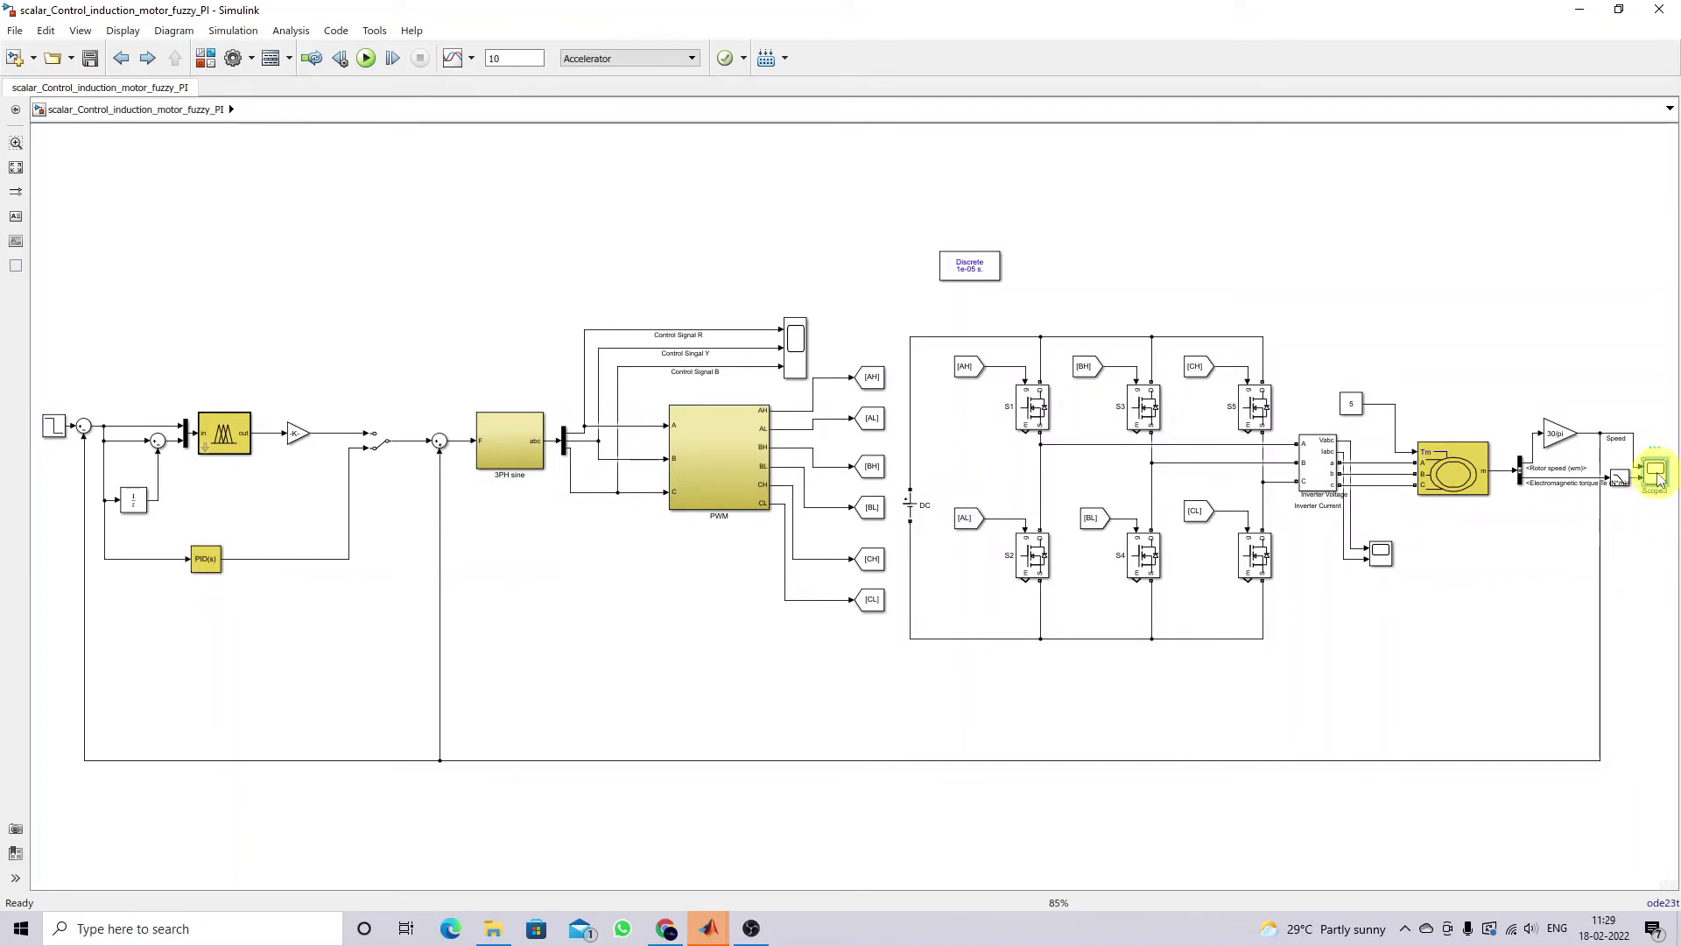
double_click(1656, 474)
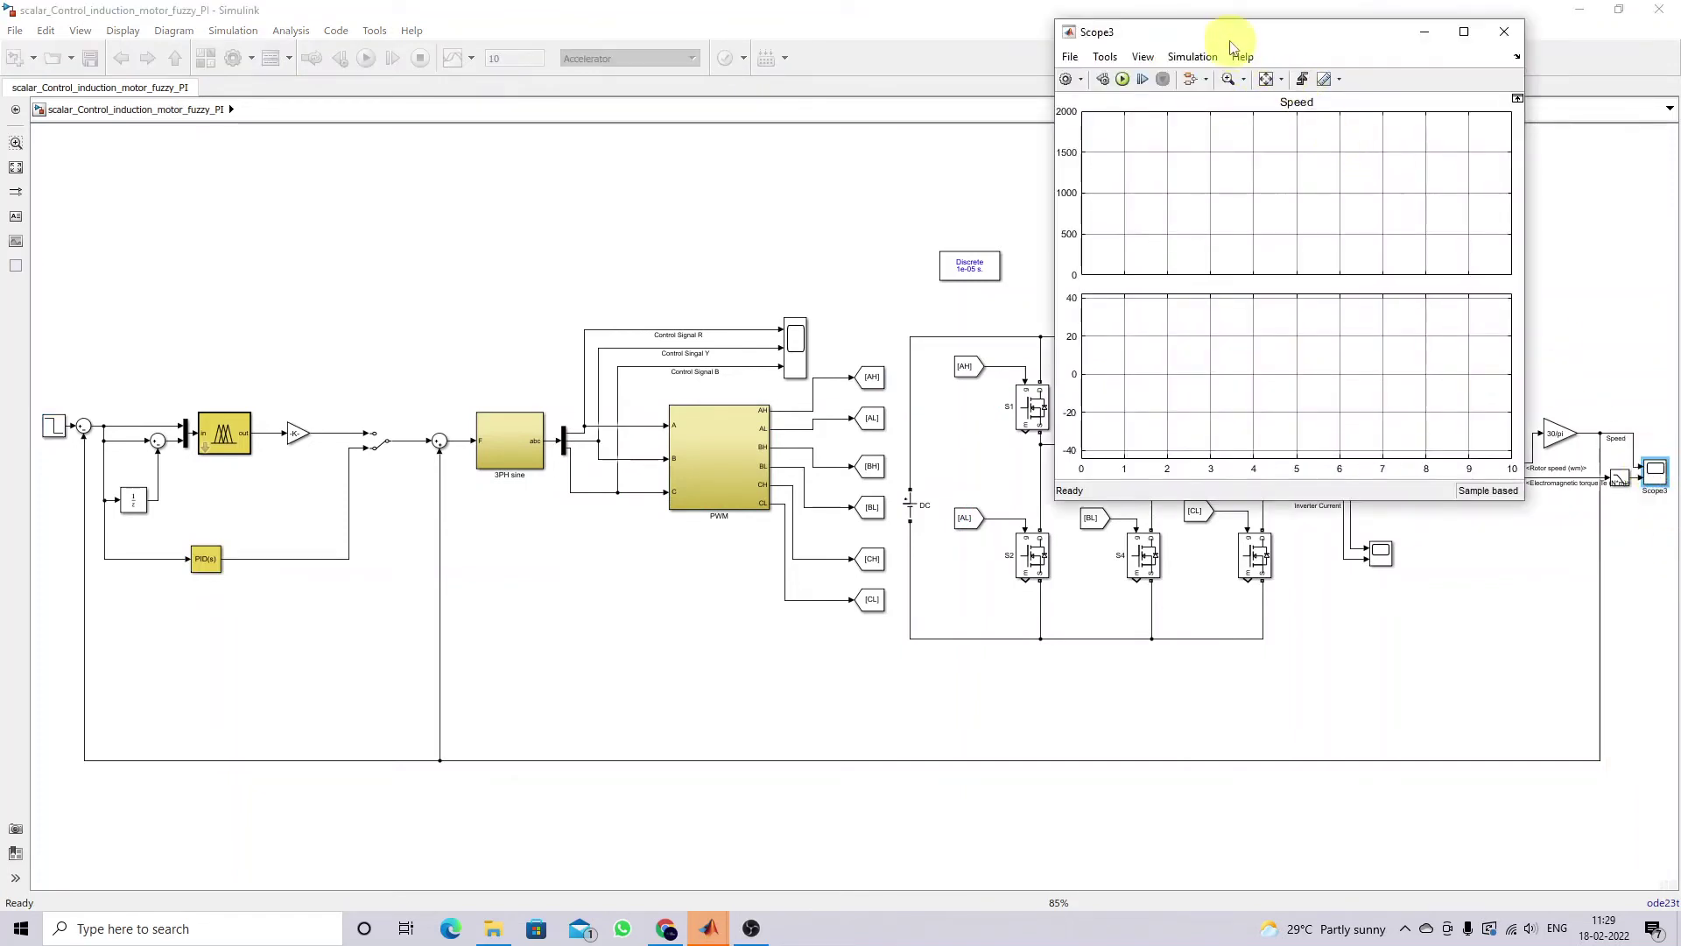
left_click_drag(1231, 41, 830, 35)
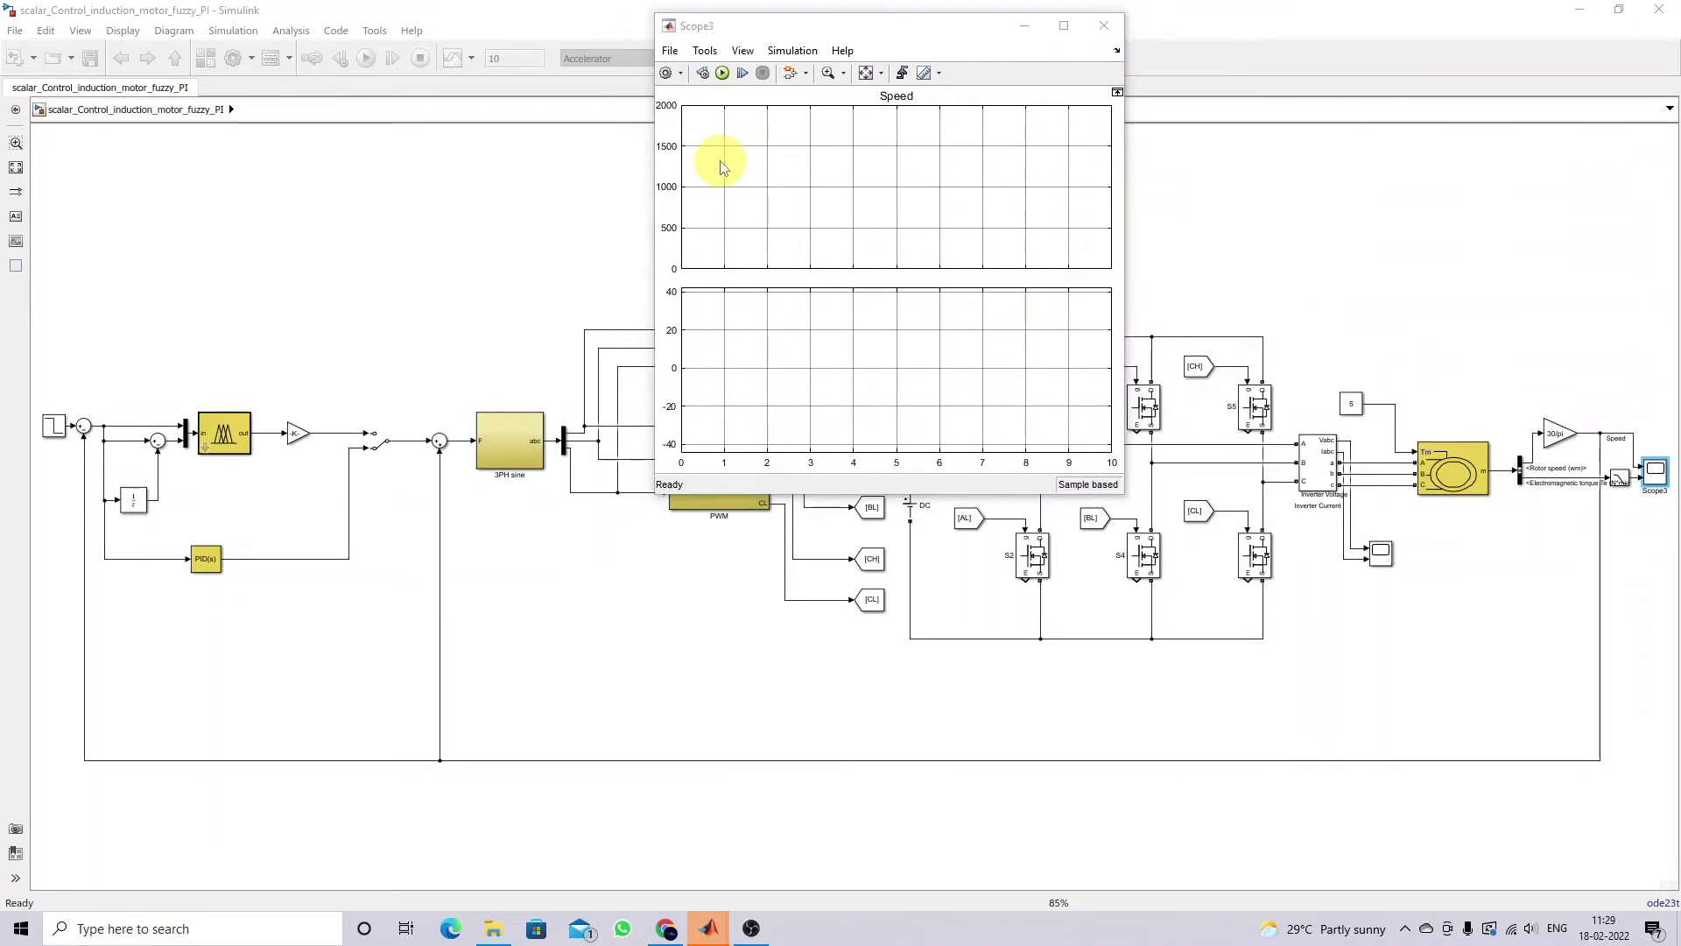
key("ctrl+t")
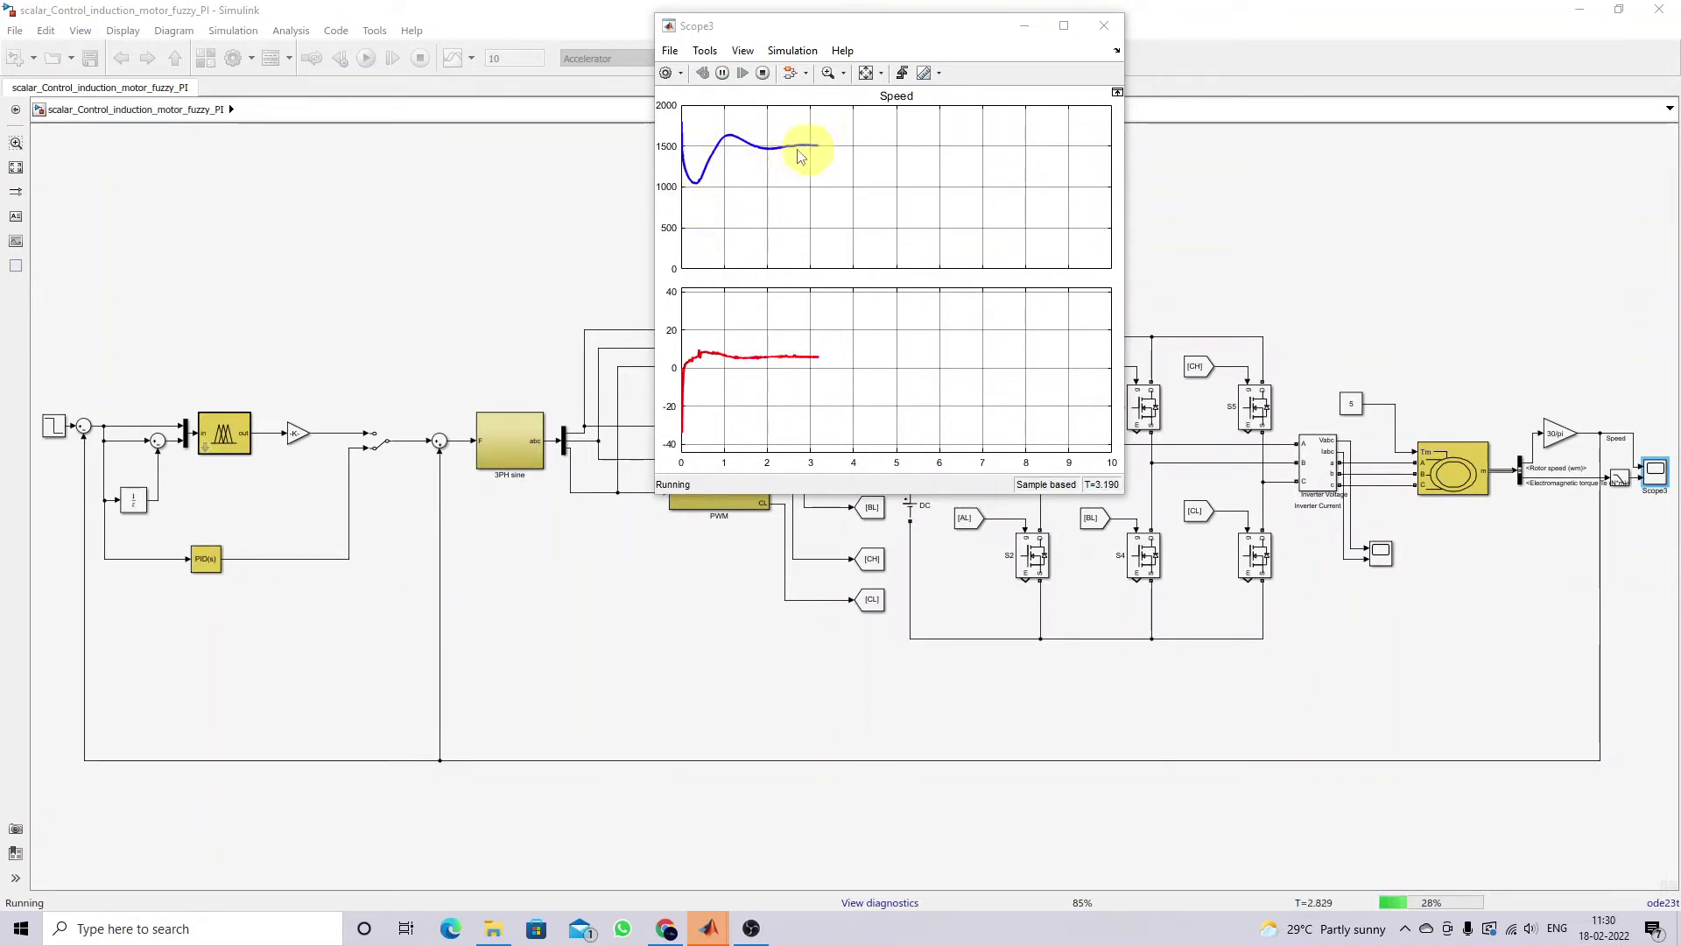
Step: Mark the startup overshoot, undershoot and settling point, plus the dip after the speed step, with pen arrows on the speed curve
key("ctrl+shift+d")
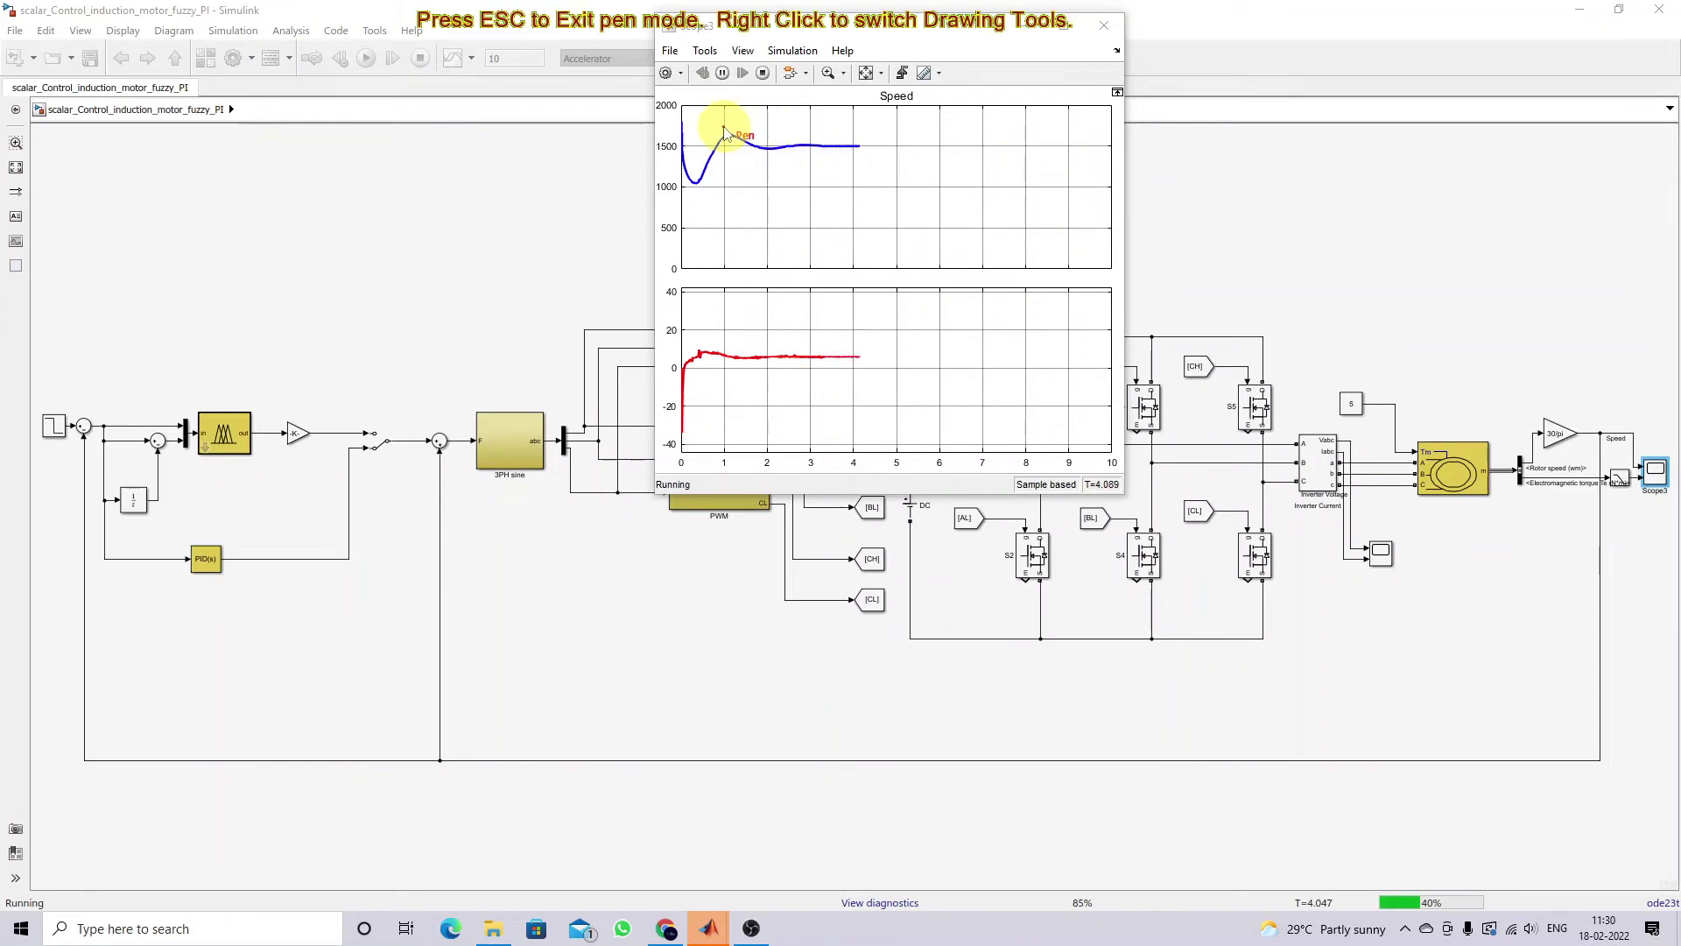
mouse_move(725, 118)
left_mouse_down()
mouse_move(769, 179)
mouse_move(778, 163)
left_mouse_up()
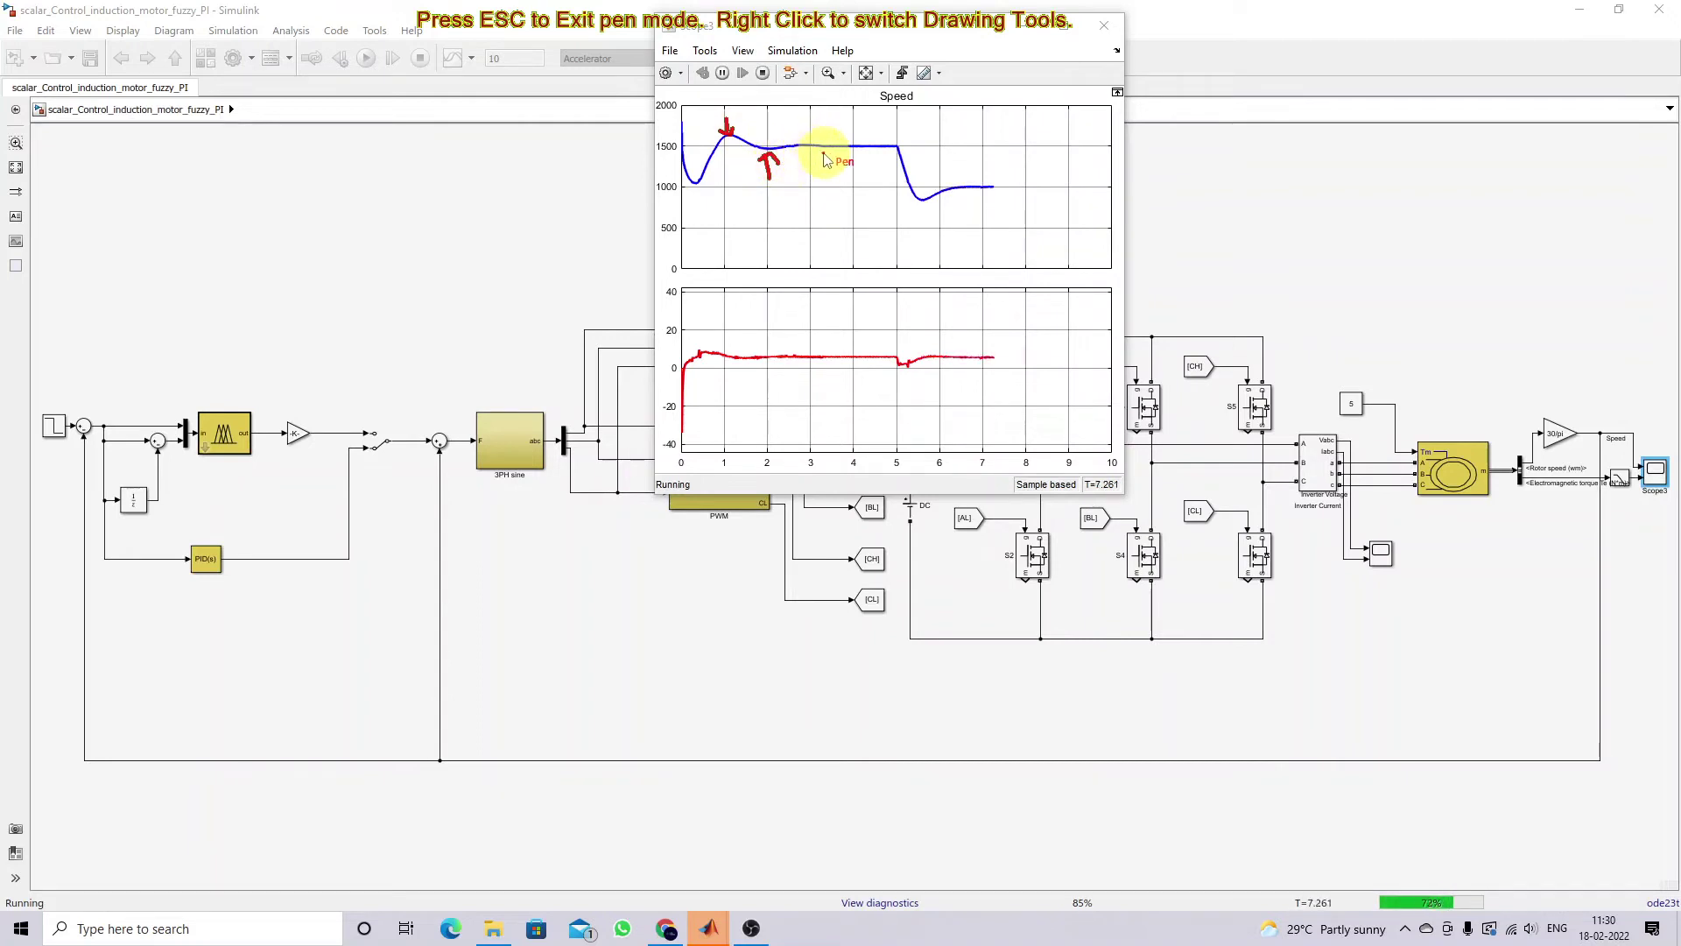
left_click_drag(821, 168, 821, 151)
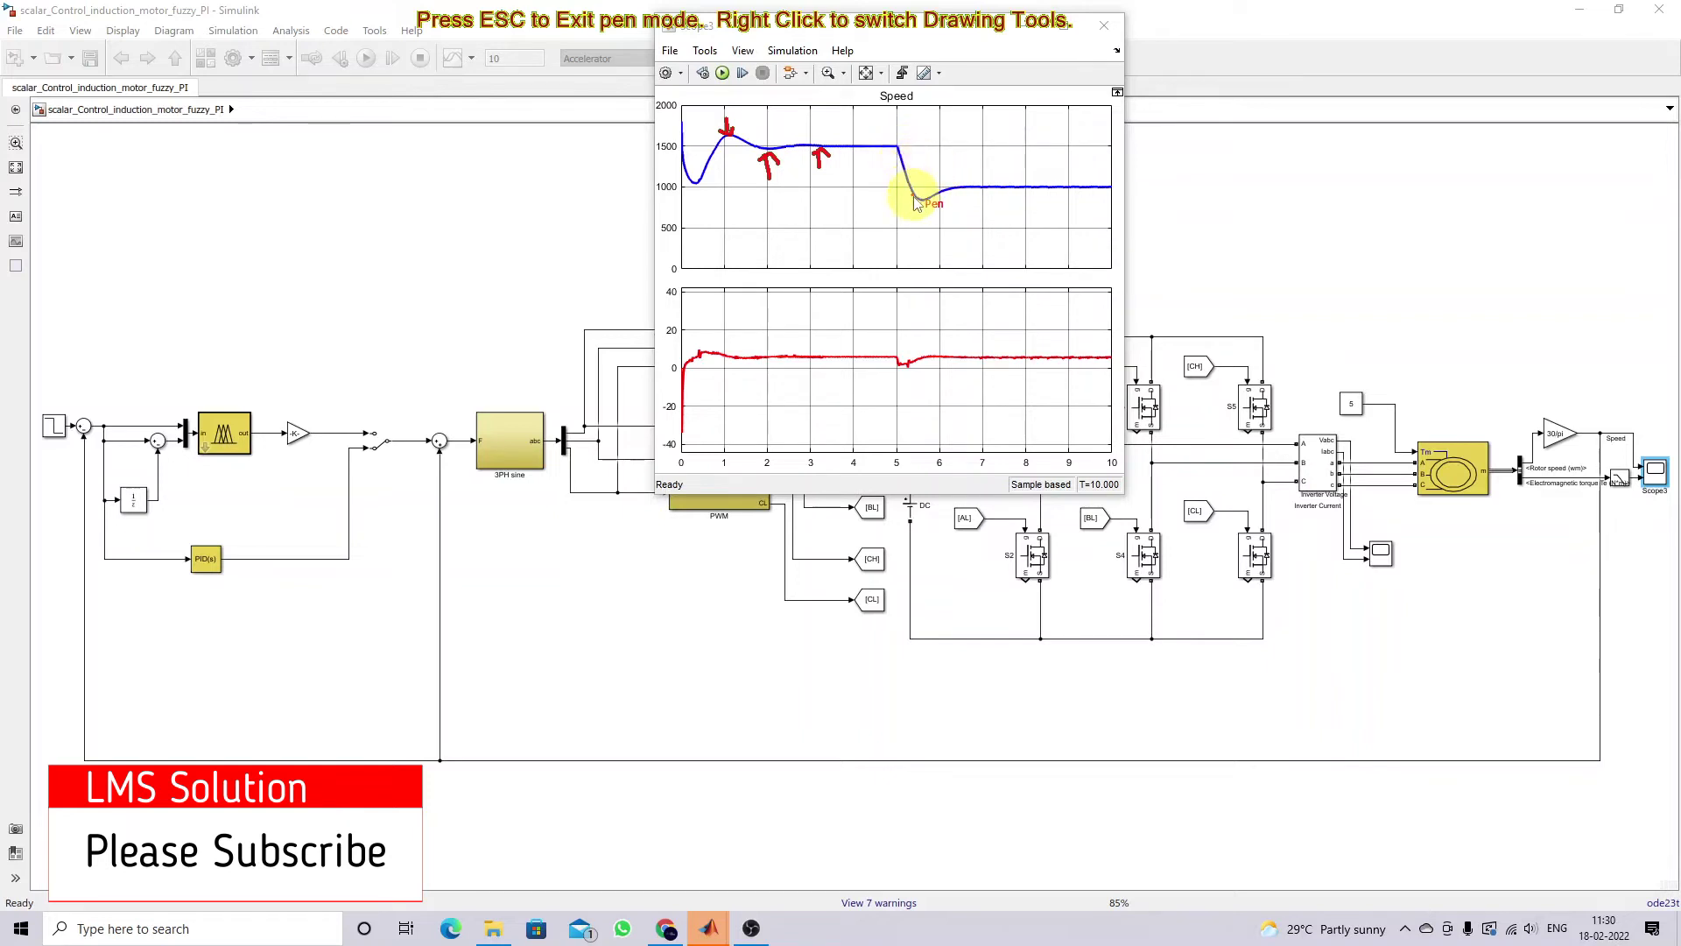
mouse_move(923, 205)
left_mouse_down()
mouse_move(927, 237)
mouse_move(925, 203)
mouse_move(935, 217)
left_mouse_up()
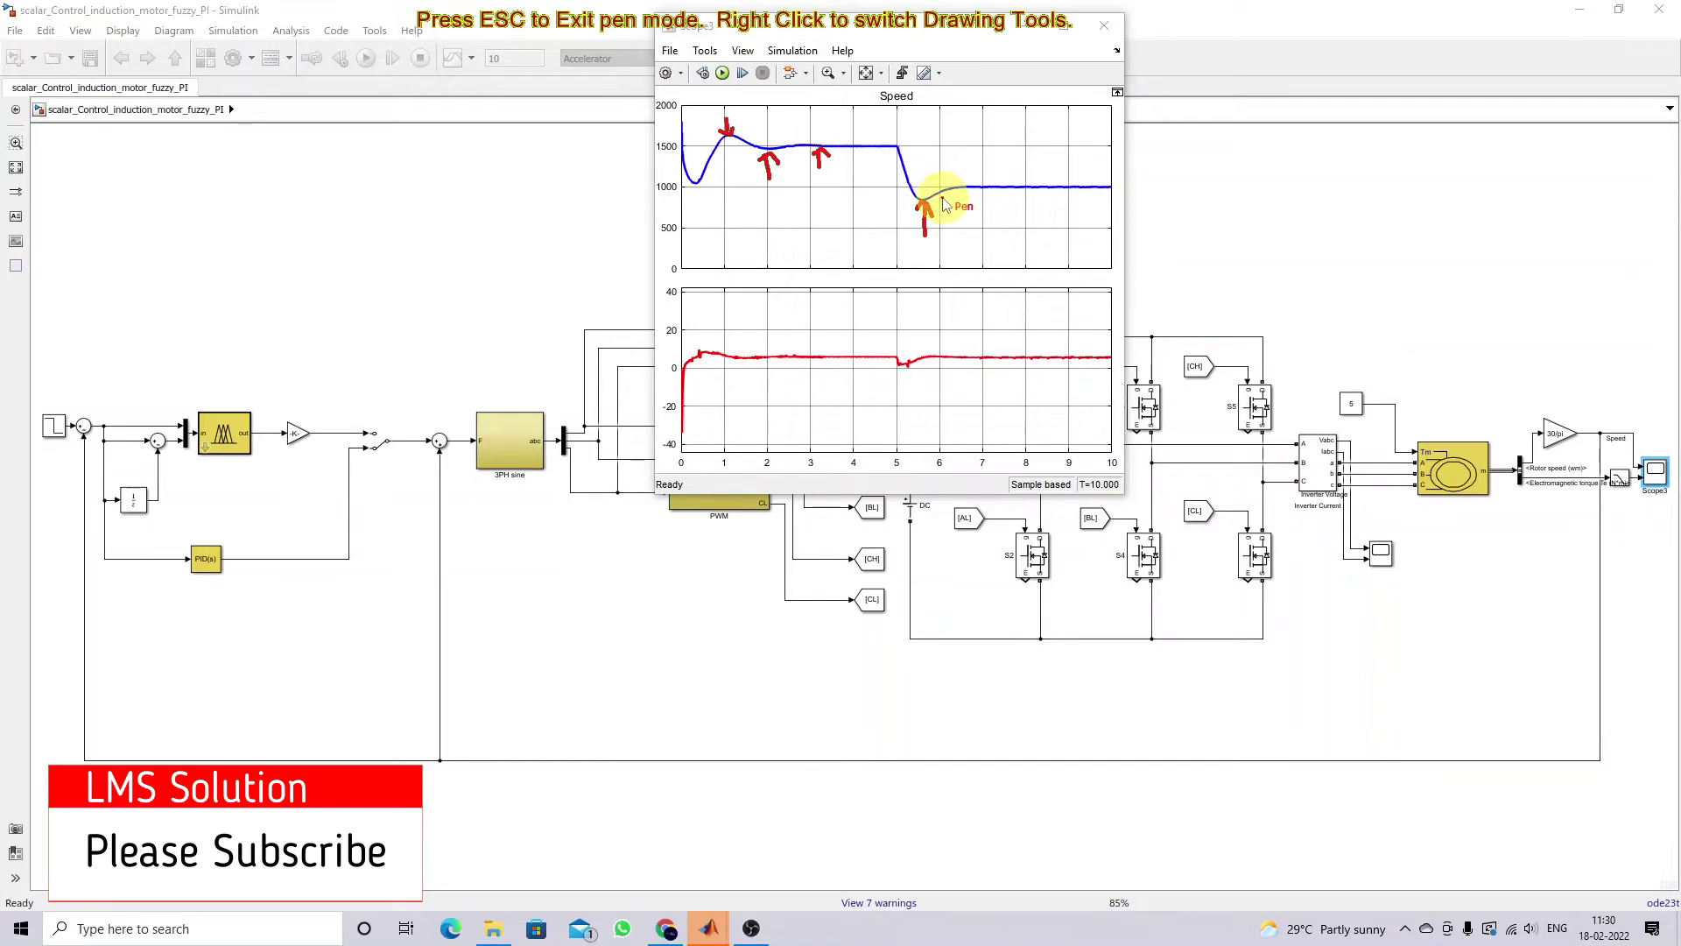
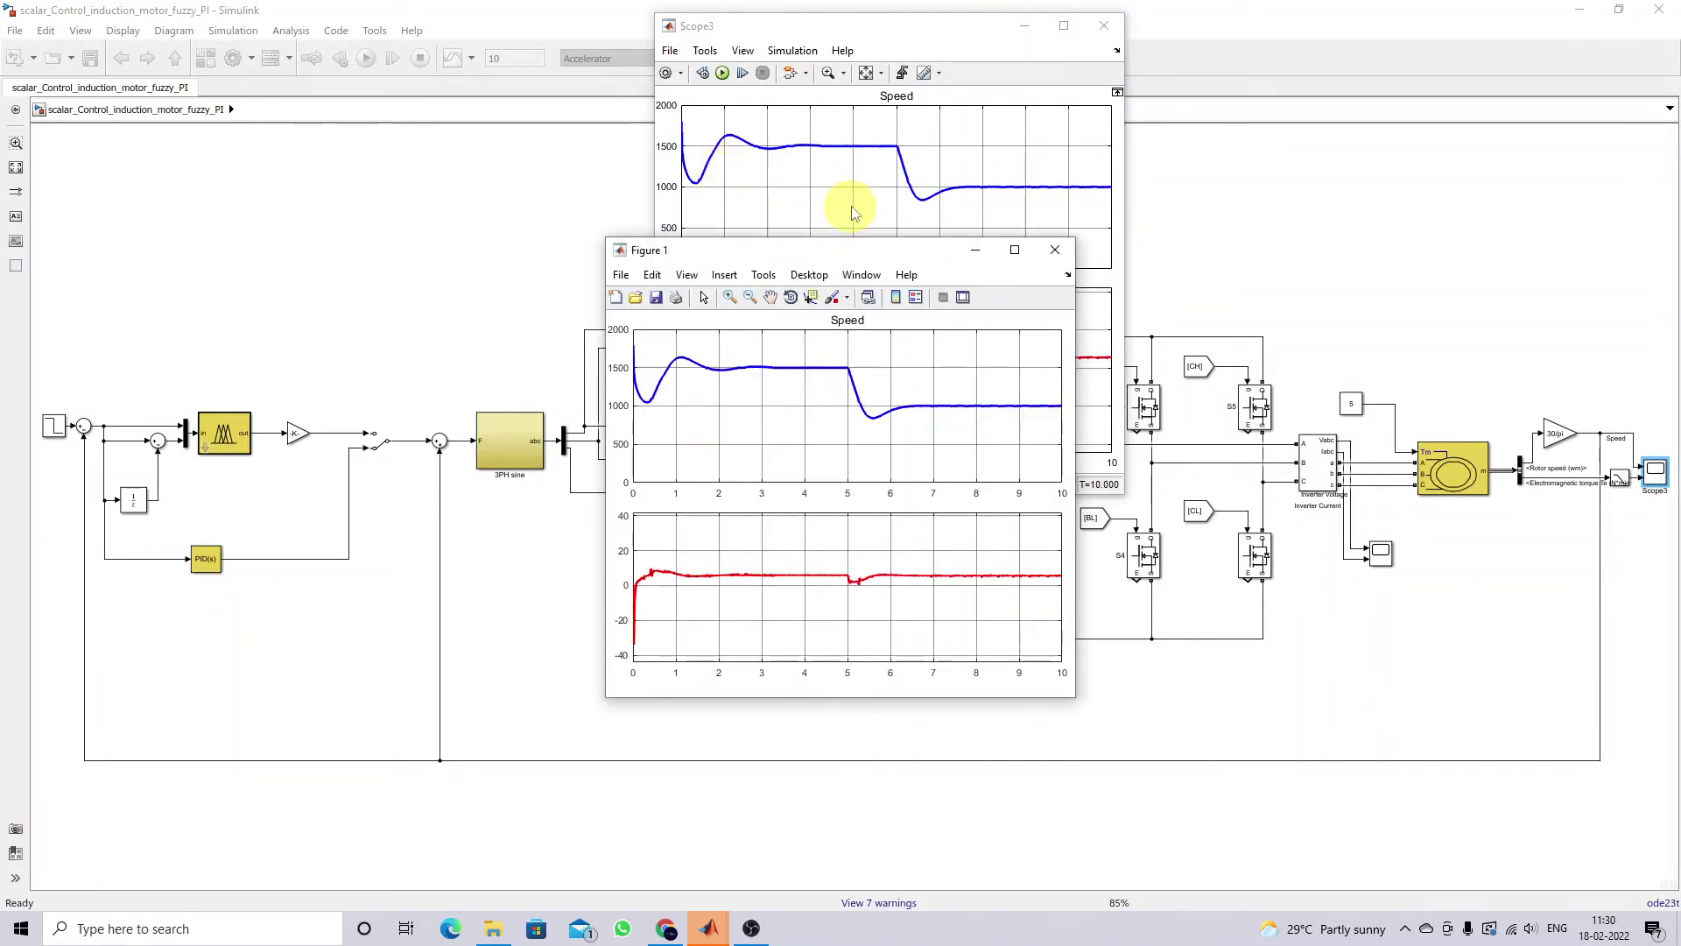
Step: Close the speed and torque scope and flip the manual switch to the fuzzy controller path
left_click(1103, 32)
left_click(386, 319)
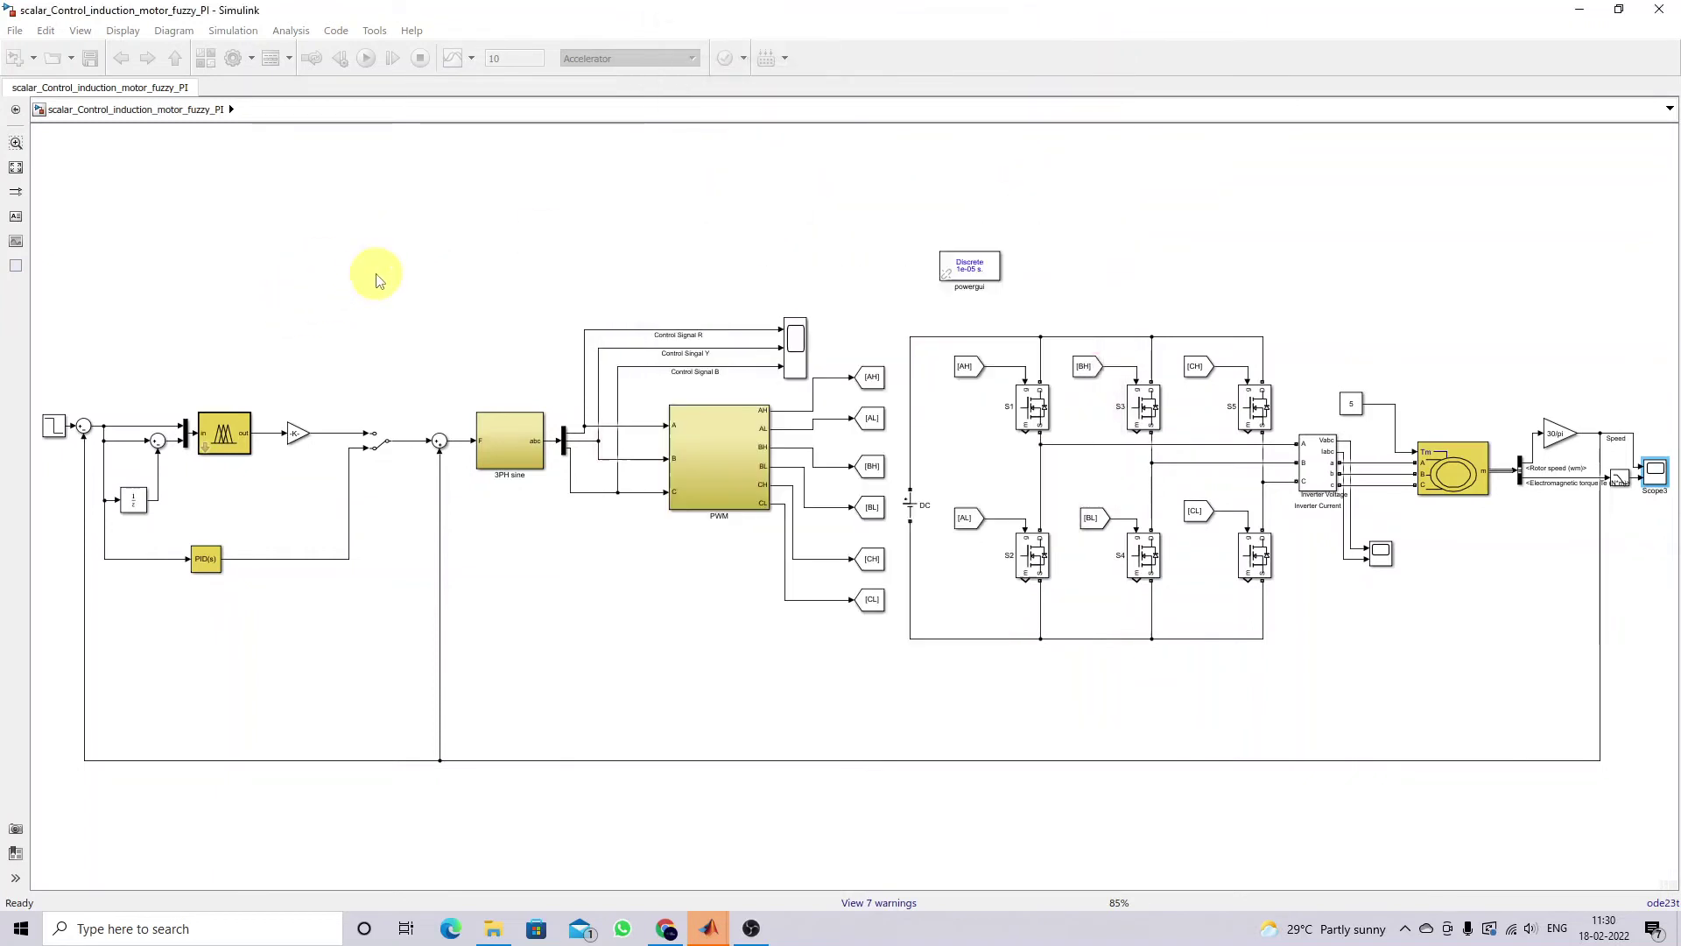
double_click(379, 439)
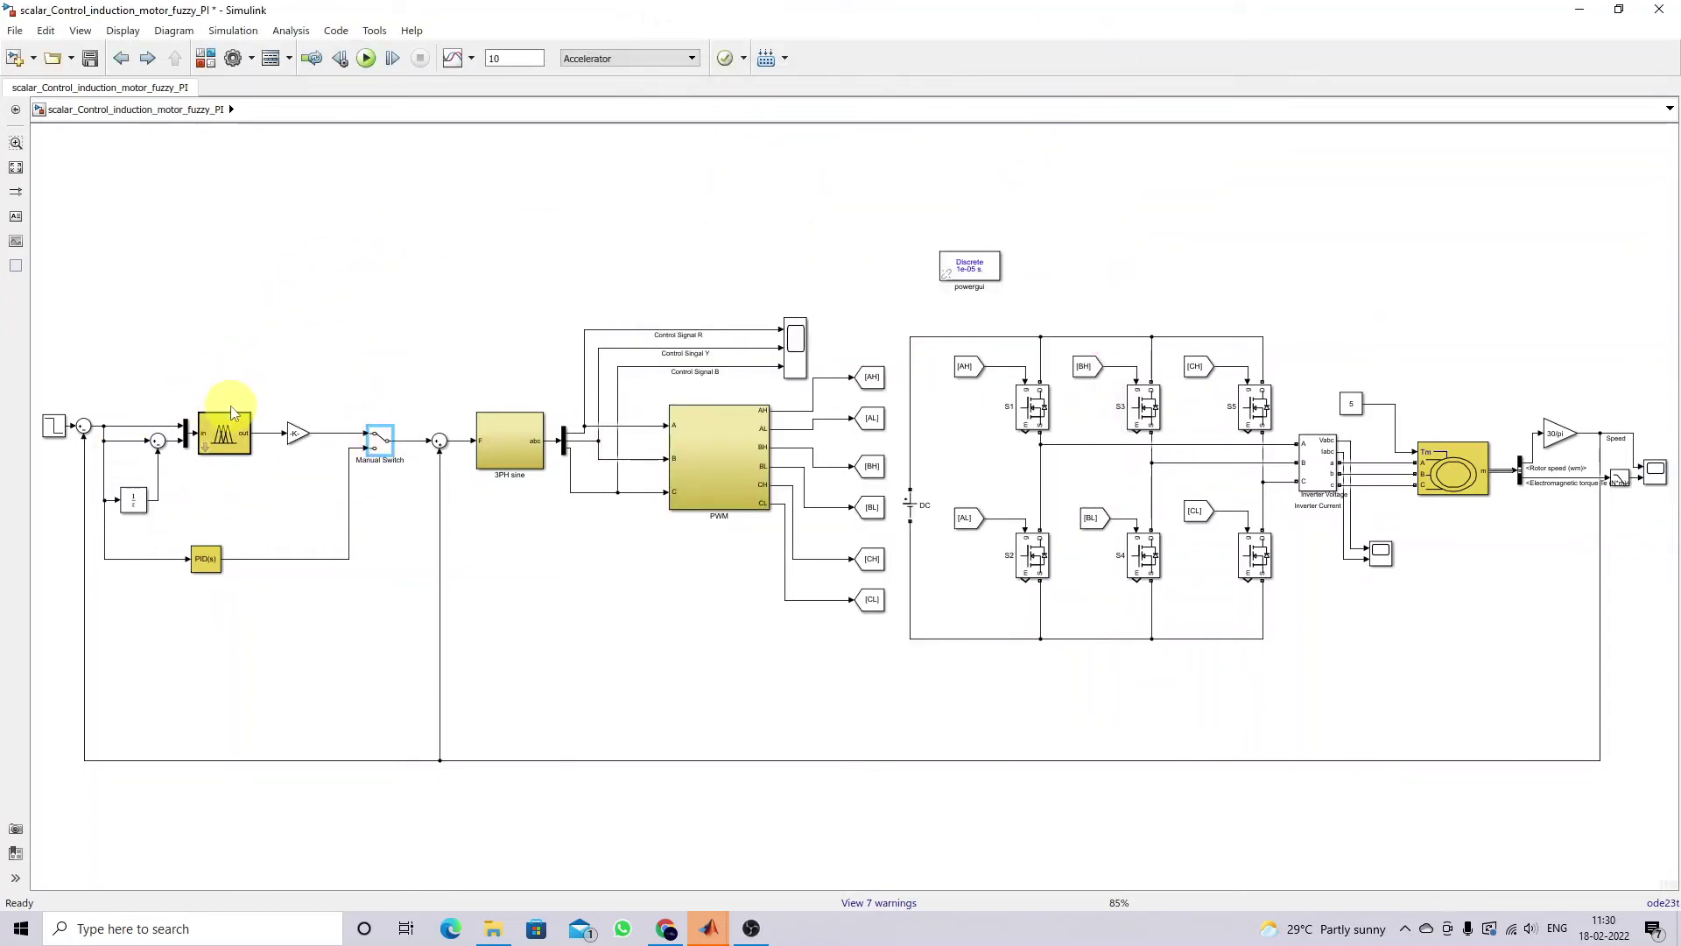
Step: Reopen the motor speed and torque scope and run the simulation with the fuzzy controller
left_click(1653, 481)
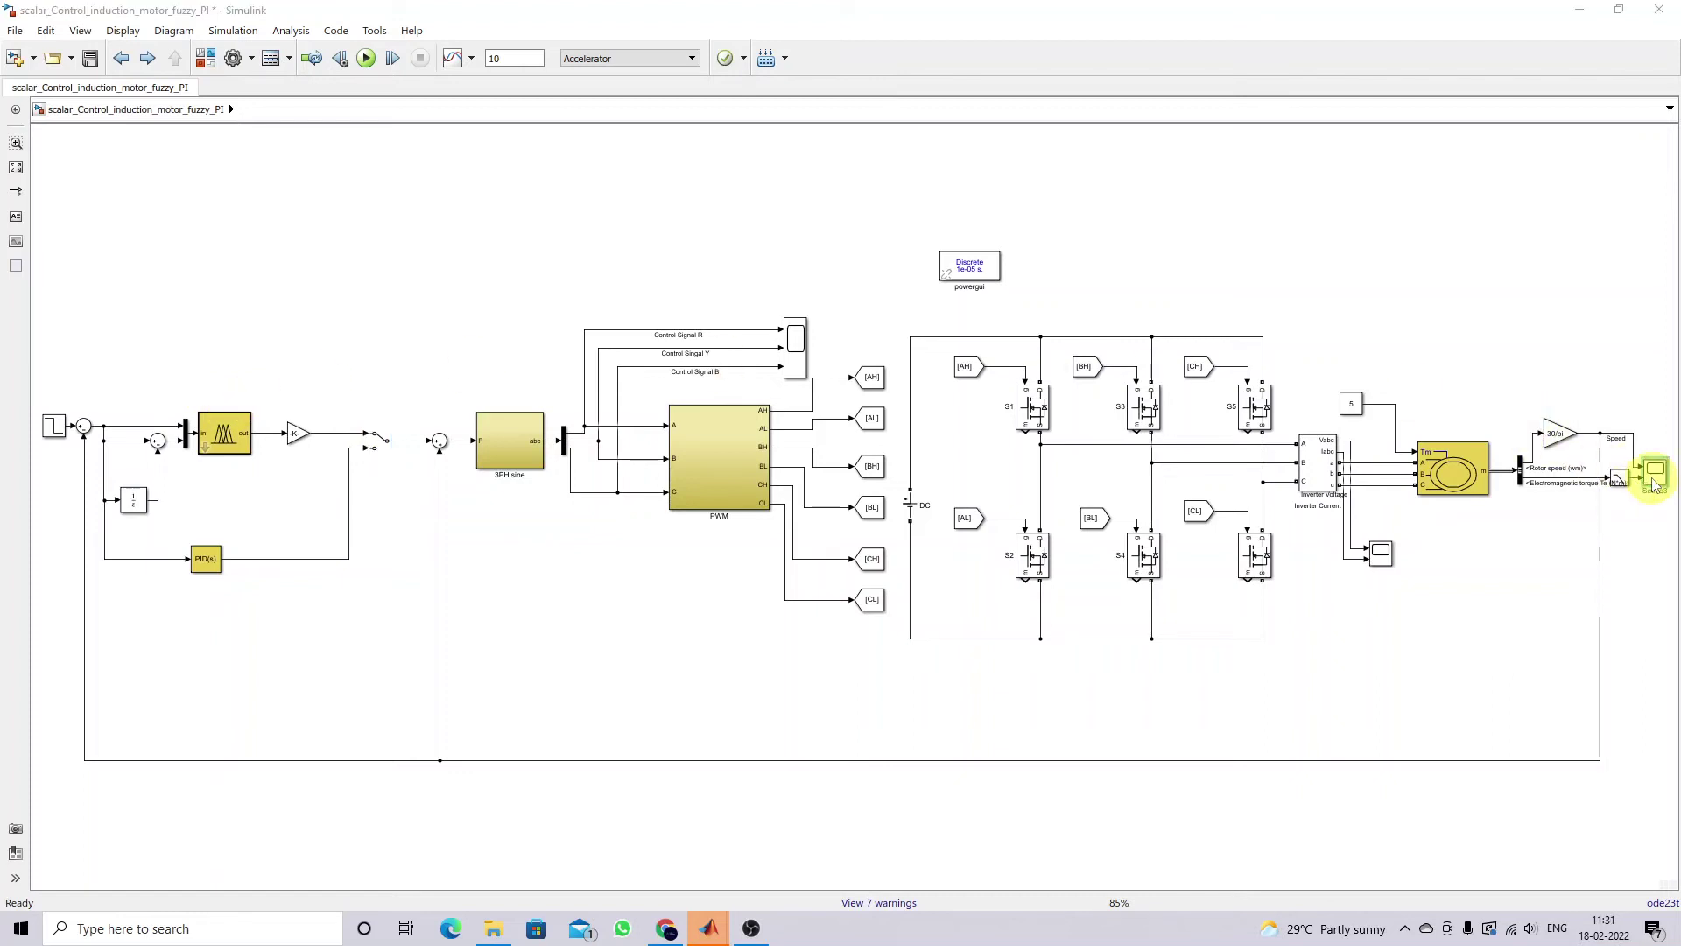
double_click(1653, 481)
left_click(720, 76)
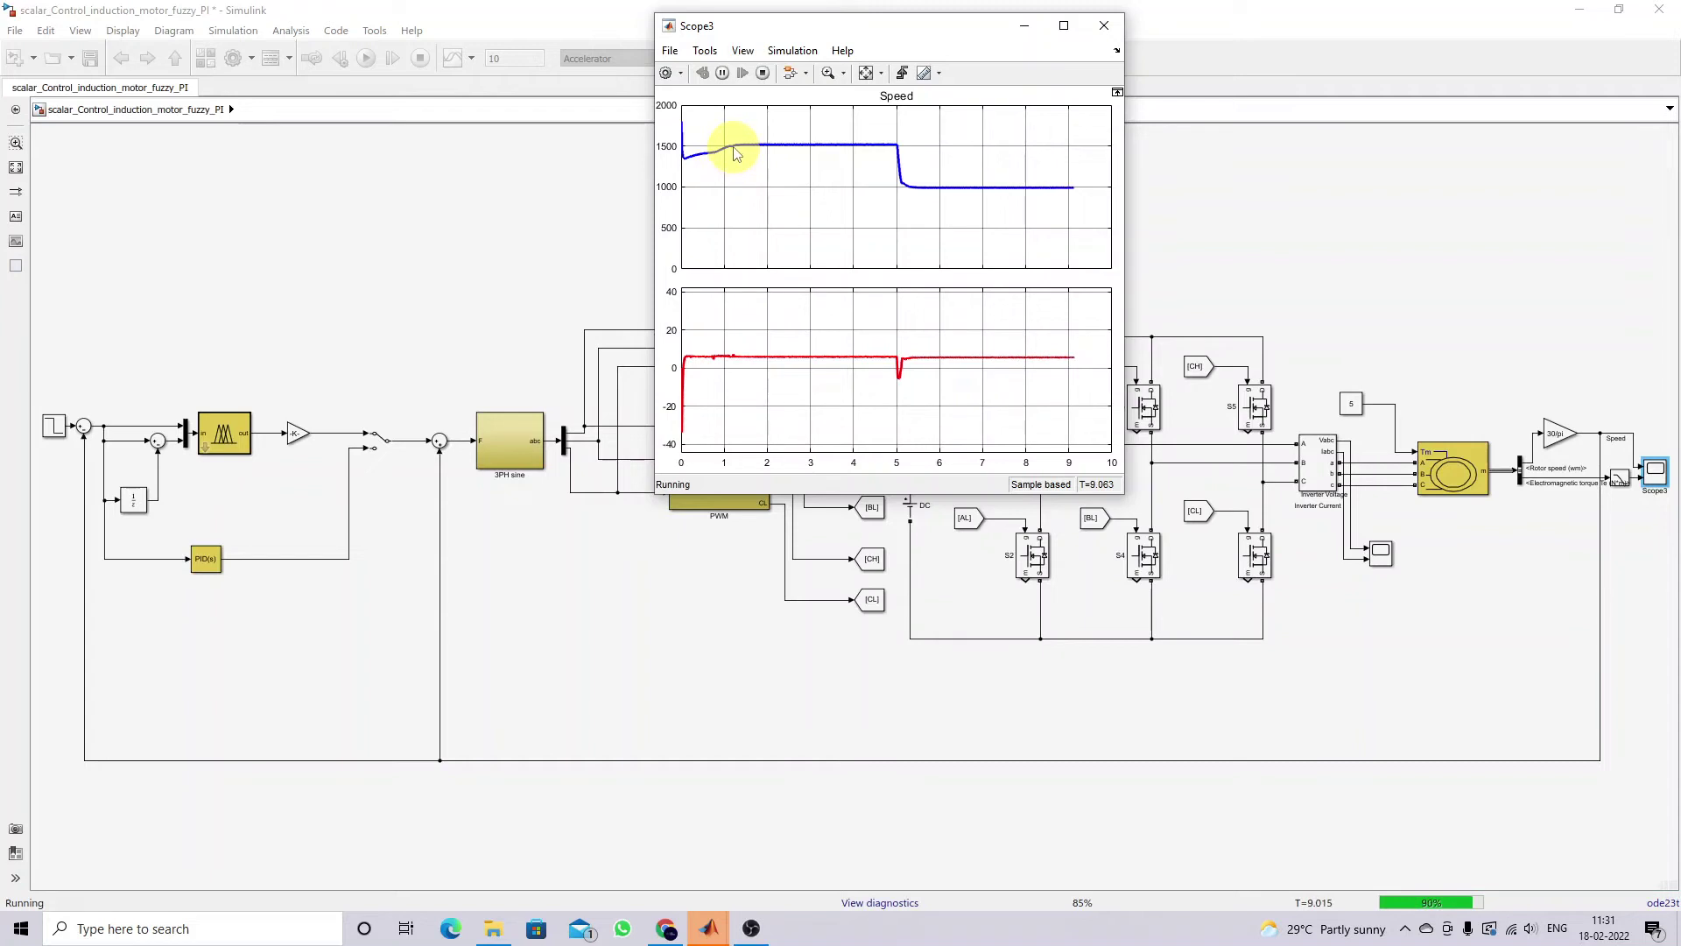
Step: Mark where the fuzzy speed curve settles after startup and after the speed step with pen arrows, then clear the ink
key("ctrl+shift+d")
mouse_move(735, 153)
left_mouse_down()
mouse_move(739, 171)
mouse_move(742, 150)
left_mouse_up()
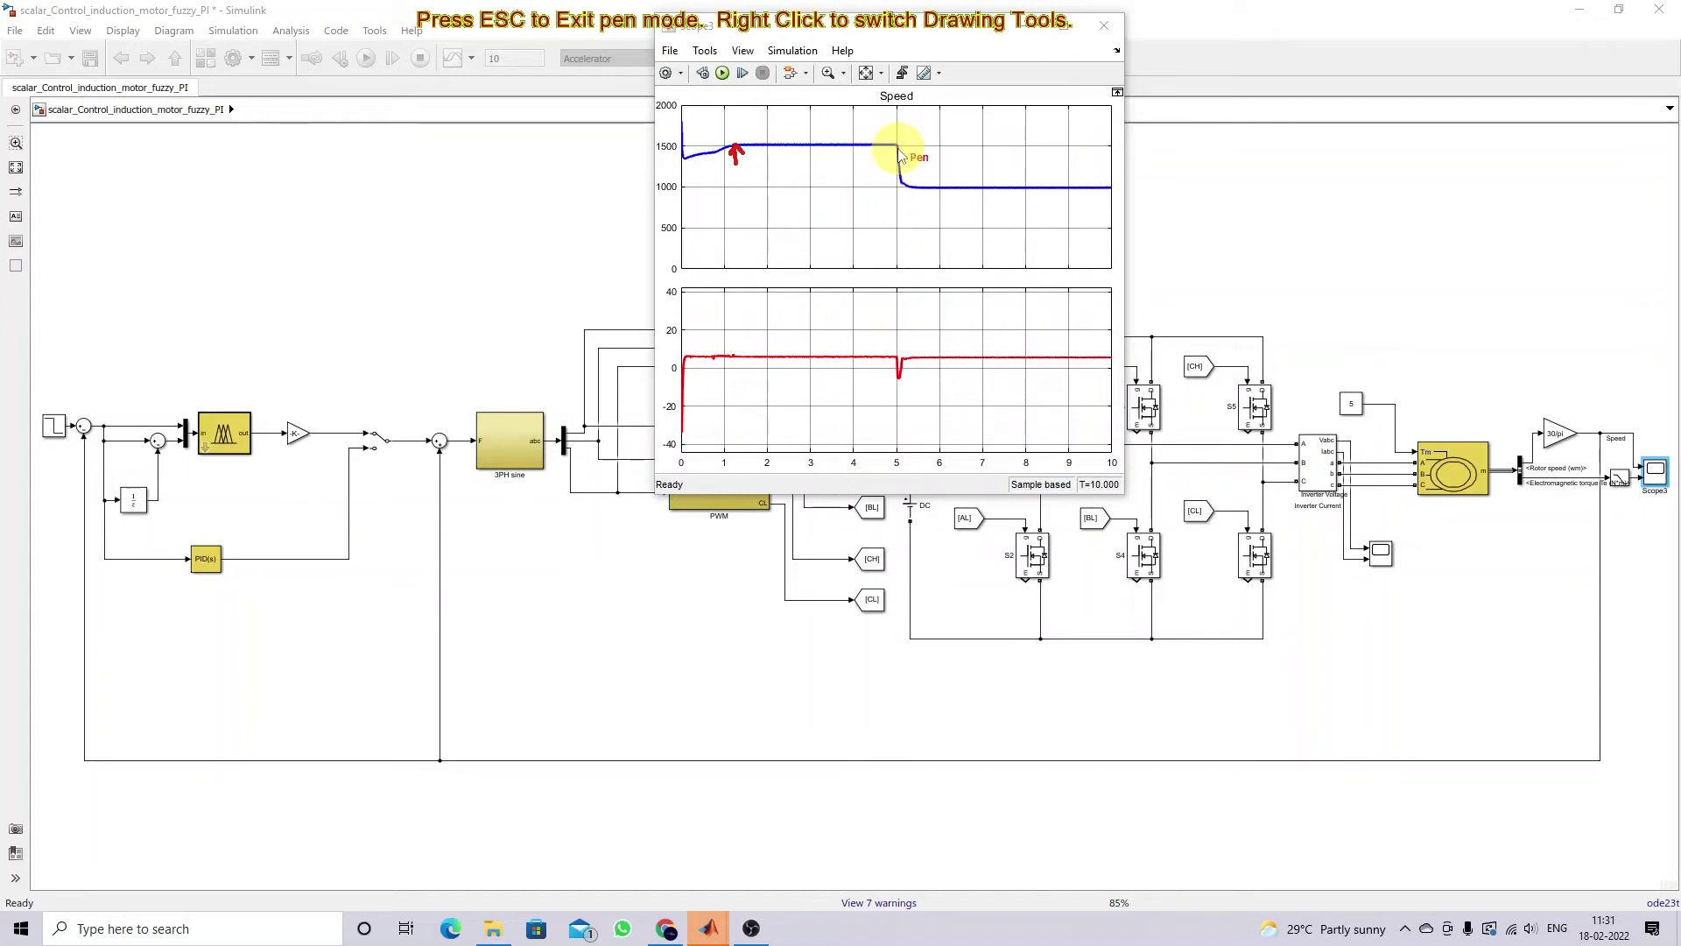
left_click_drag(919, 201, 928, 194)
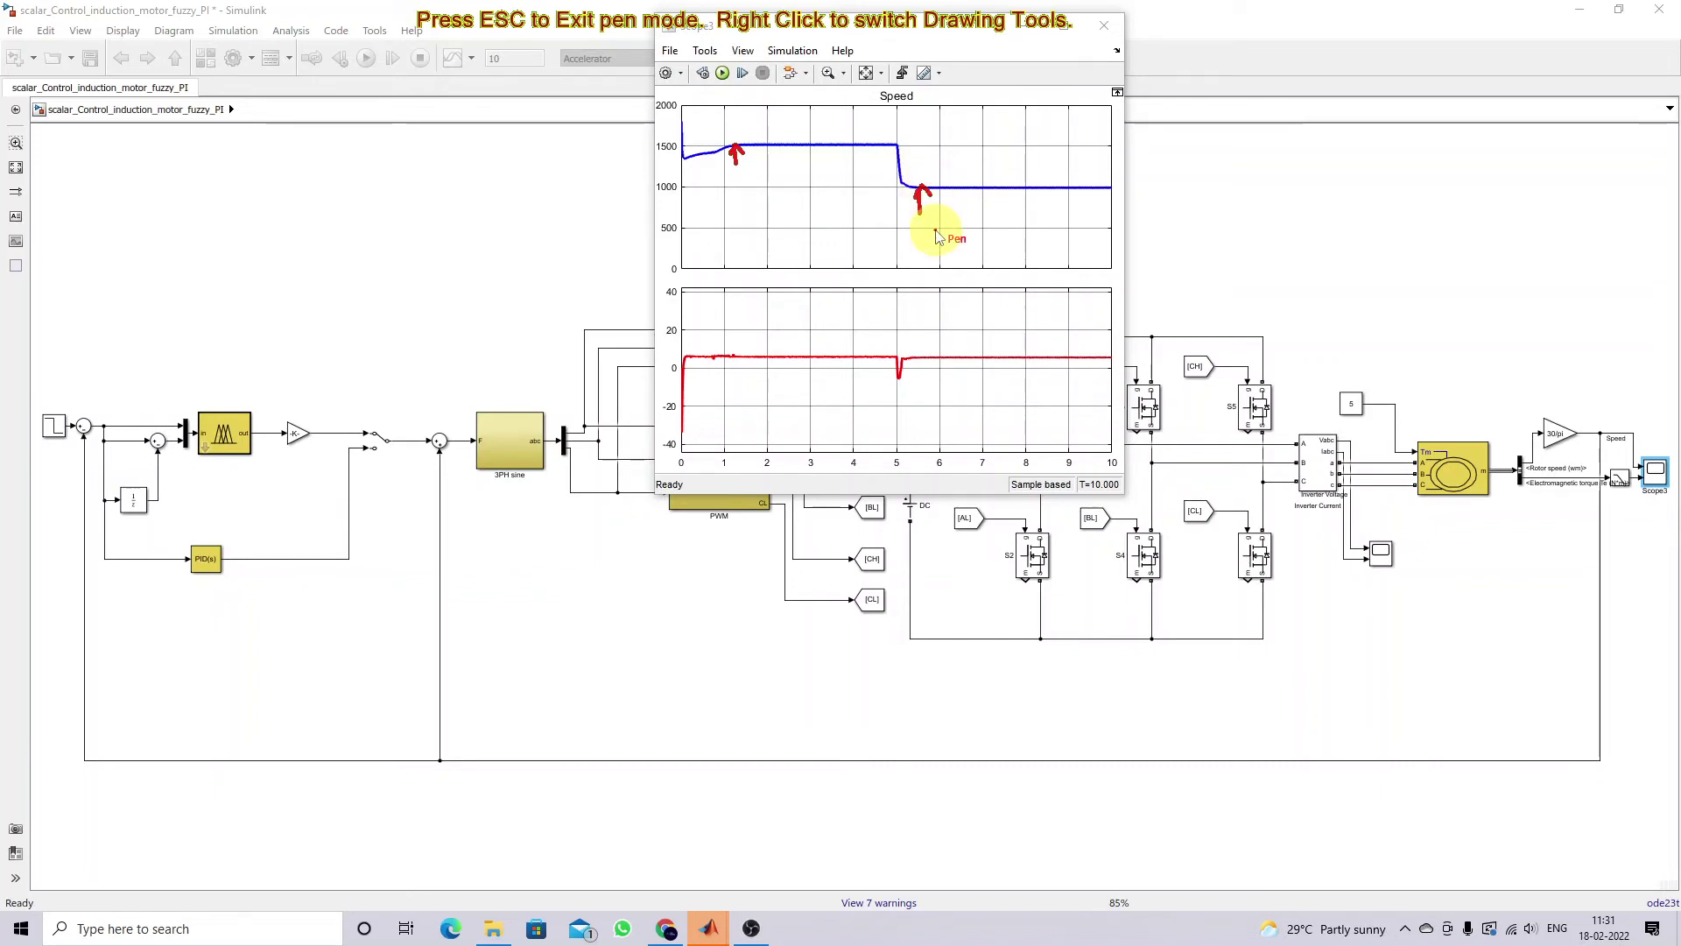
key("Escape")
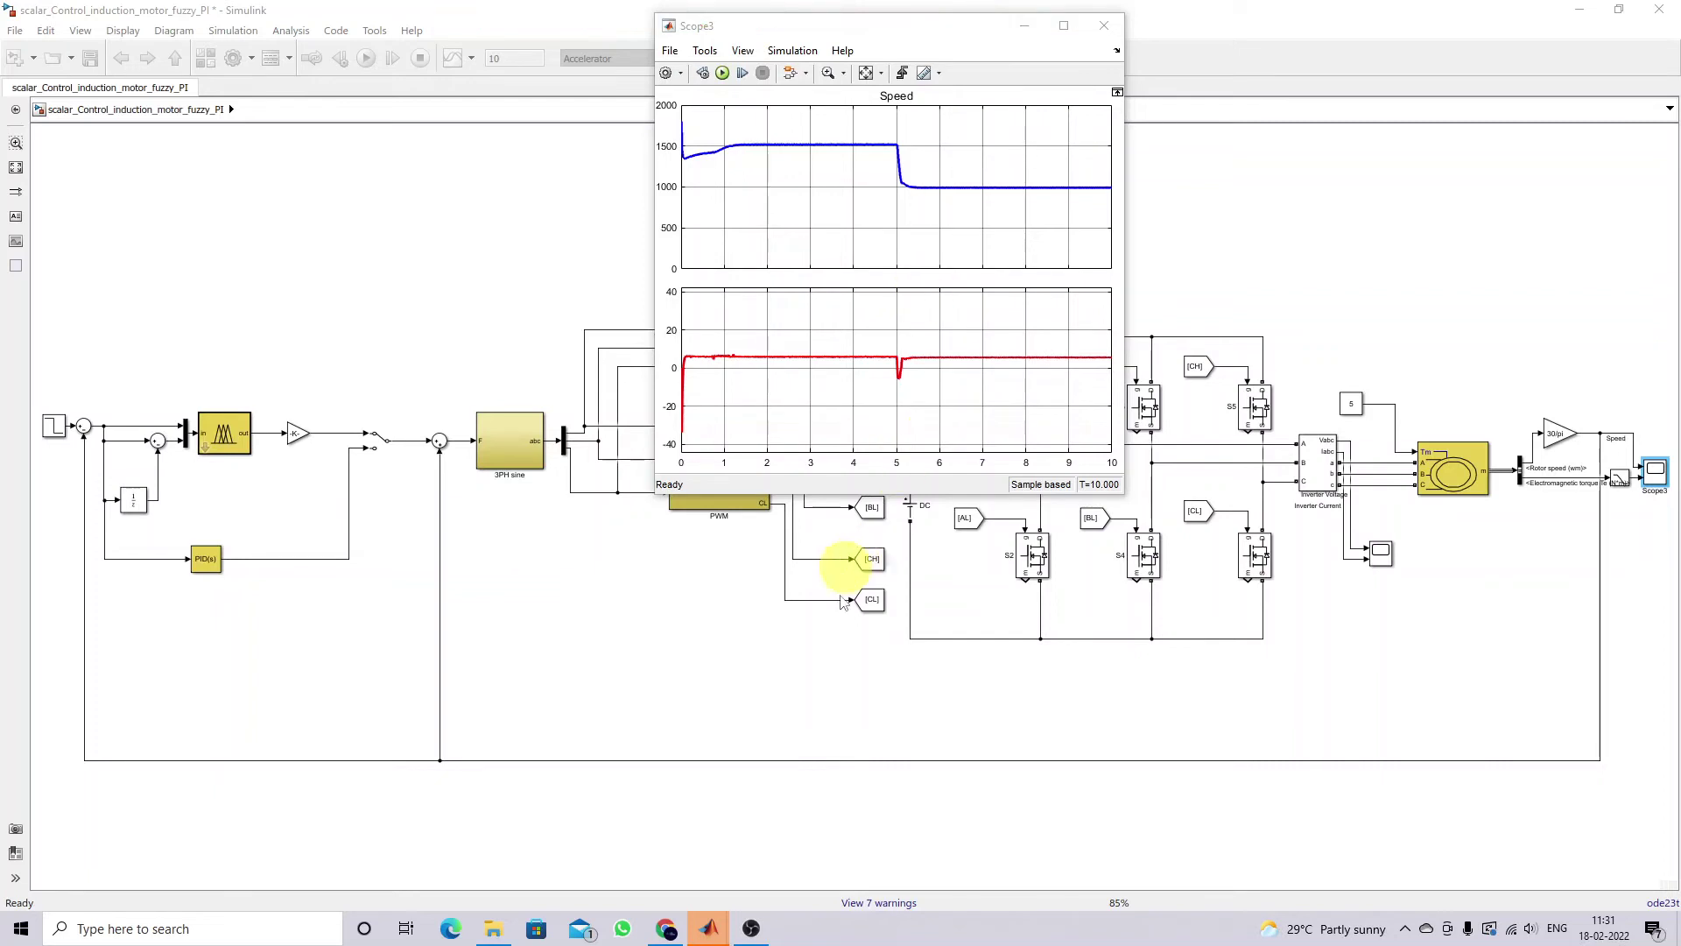
Step: Bring Figure 1 with the PI results forward and place it side by side with the Scope3 window
mouse_move(711, 923)
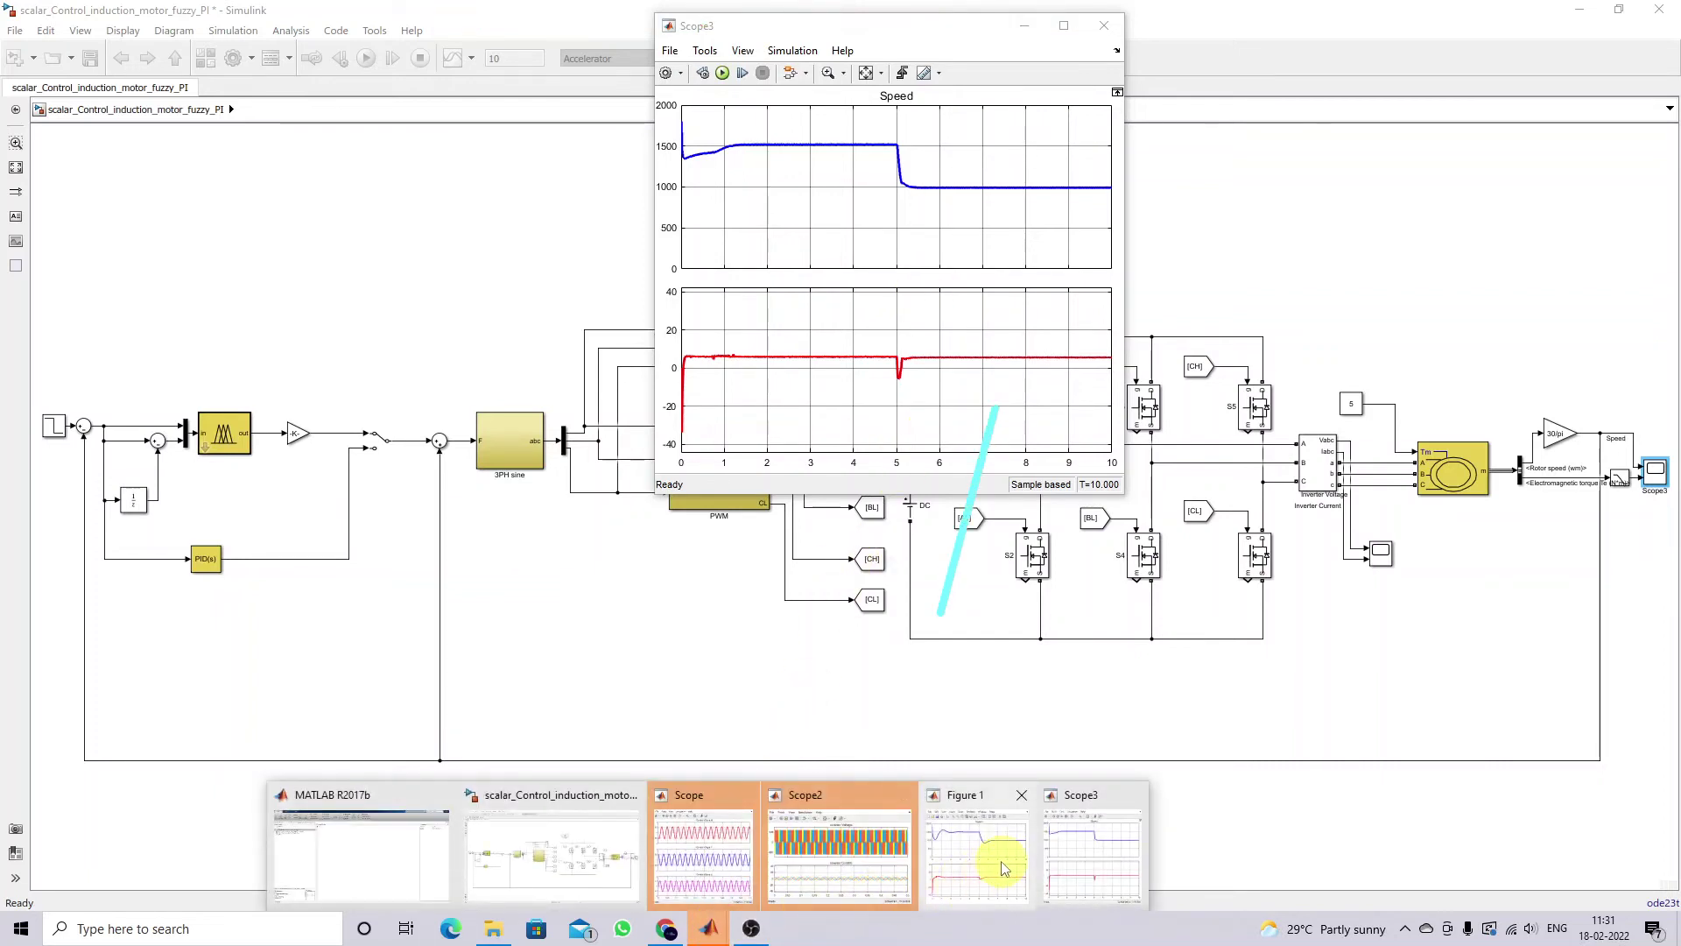
left_click(998, 854)
left_click_drag(836, 254, 606, 213)
left_click_drag(839, 32, 1042, 200)
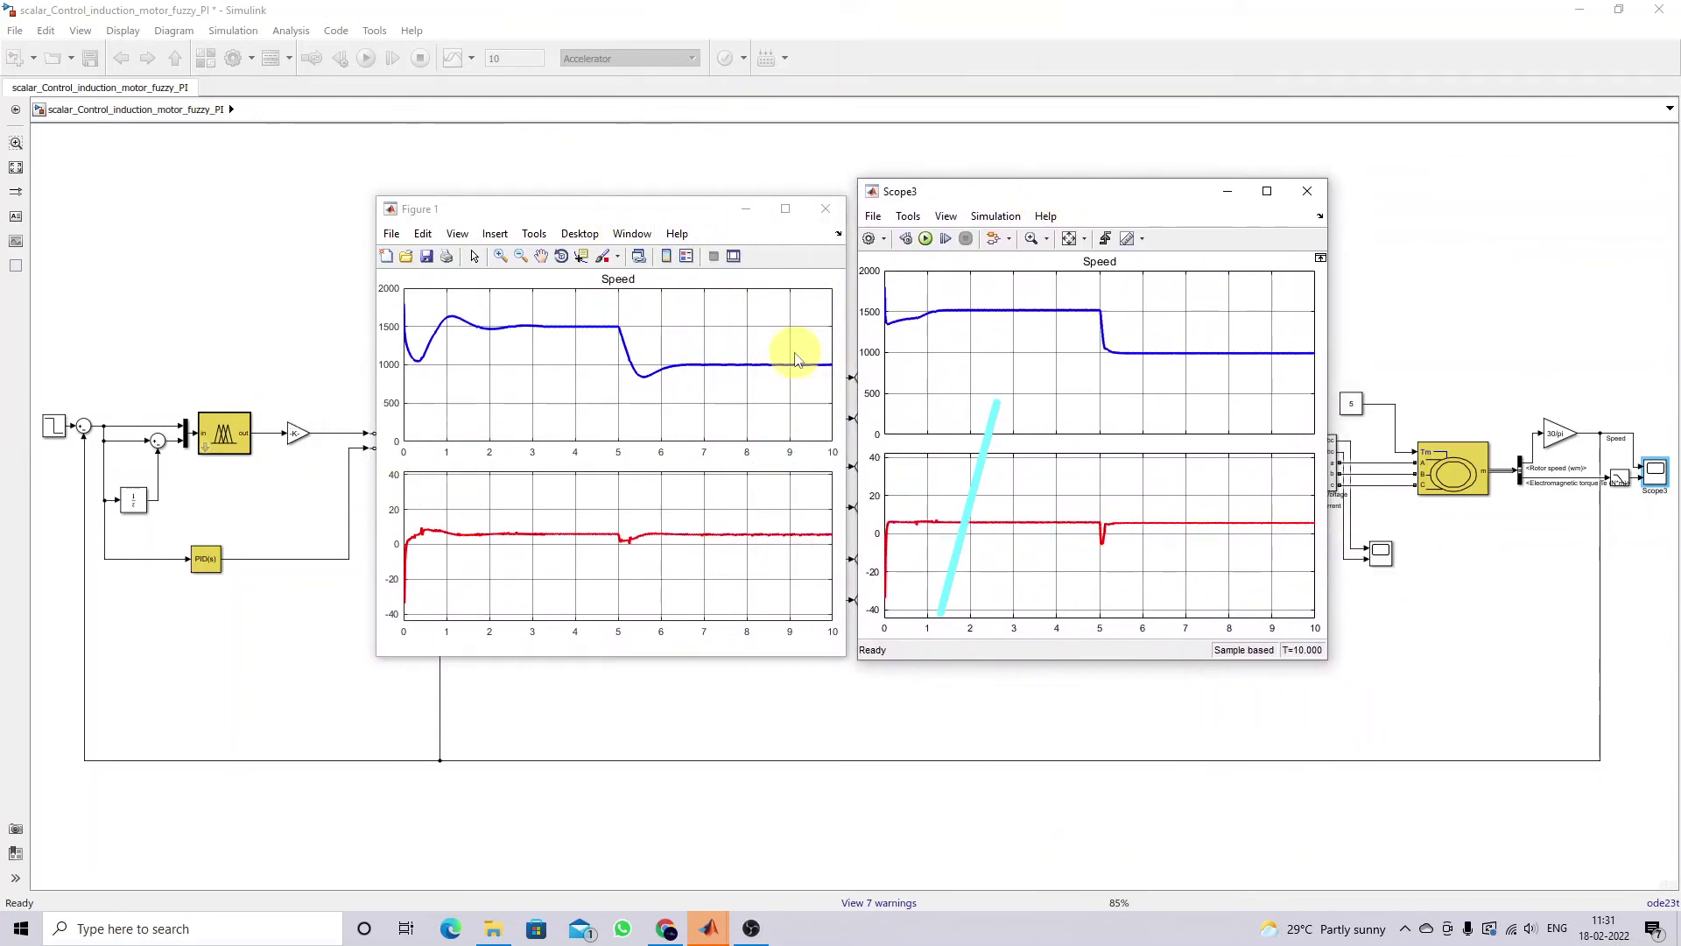
Step: Draw a pen check mark on the speed plot of both Figure 1 and Scope3
key("F9")
left_click_drag(585, 352, 644, 349)
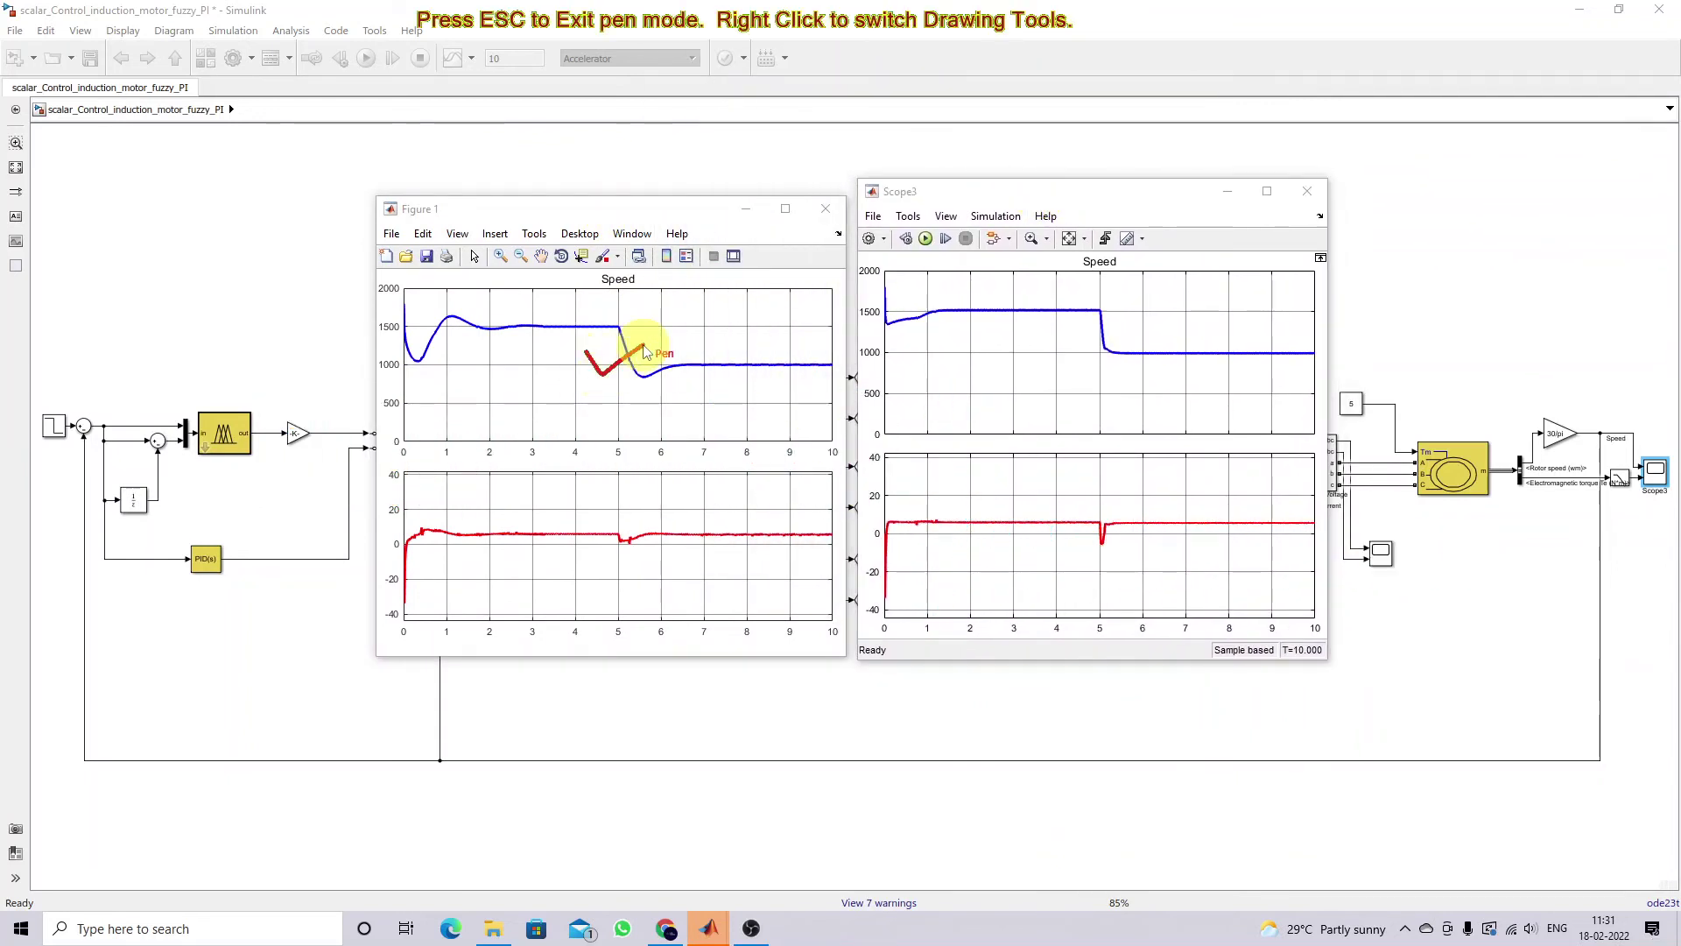
left_click_drag(953, 337, 1008, 337)
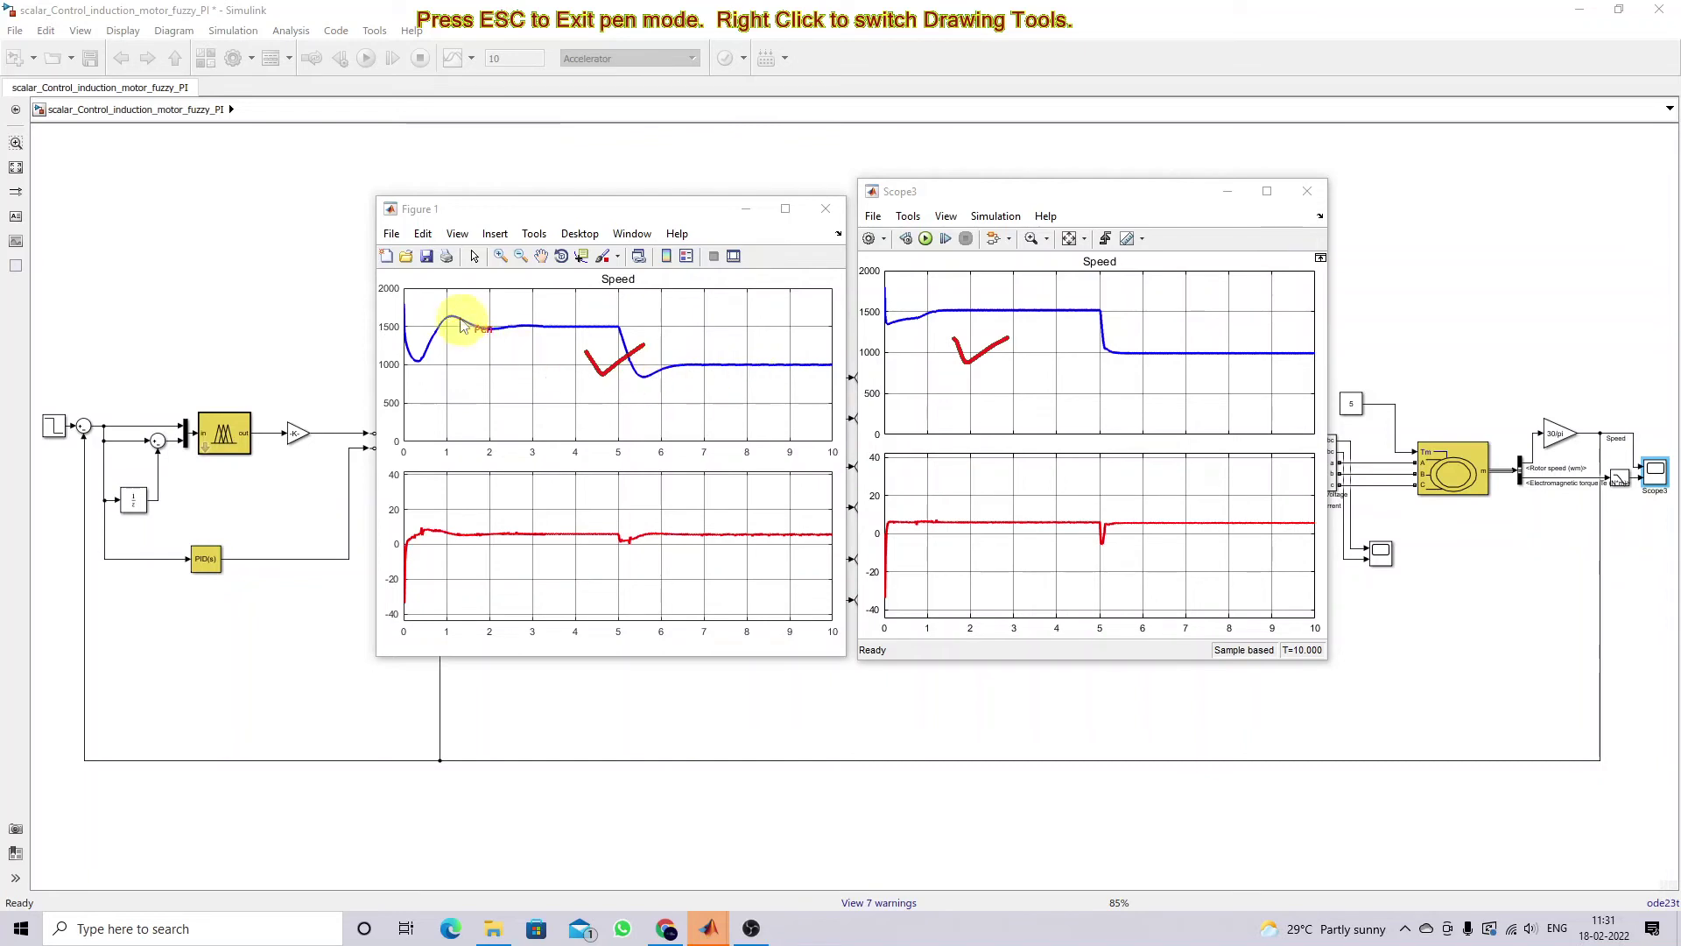
Step: Circle the PI startup overshoot and undershoot and the fuzzy startup rise, mark both settling points with arrows, and clear the ink
mouse_move(454, 303)
left_mouse_down()
mouse_move(424, 329)
mouse_move(478, 322)
mouse_move(433, 301)
mouse_move(494, 317)
mouse_move(489, 342)
mouse_move(515, 313)
left_mouse_up()
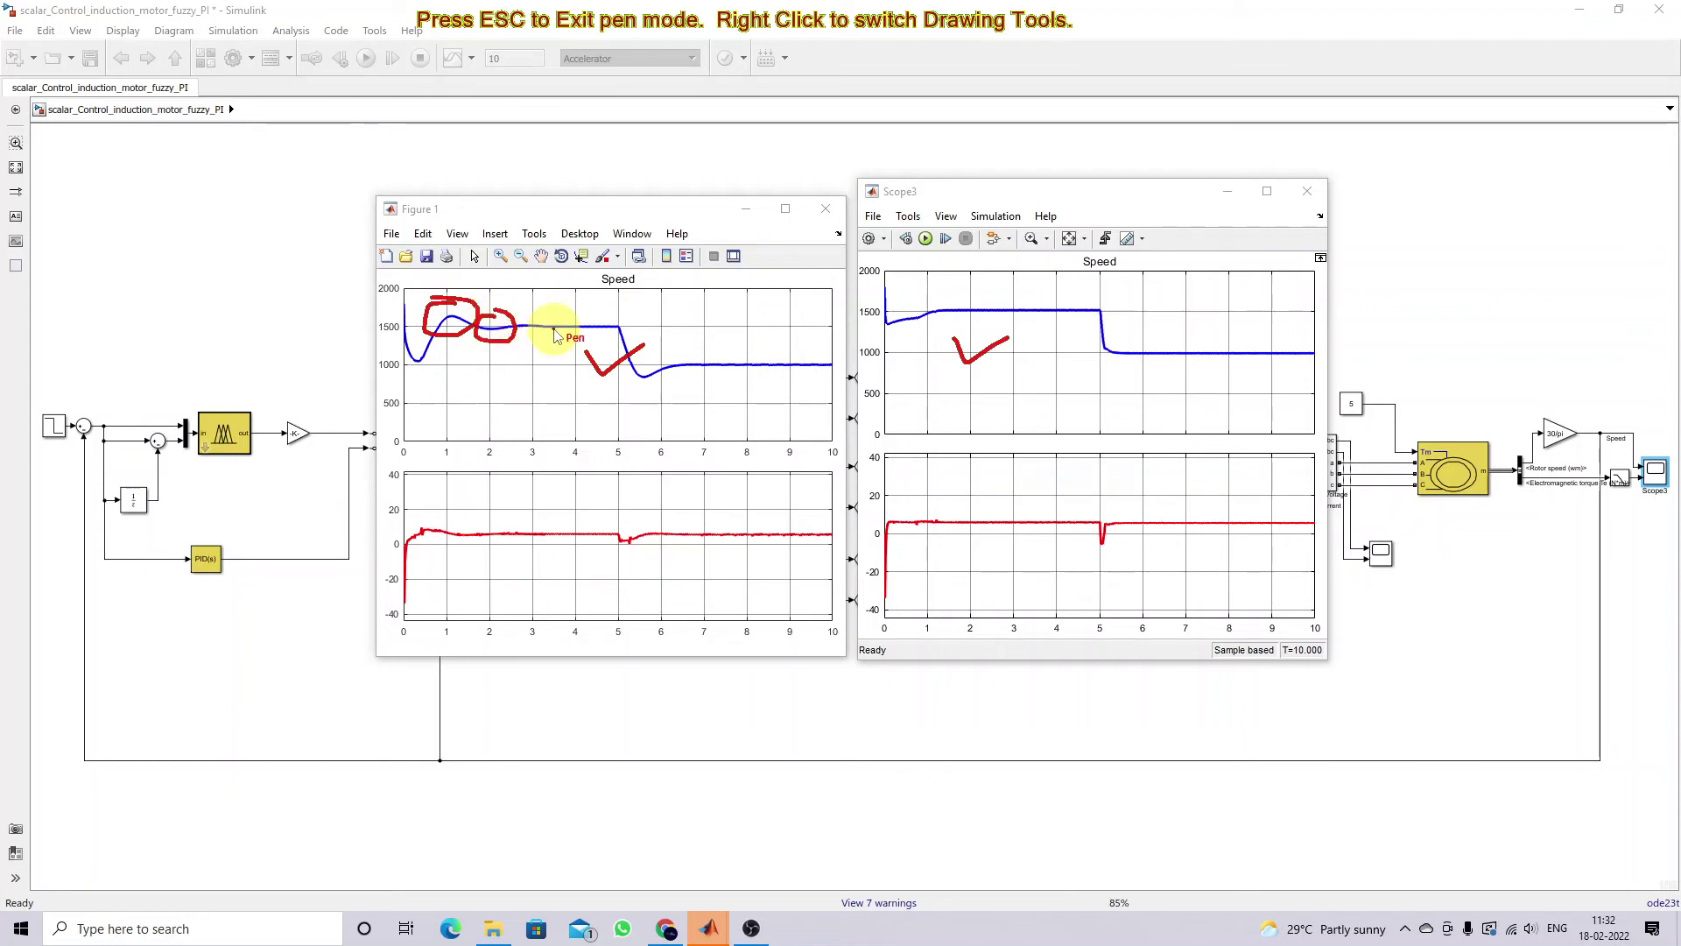
mouse_move(554, 347)
left_mouse_down()
mouse_move(553, 324)
mouse_move(563, 336)
left_mouse_up()
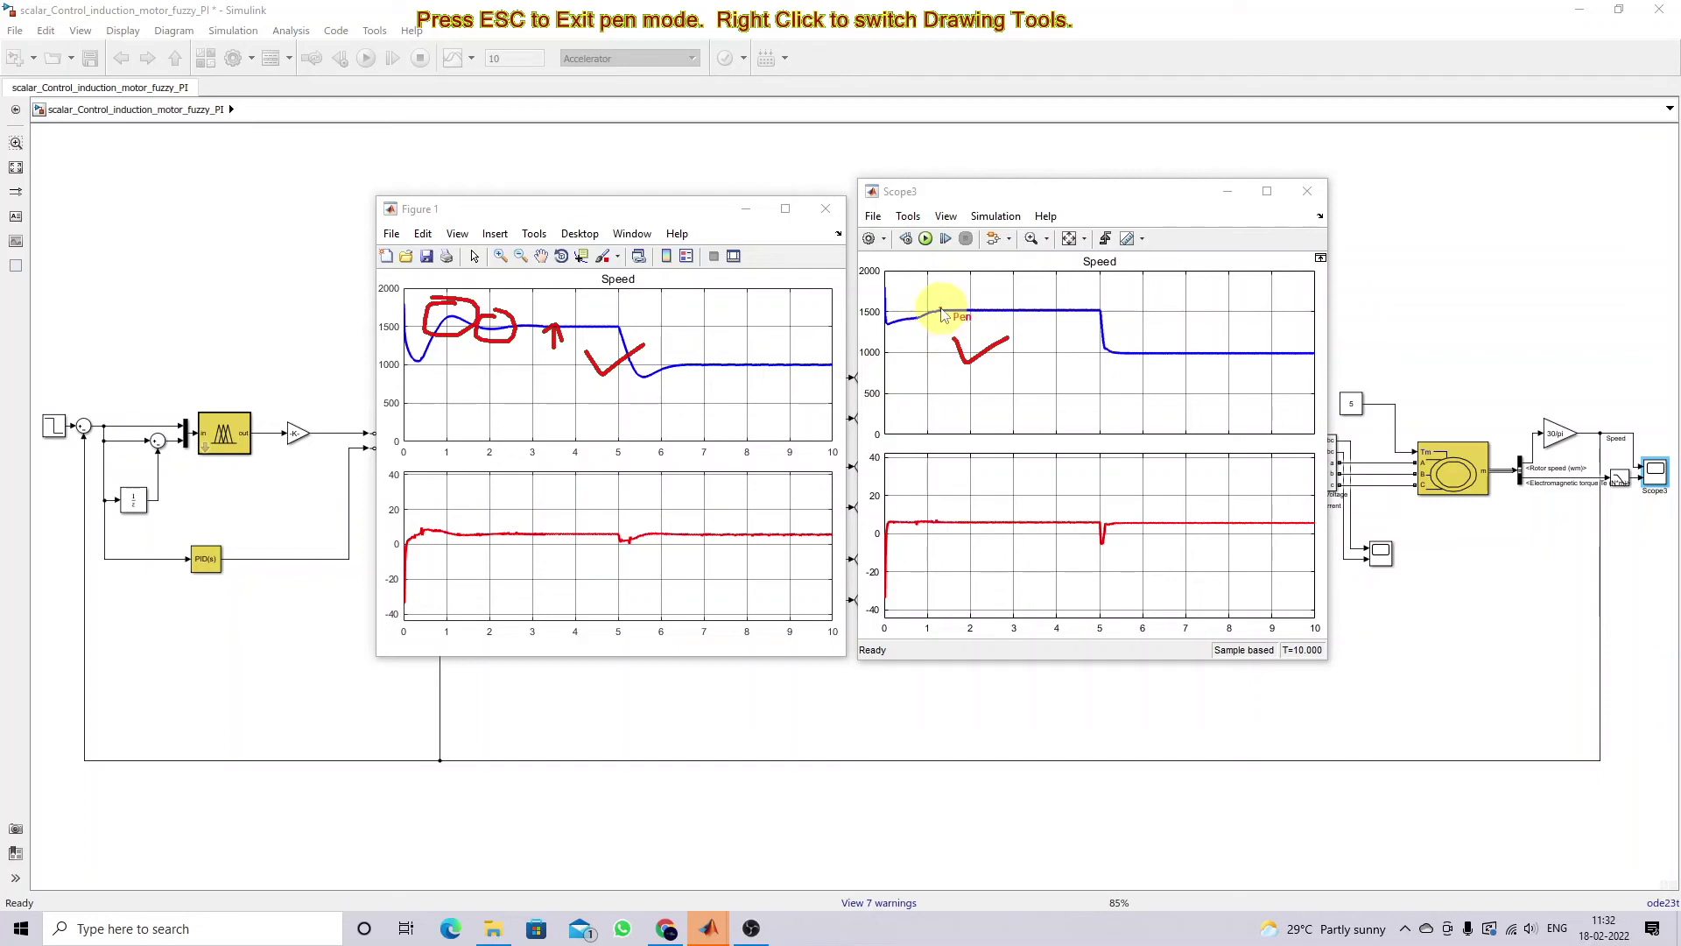
mouse_move(942, 302)
left_mouse_down()
mouse_move(906, 302)
mouse_move(902, 327)
mouse_move(932, 330)
mouse_move(945, 302)
mouse_move(943, 372)
mouse_move(938, 331)
left_mouse_up()
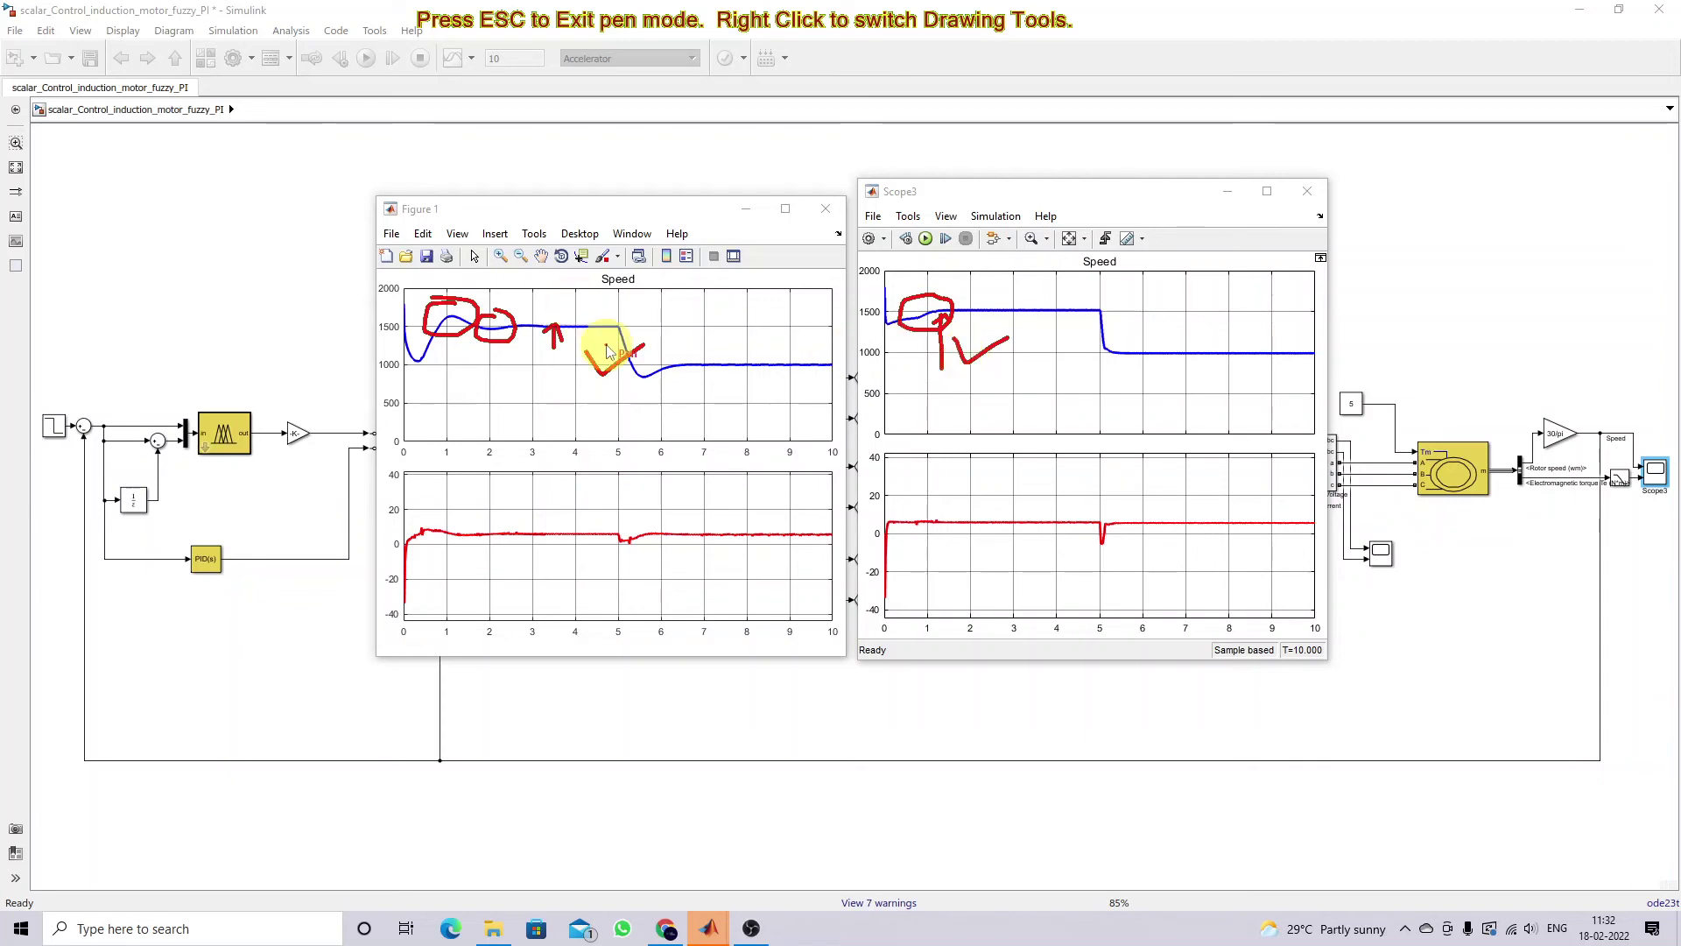
key("Escape")
Step: Mark the speed step at 5 s on the Figure 1 plot with a pen arrow, circle the following undershoot, and clear the ink
key("F12")
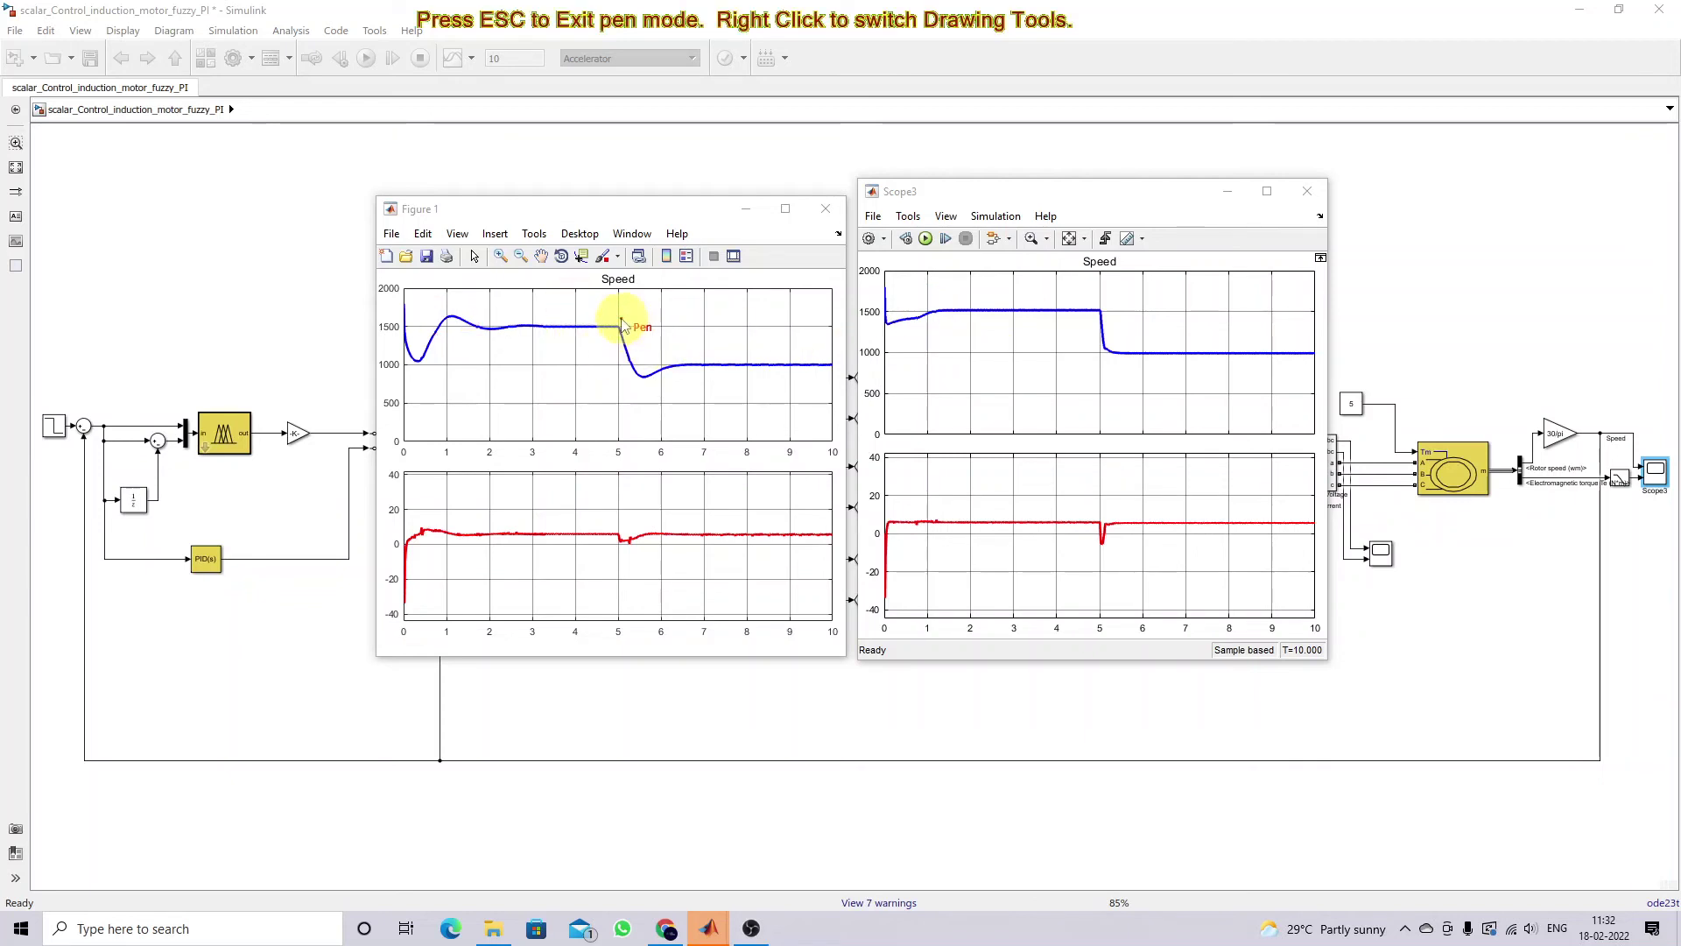
mouse_move(620, 315)
left_mouse_down()
mouse_move(627, 336)
mouse_move(638, 326)
left_mouse_up()
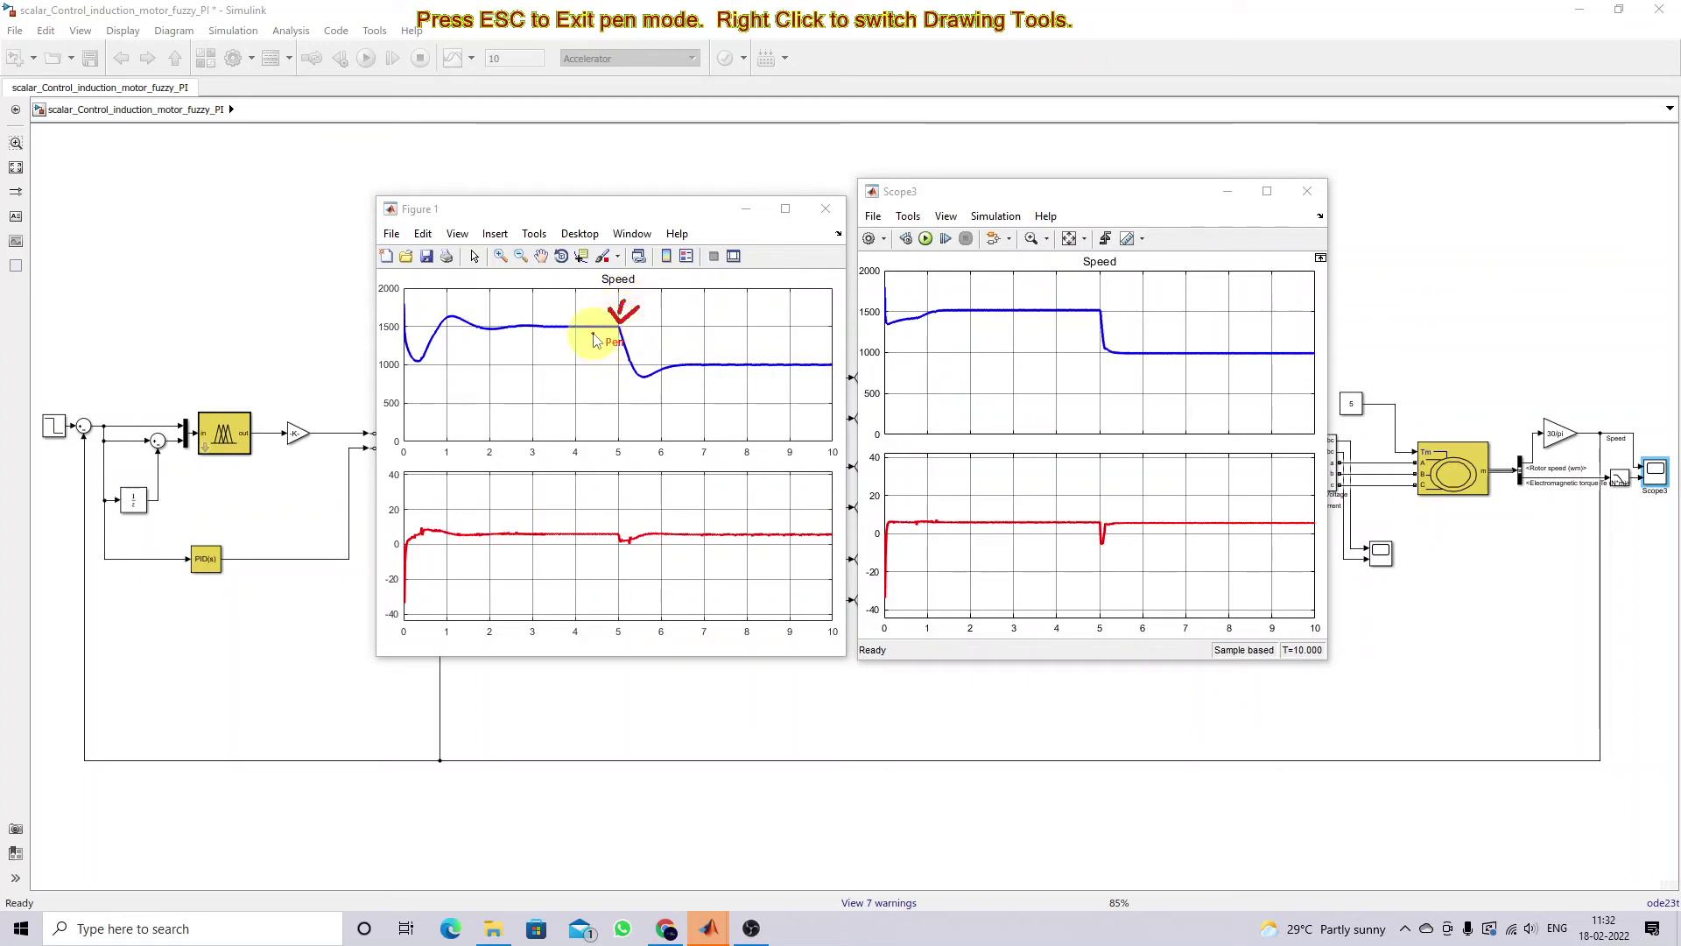
mouse_move(680, 363)
left_mouse_down()
mouse_move(614, 369)
mouse_move(676, 379)
mouse_move(682, 365)
left_mouse_up()
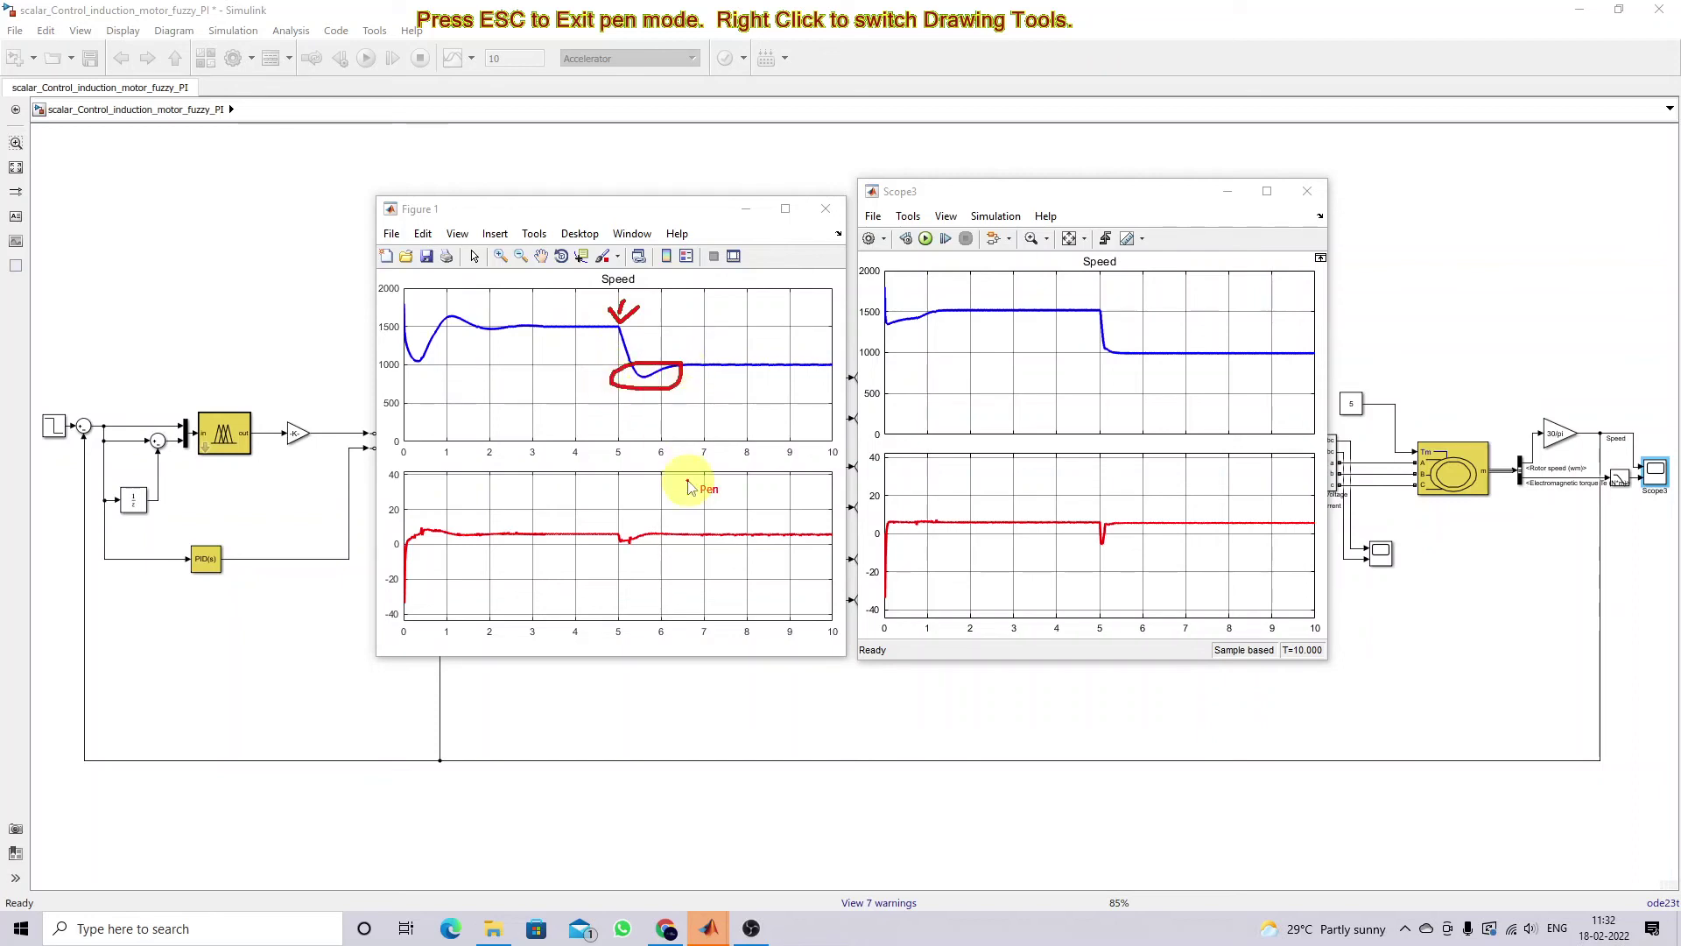
key("Escape")
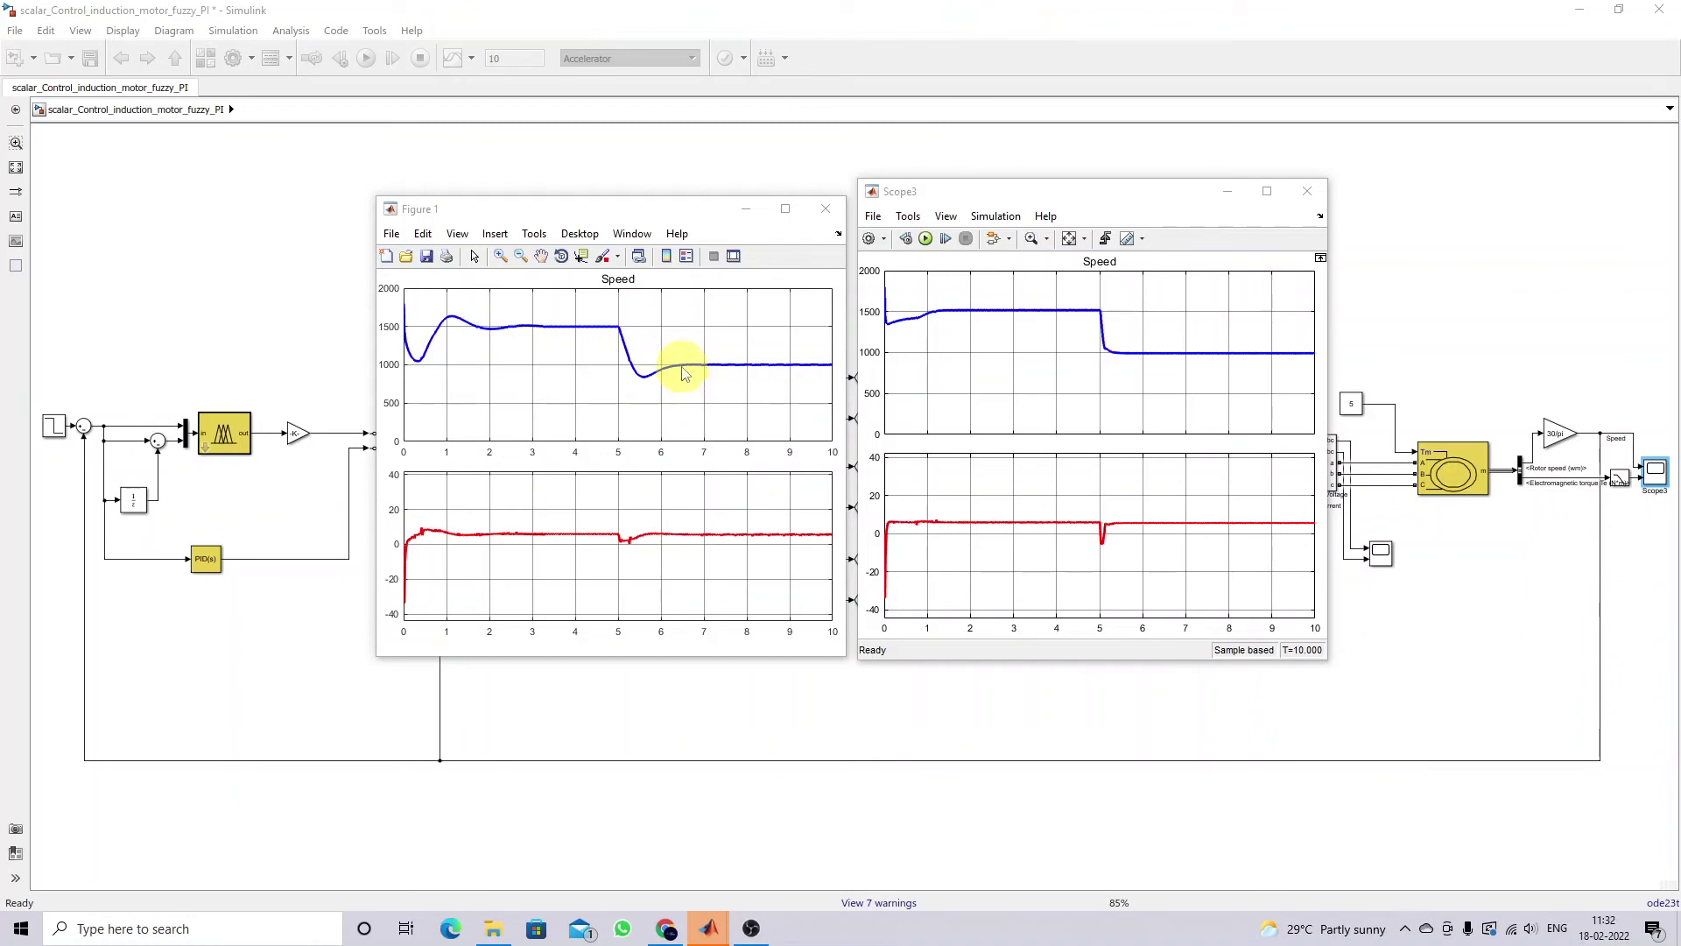
Step: Mark the speed step and settling point on both speed plots with pen arrows, bracketing the interval between them on the Figure 1 plot
key("F8")
left_click_drag(686, 374, 687, 368)
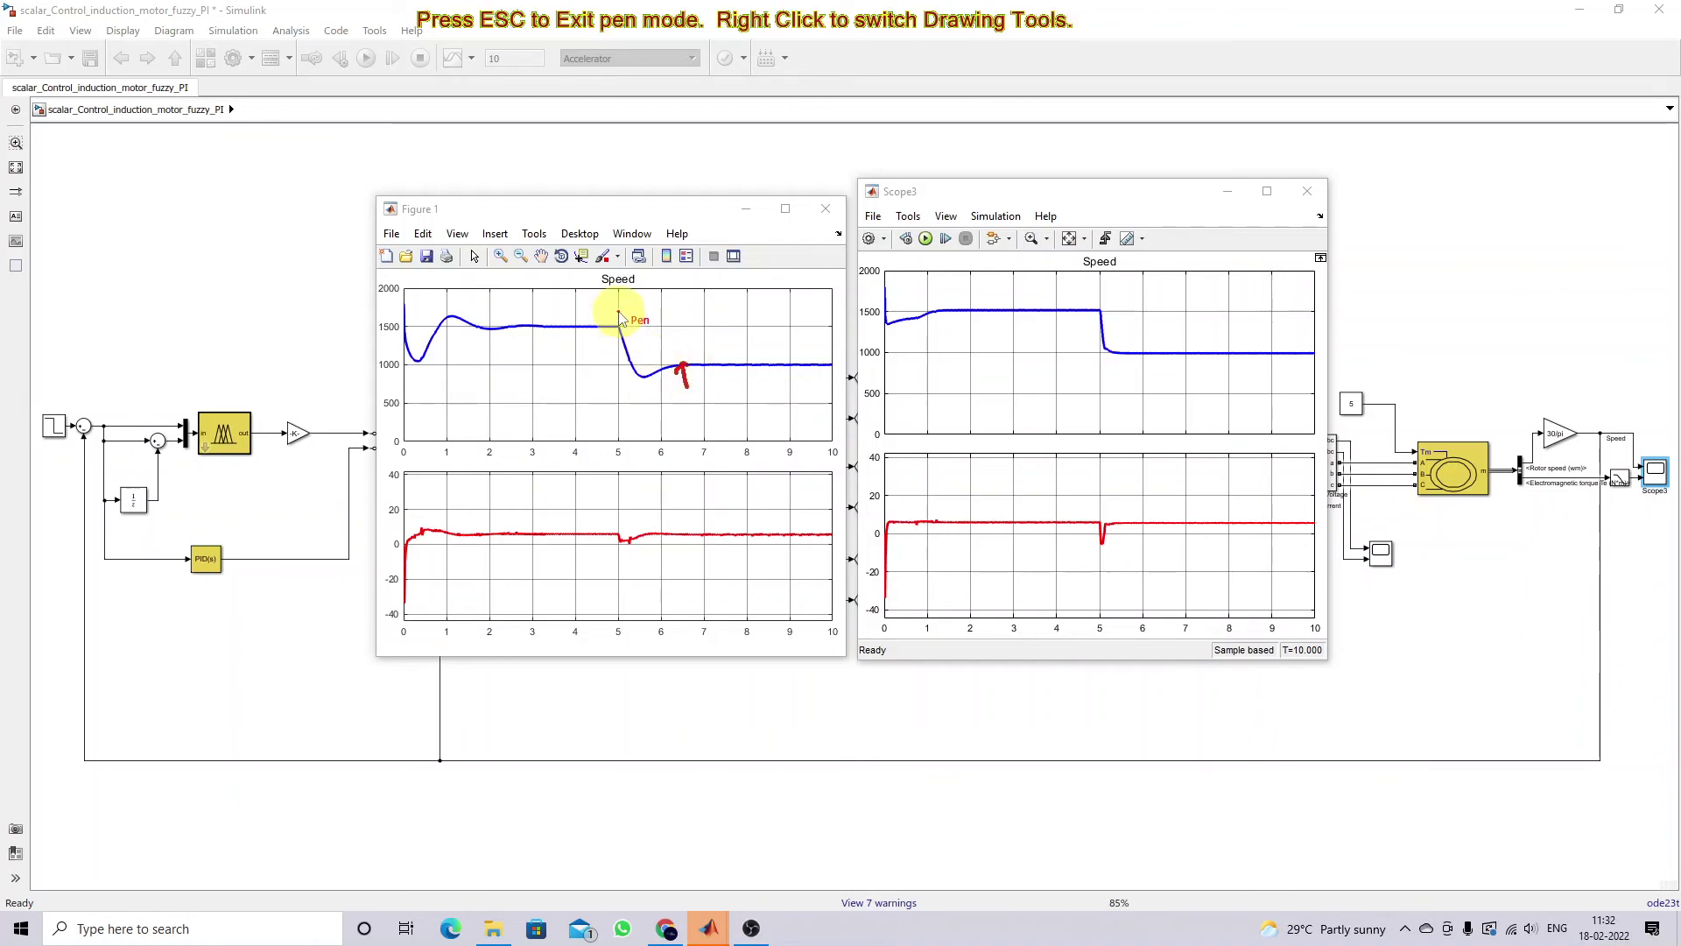
left_click_drag(618, 305, 625, 323)
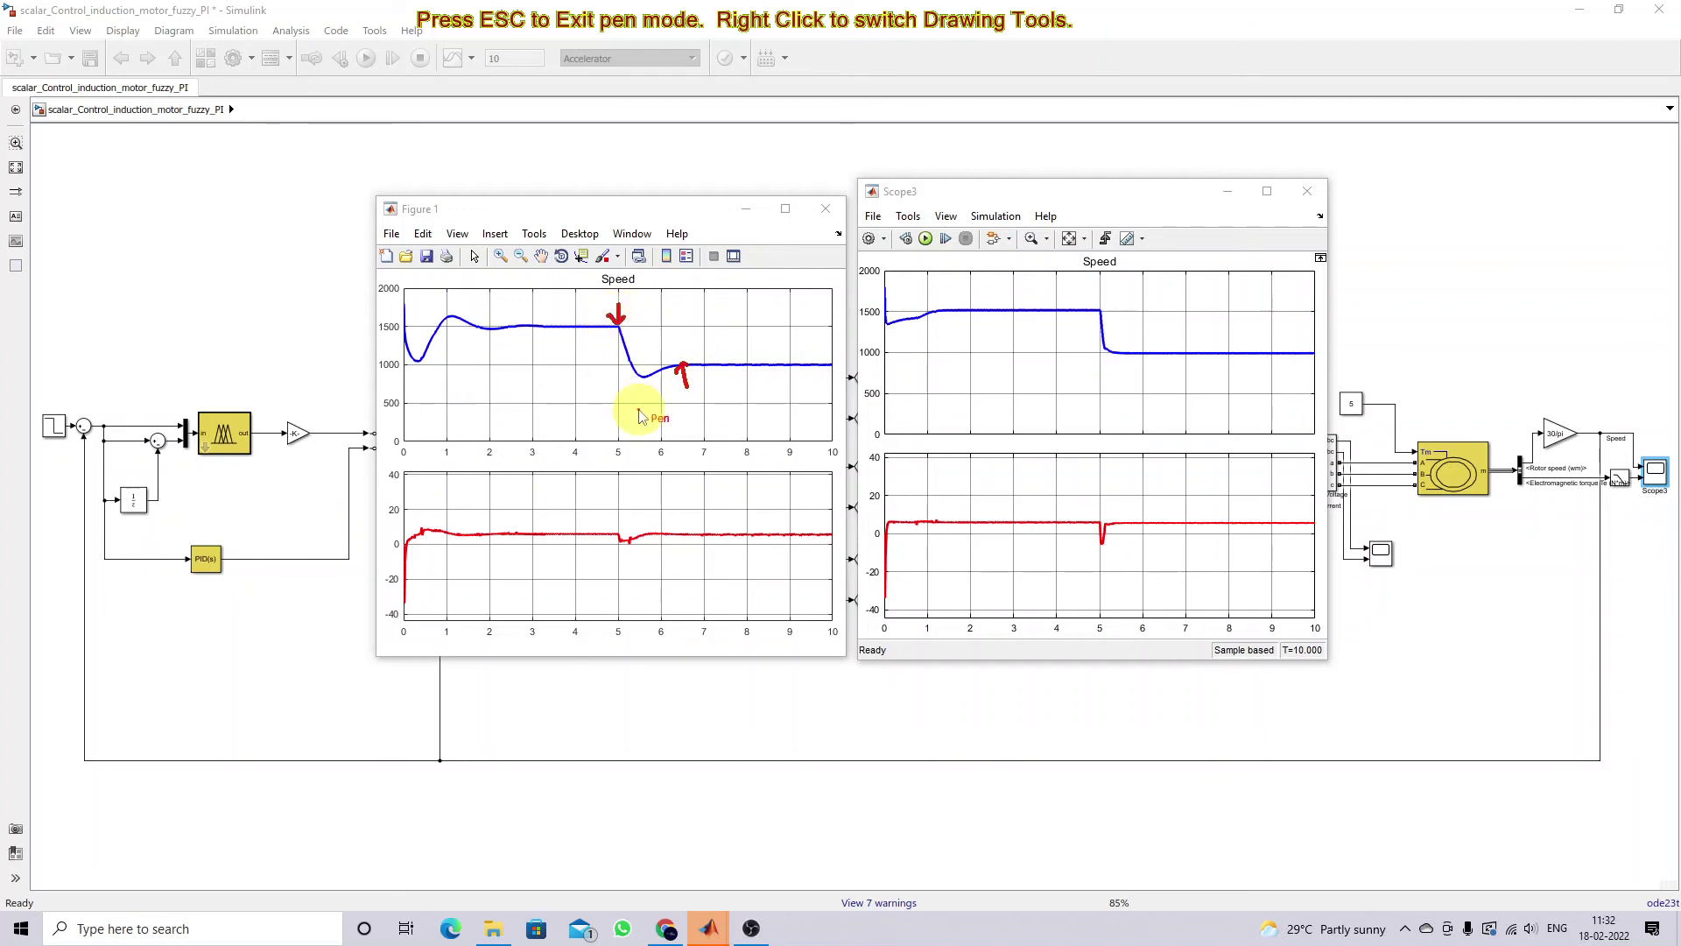
mouse_move(618, 392)
left_mouse_down()
mouse_move(677, 394)
mouse_move(689, 413)
mouse_move(617, 418)
left_mouse_up()
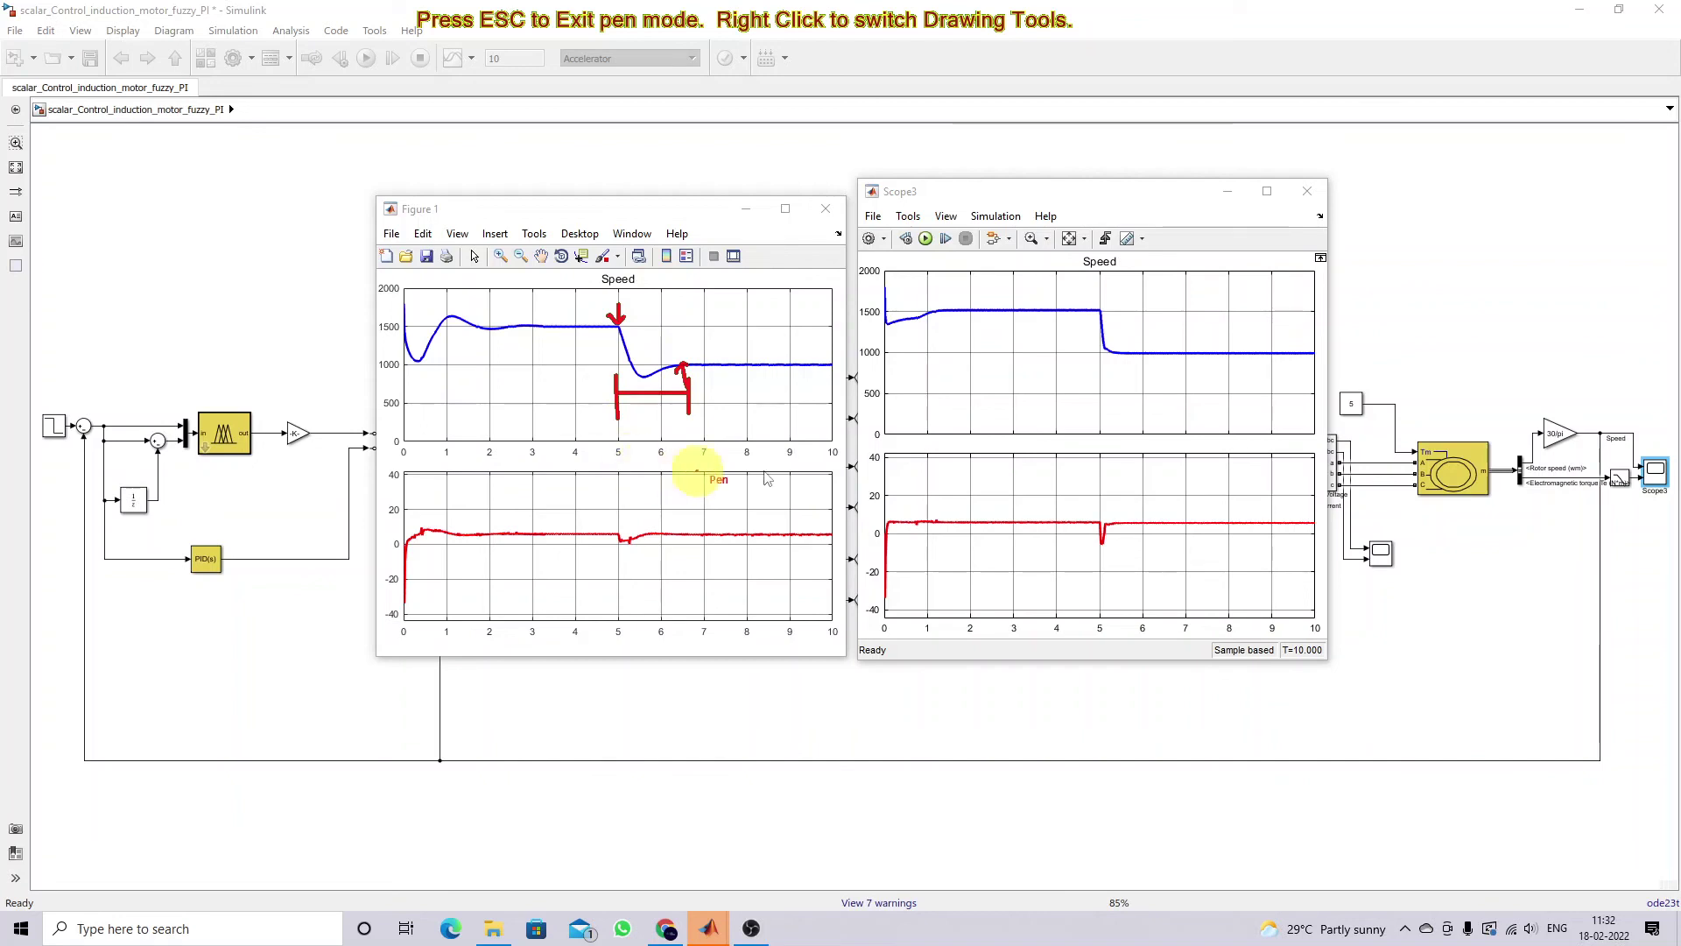
mouse_move(1098, 285)
left_mouse_down()
mouse_move(1101, 312)
mouse_move(1110, 299)
left_mouse_up()
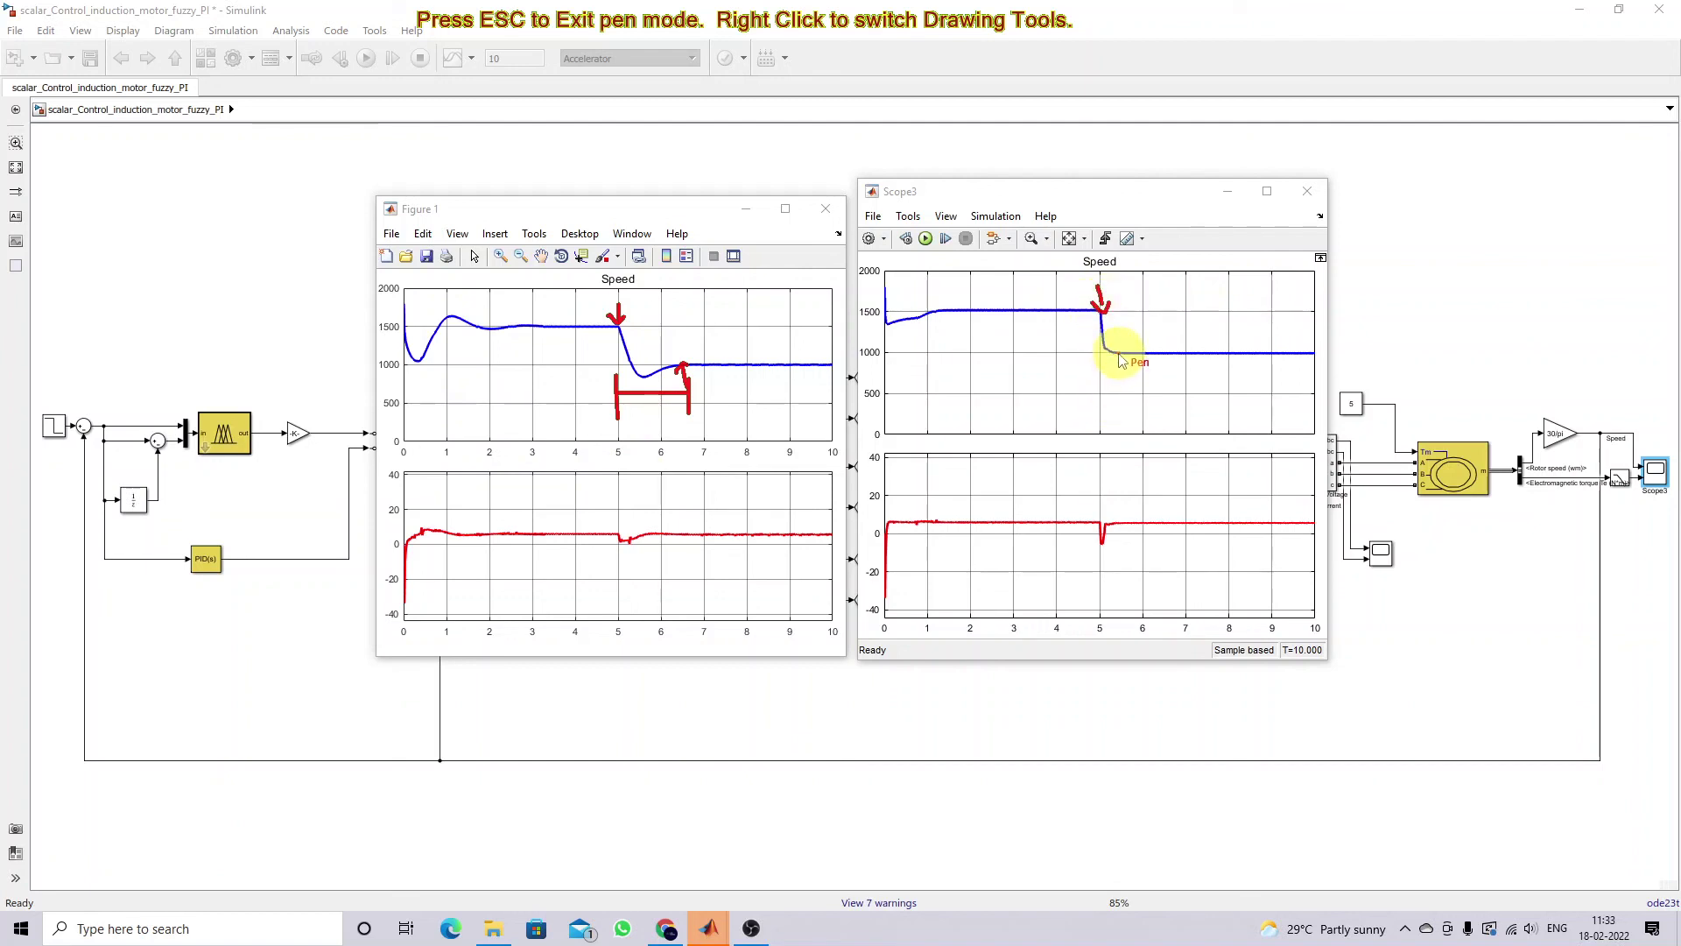
left_click_drag(1120, 367, 1125, 359)
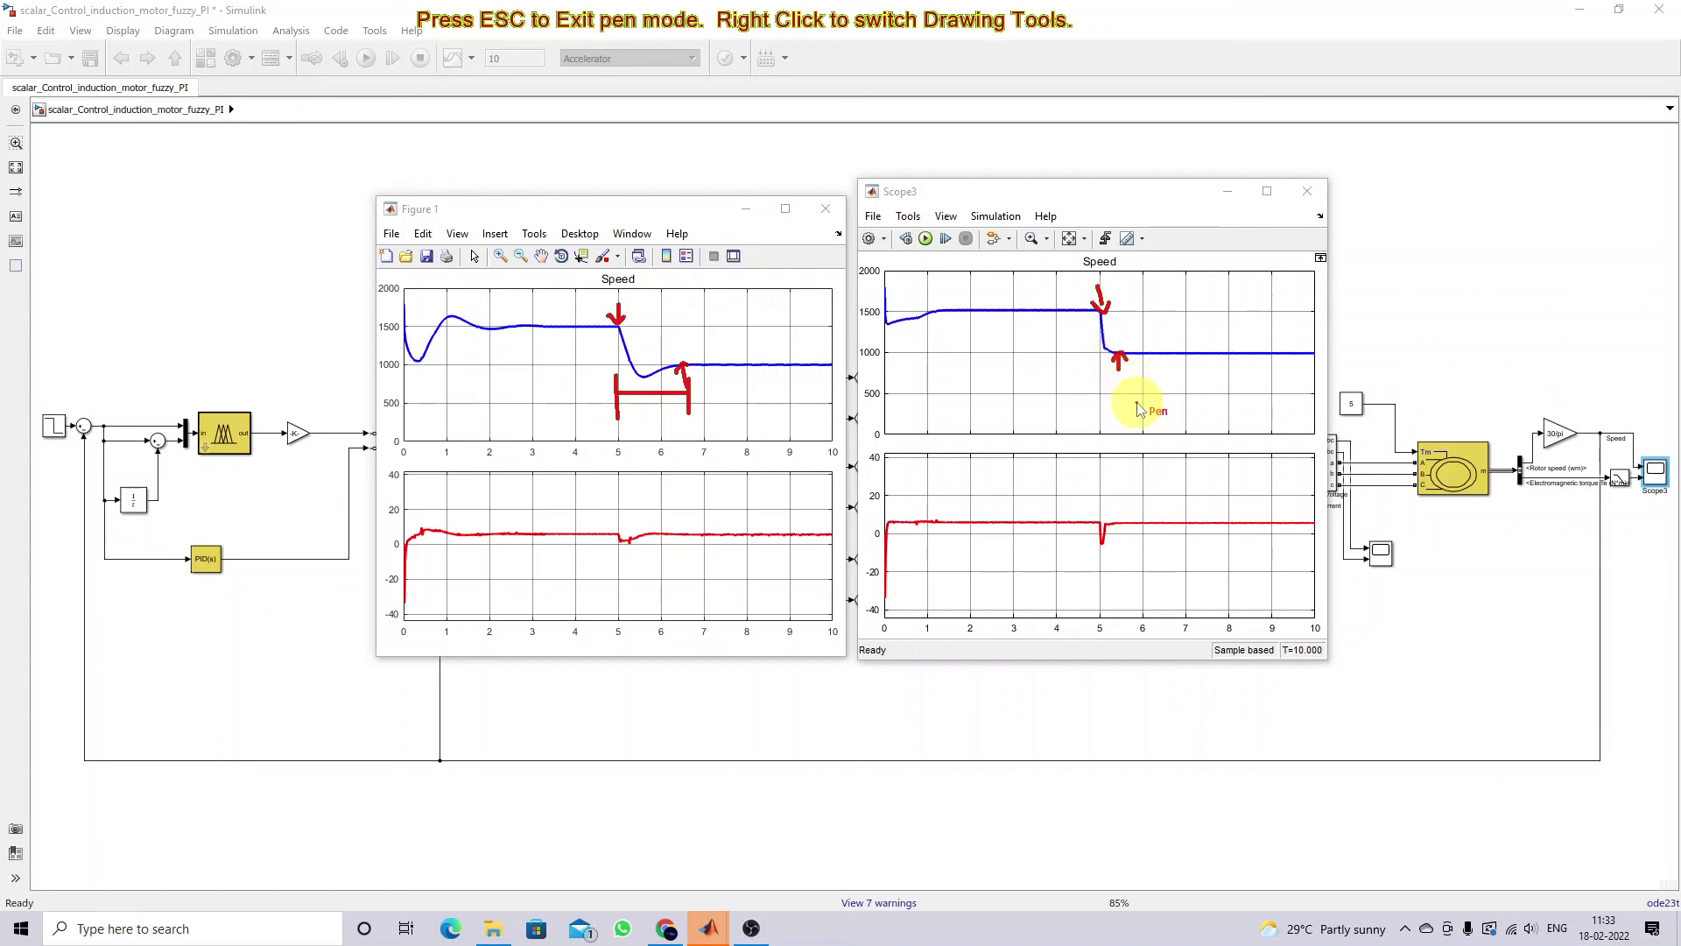